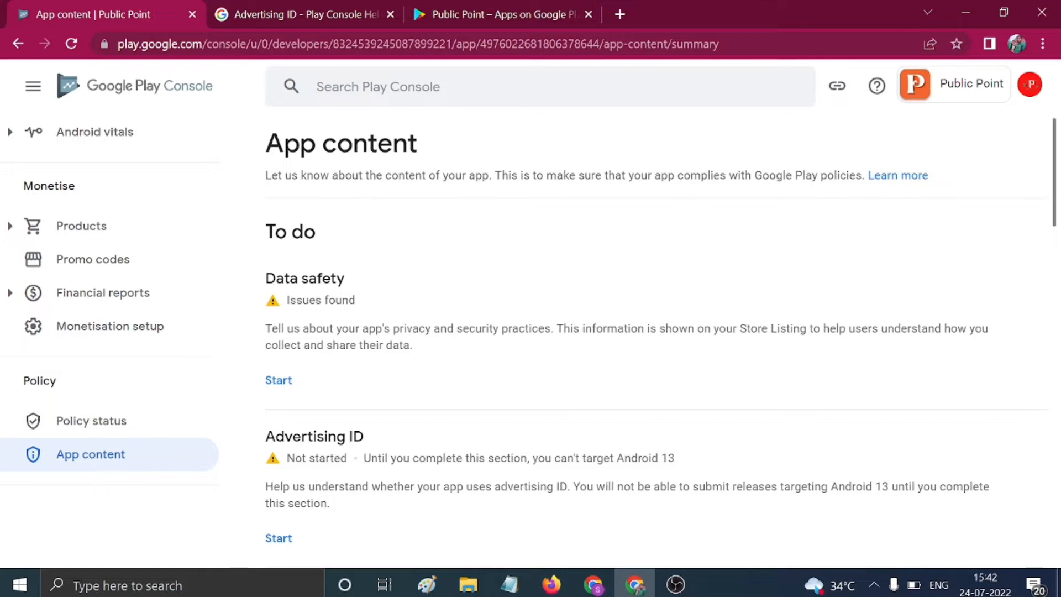
Step: Start the Data safety form from the App content page and read its Overview section
scroll(391, 421, down, 2)
scroll(393, 424, up, 1)
scroll(365, 428, up, 1)
click(278, 393)
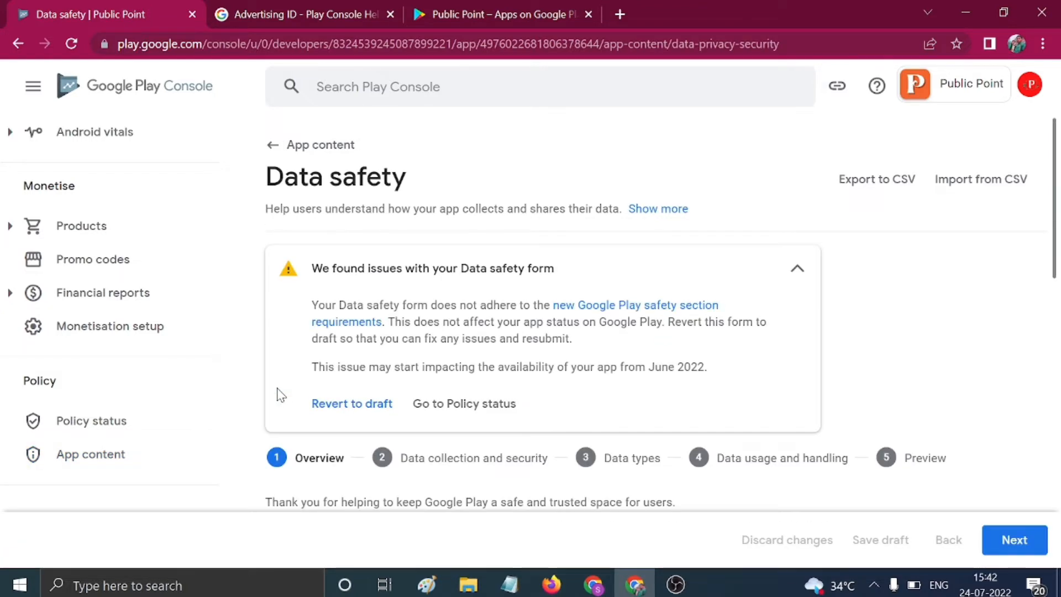
scroll(543, 396, down, 2)
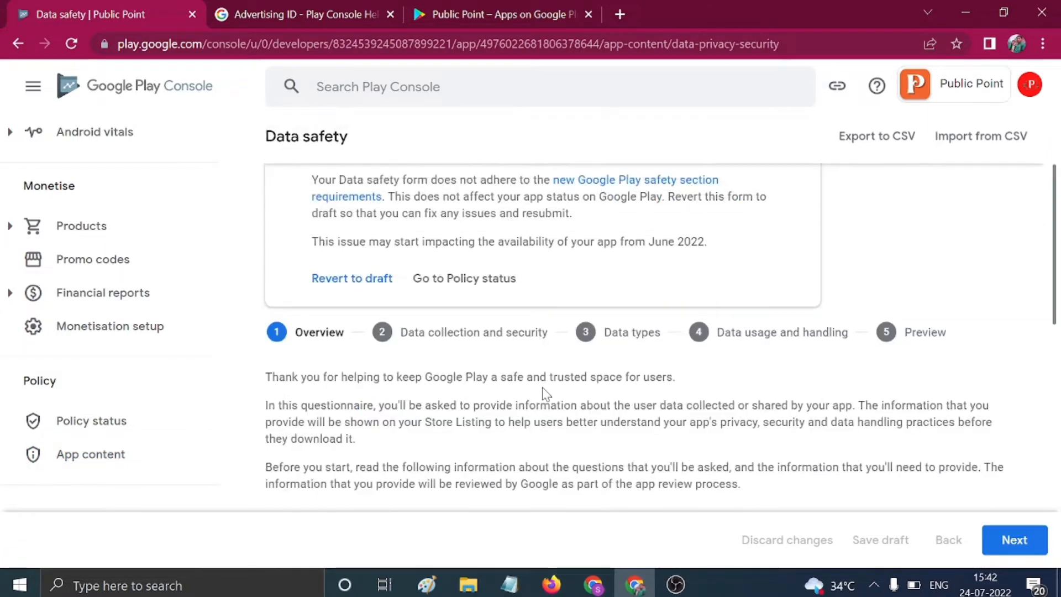
scroll(545, 395, down, 2)
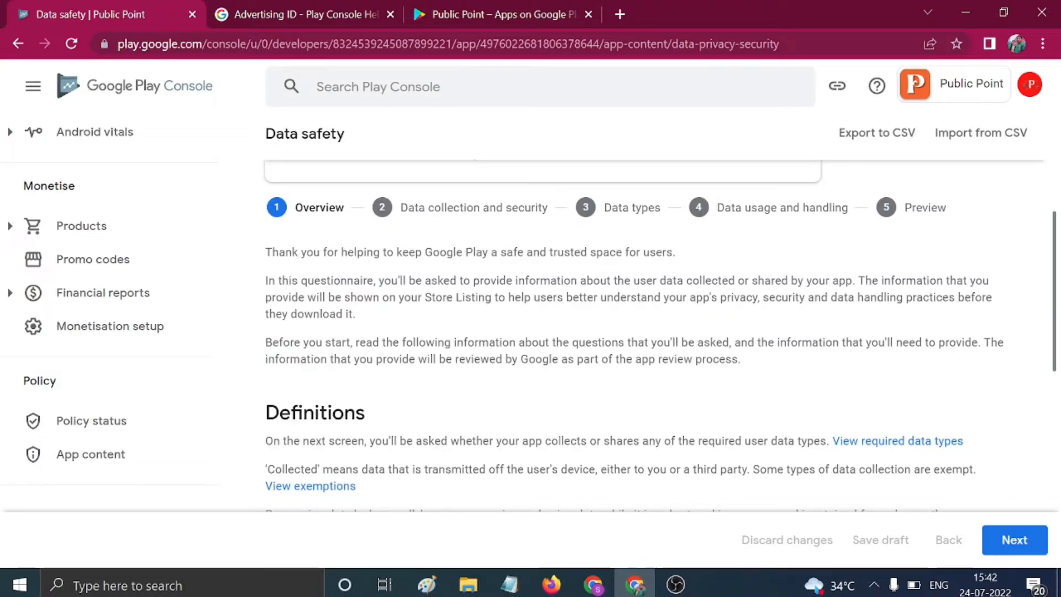
scroll(479, 326, down, 10)
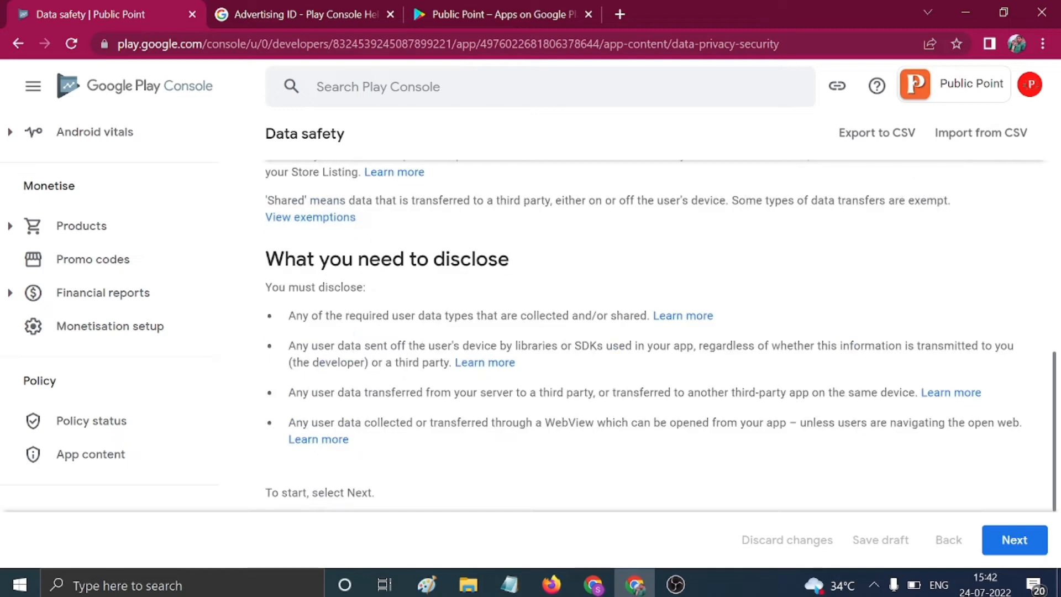
scroll(477, 335, up, 6)
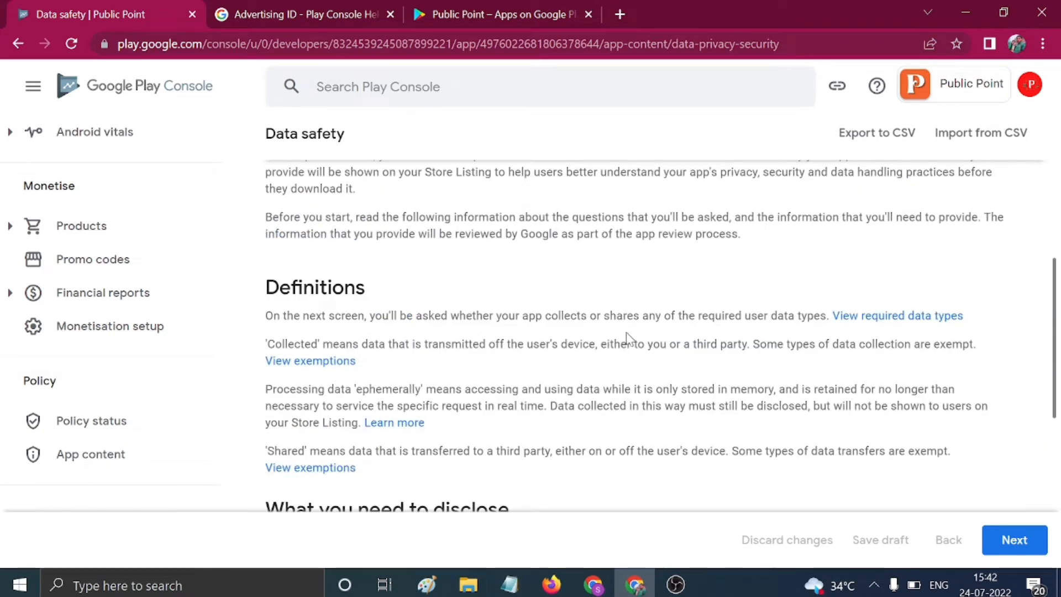
Step: Open the required data types reference in a separate tab and close the Public Point store listing page
right_click(893, 318)
click(914, 330)
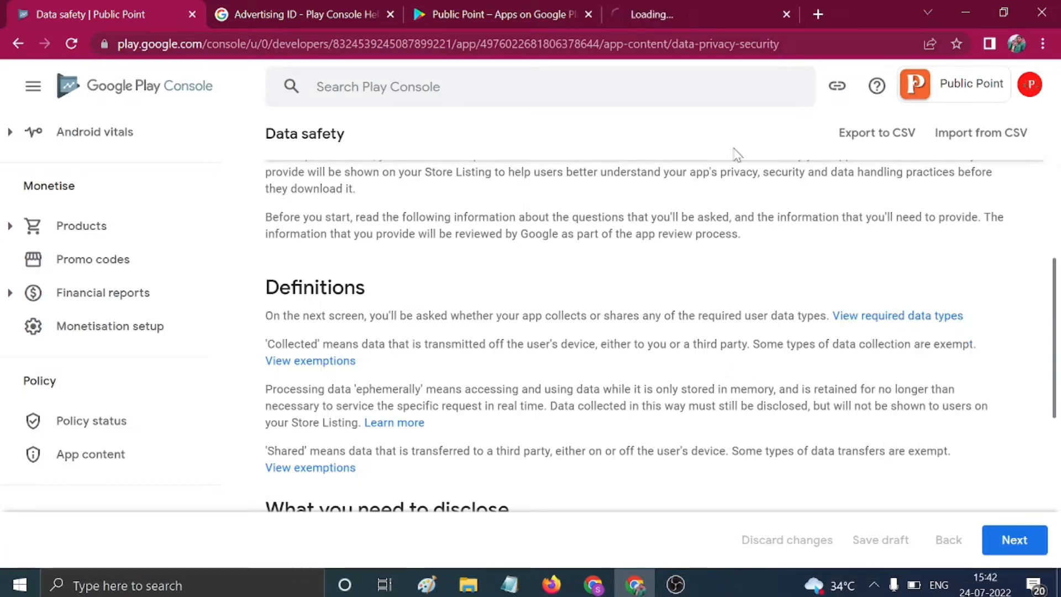
click(588, 14)
click(543, 14)
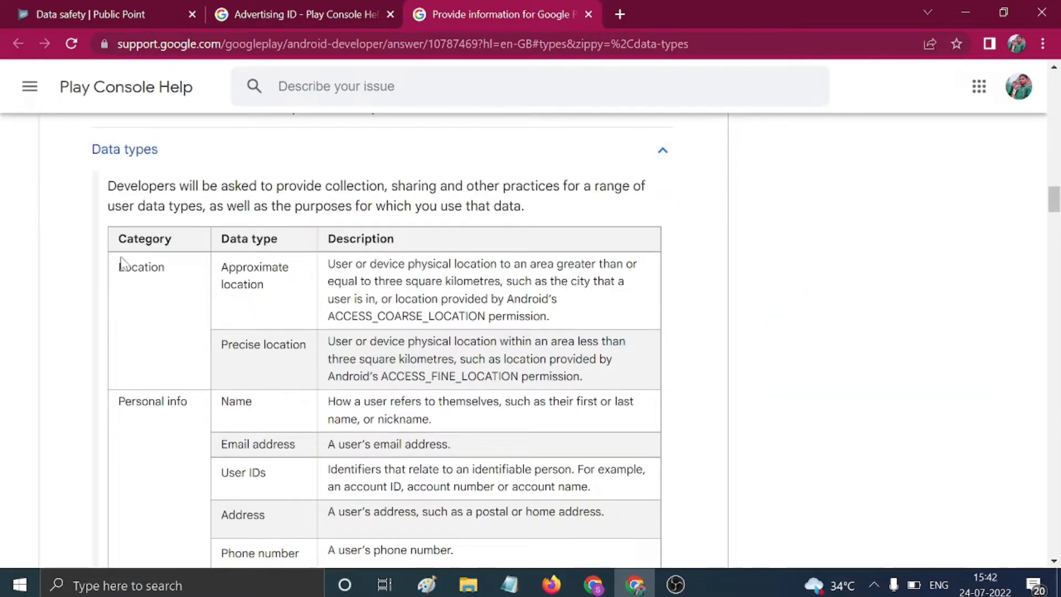
Step: Examine the Data types table, going through each category, data type and description from Location to Device or other IDs
drag(120, 271, 178, 272)
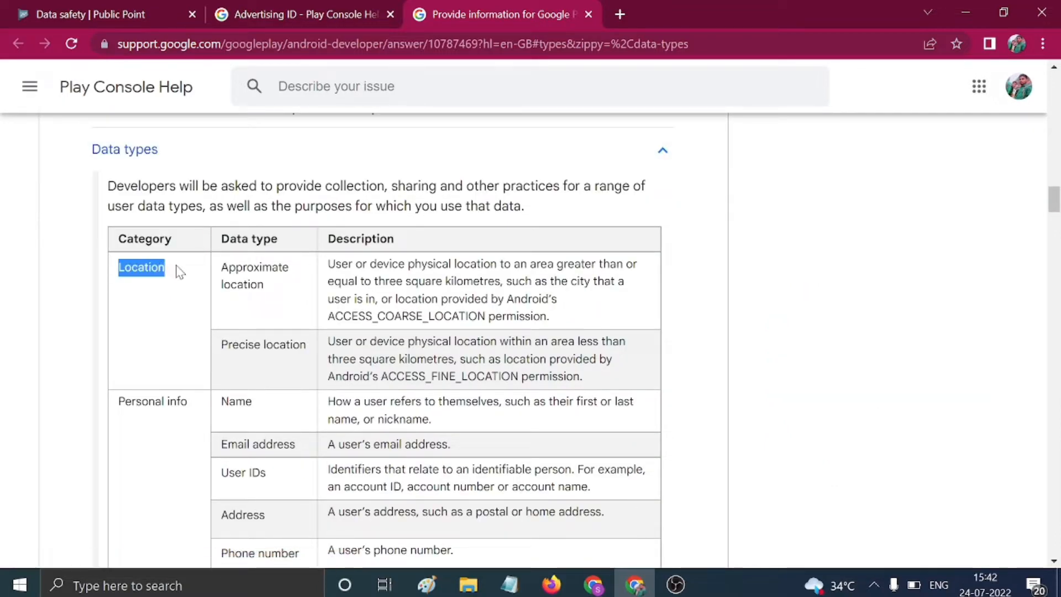
drag(215, 240, 392, 238)
click(213, 291)
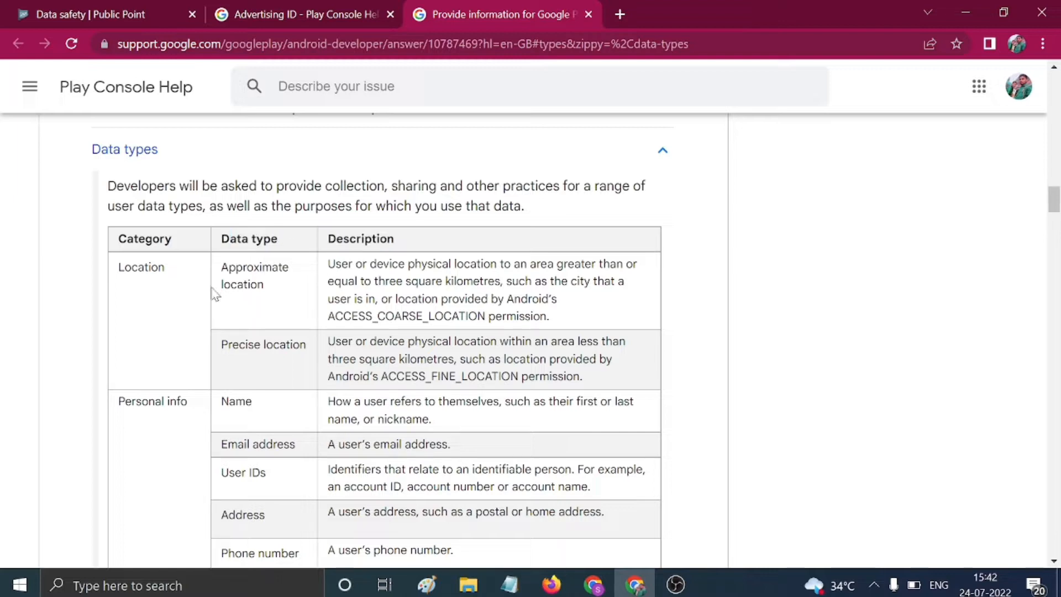
drag(224, 271, 282, 289)
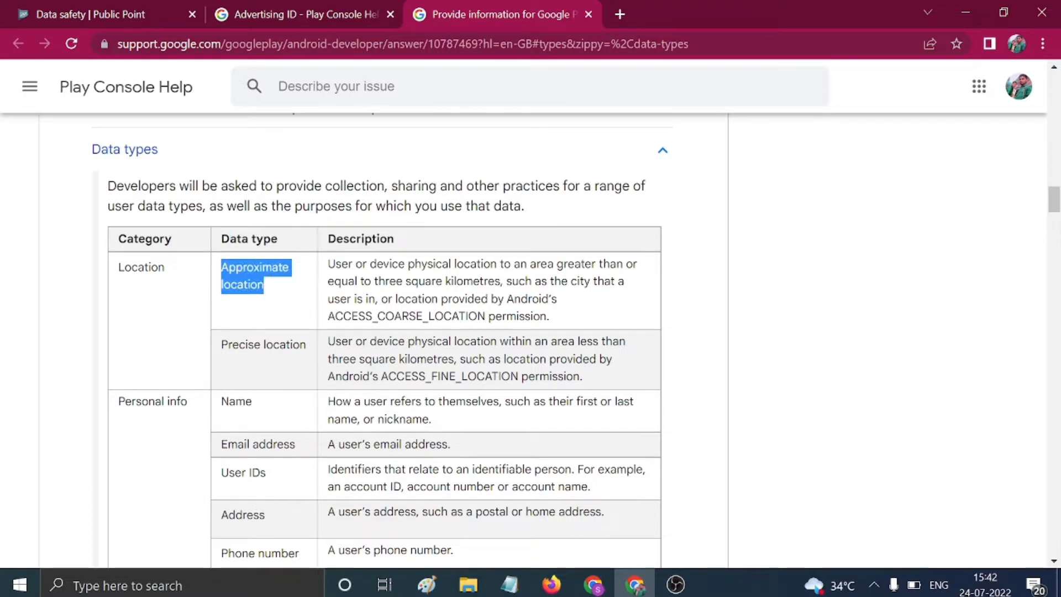
click(283, 304)
scroll(282, 296, down, 1)
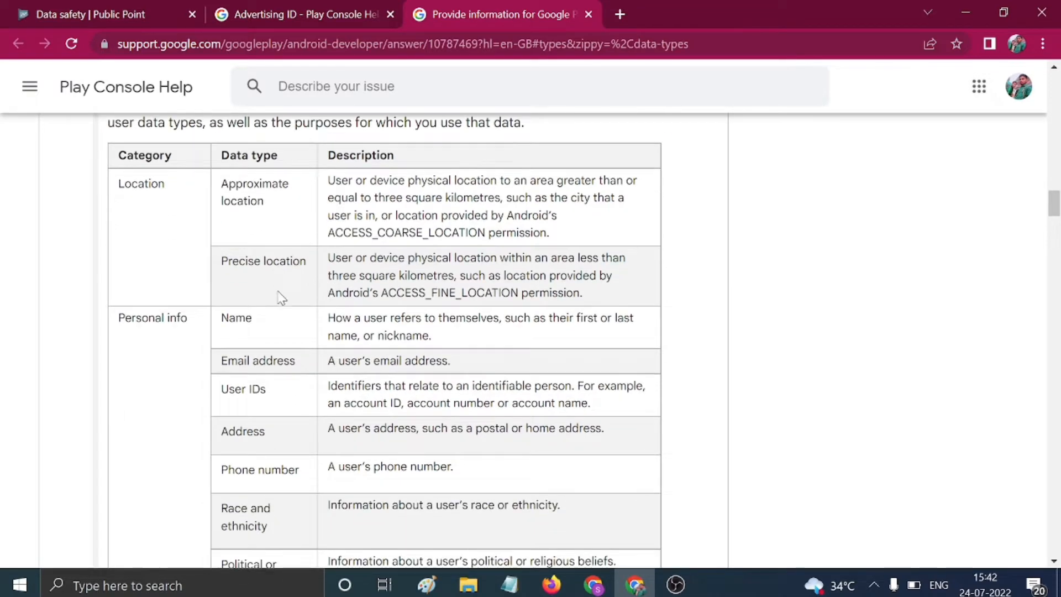
scroll(261, 324, down, 1)
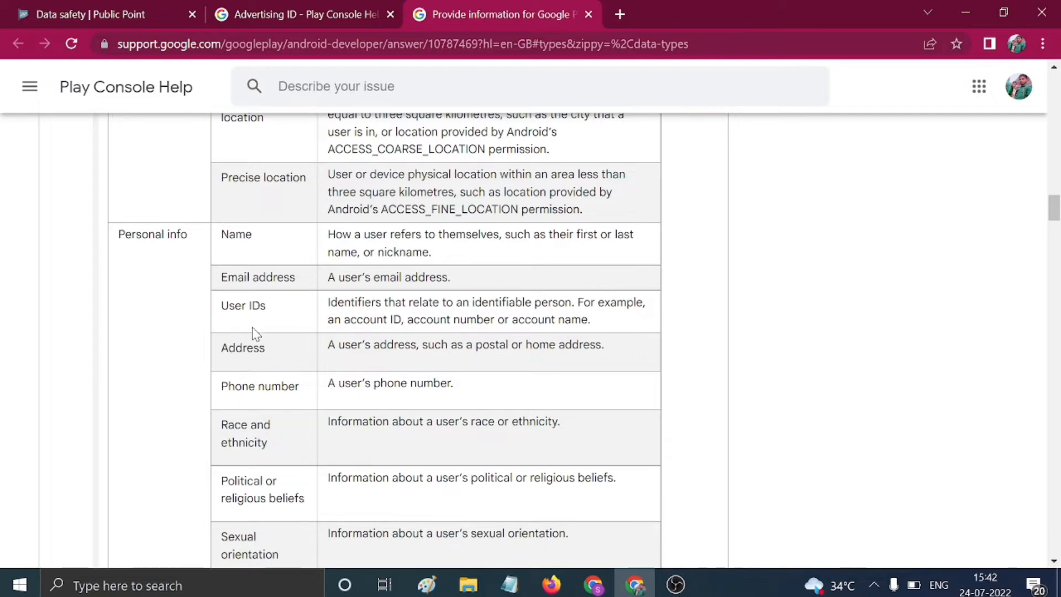
scroll(288, 376, down, 2)
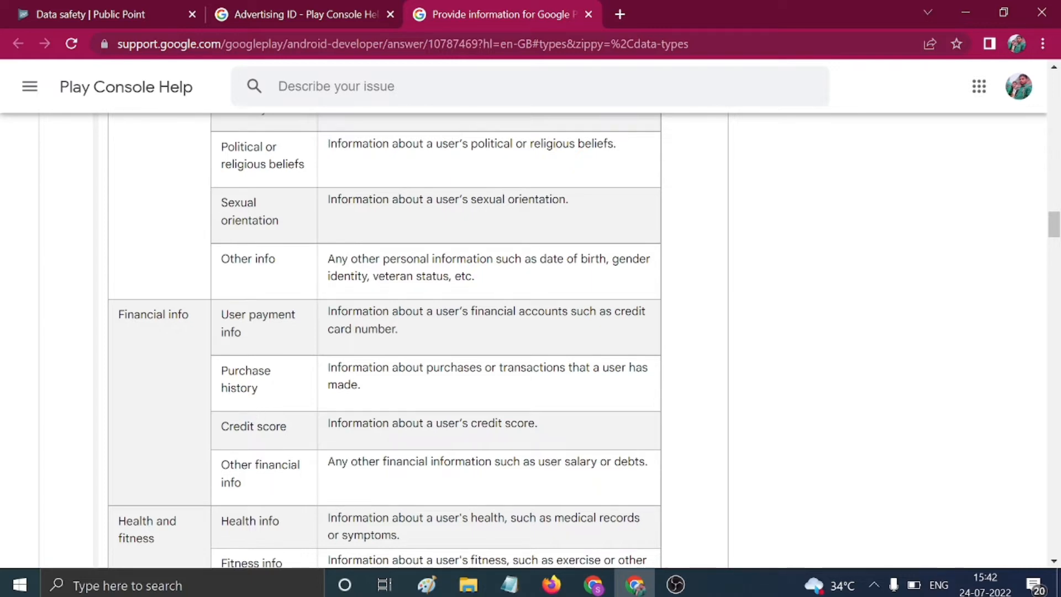
scroll(247, 417, down, 4)
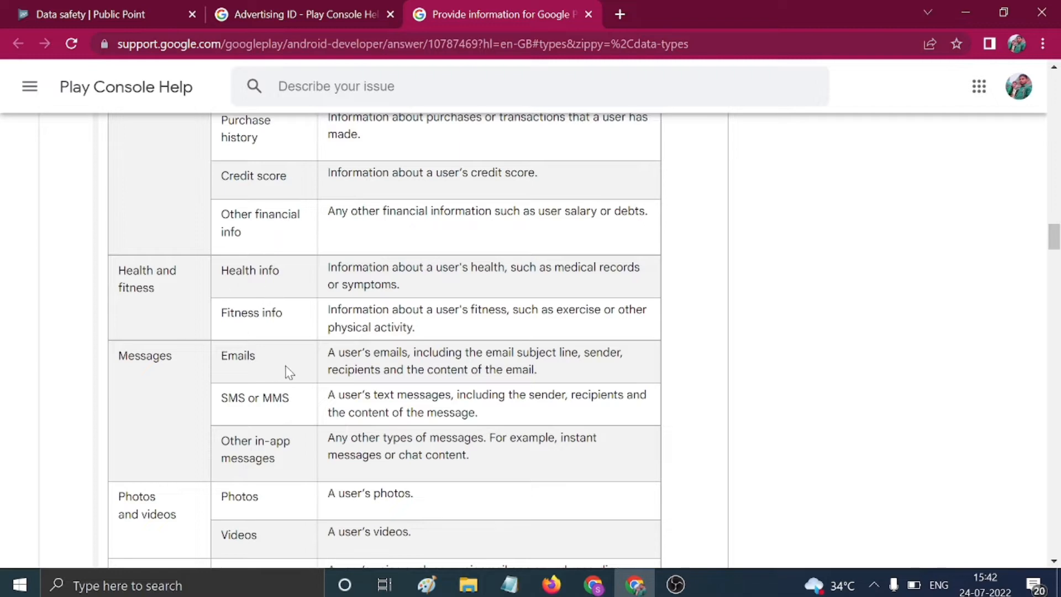
scroll(287, 372, down, 3)
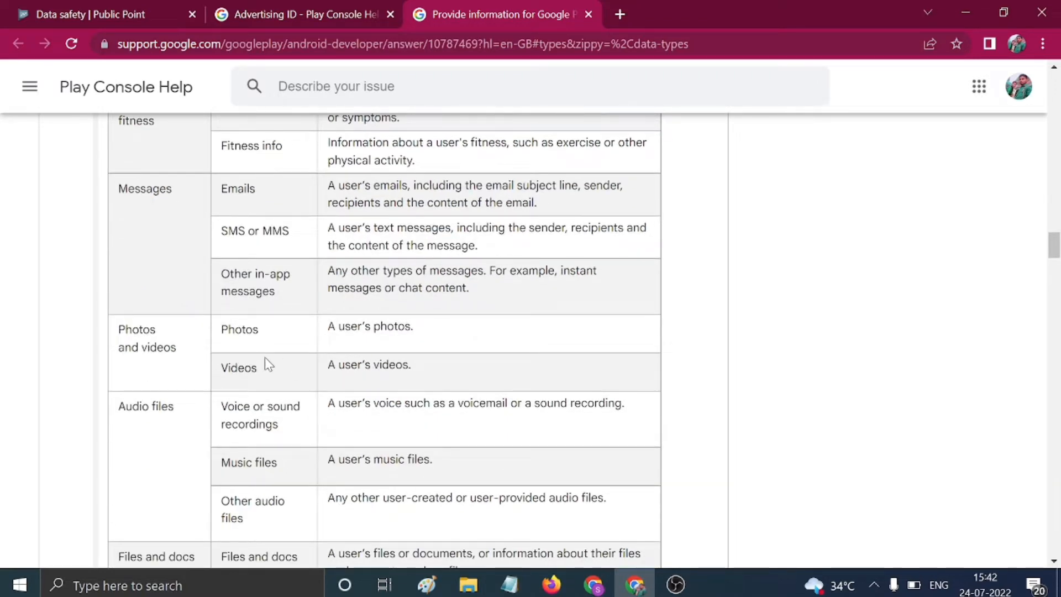
scroll(264, 357, down, 2)
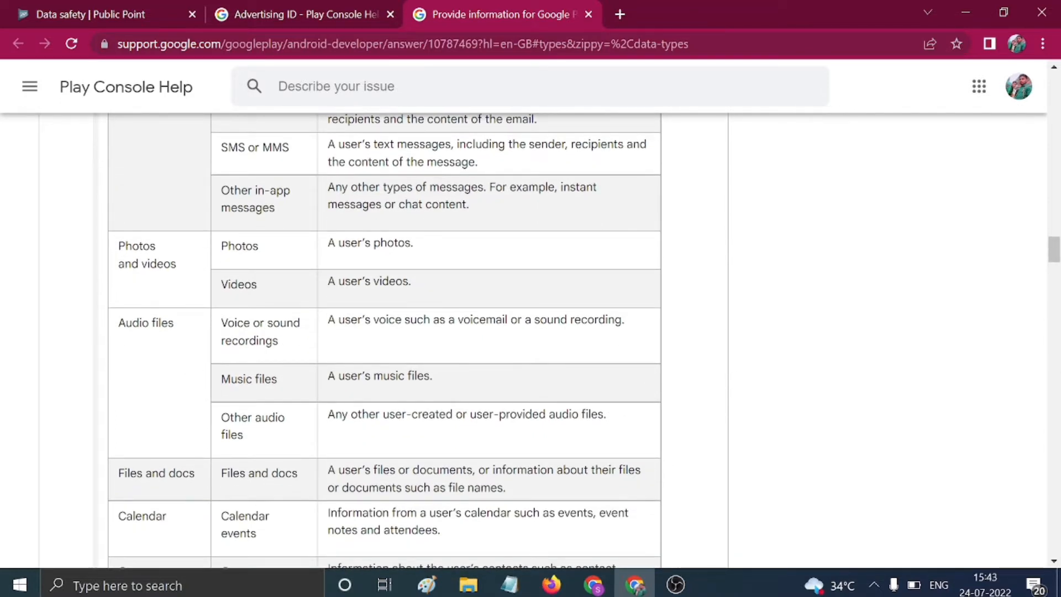
scroll(290, 414, down, 5)
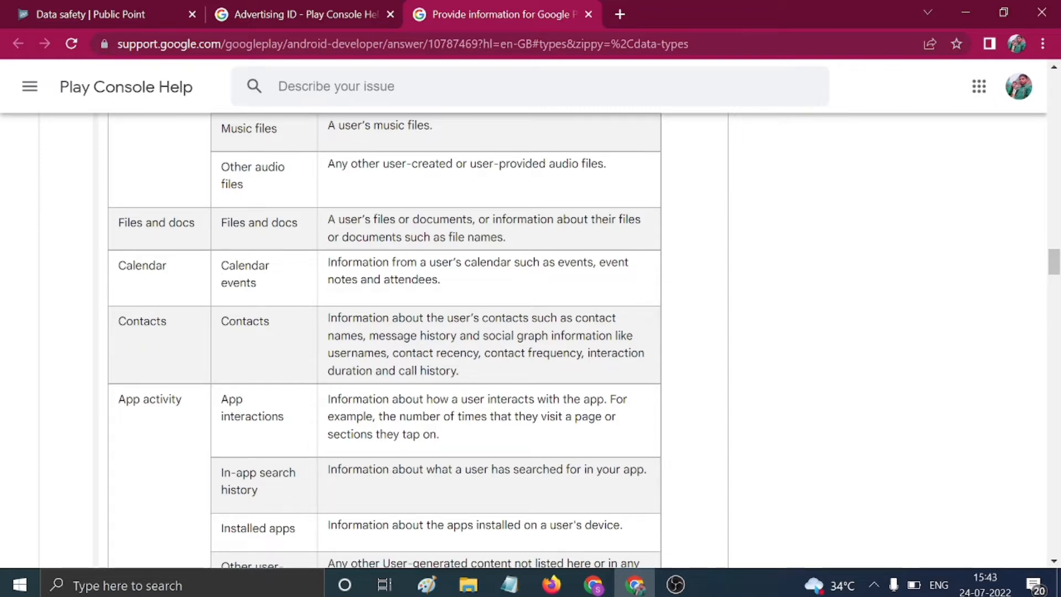
scroll(252, 442, down, 8)
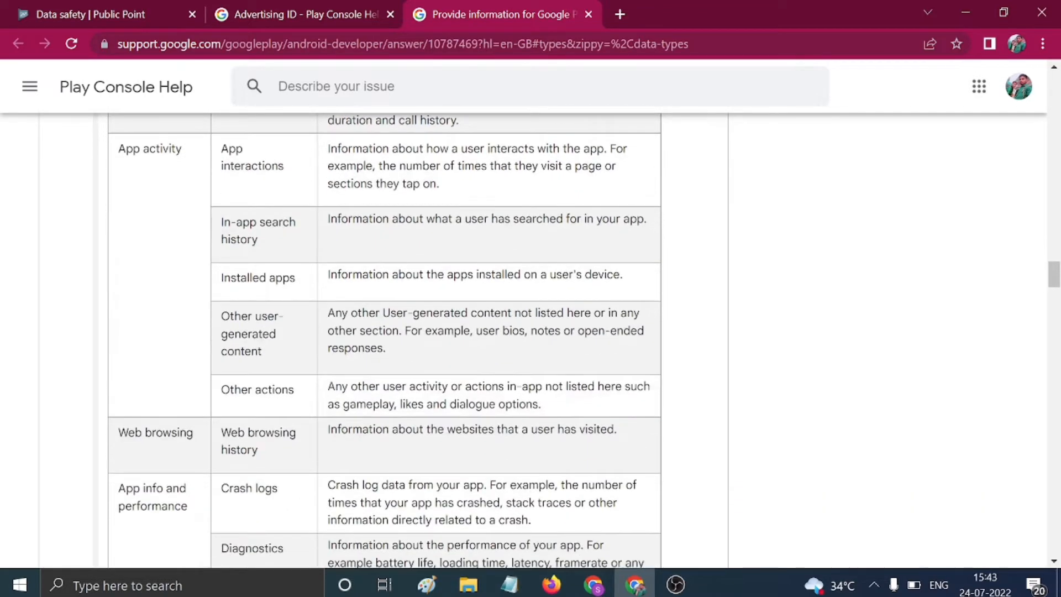
scroll(376, 341, down, 3)
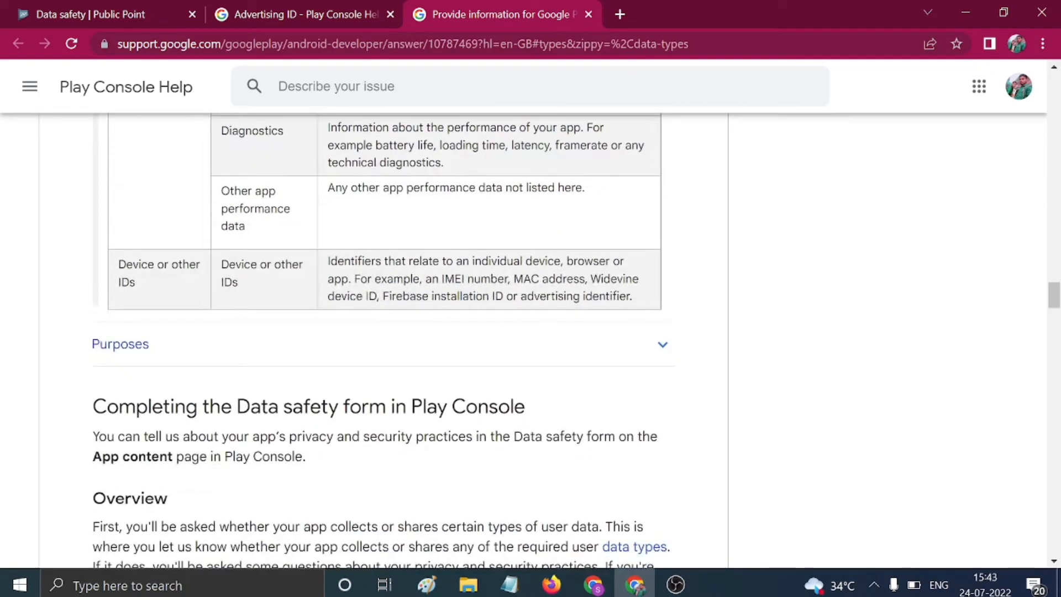
Step: Skim the guidance on completing the Data safety form, close that help page and return to the form
scroll(381, 341, down, 3)
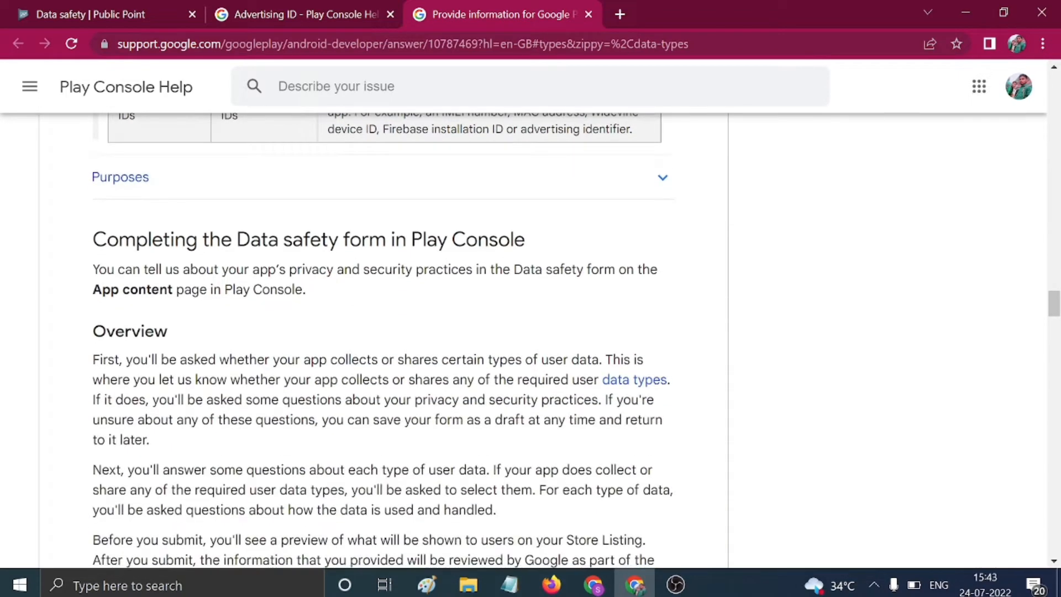
scroll(227, 343, down, 20)
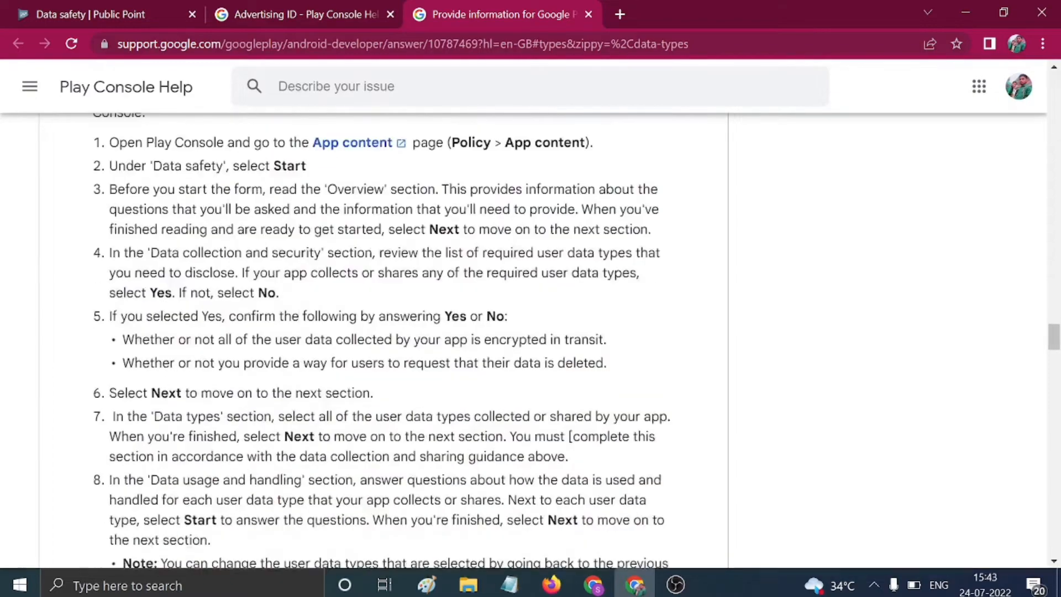
scroll(381, 340, down, 6)
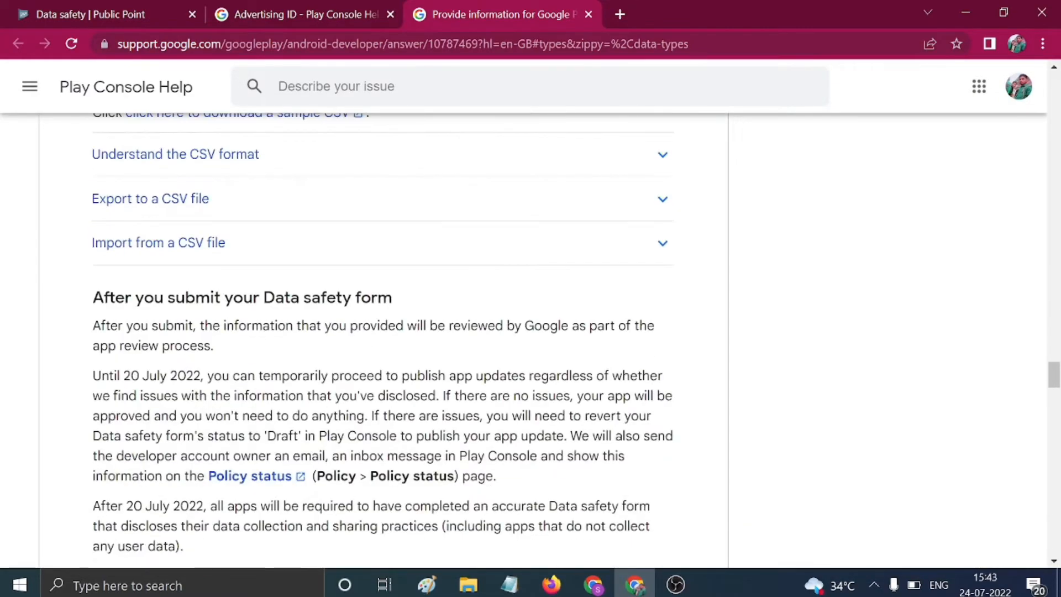
scroll(381, 341, down, 8)
scroll(185, 403, down, 20)
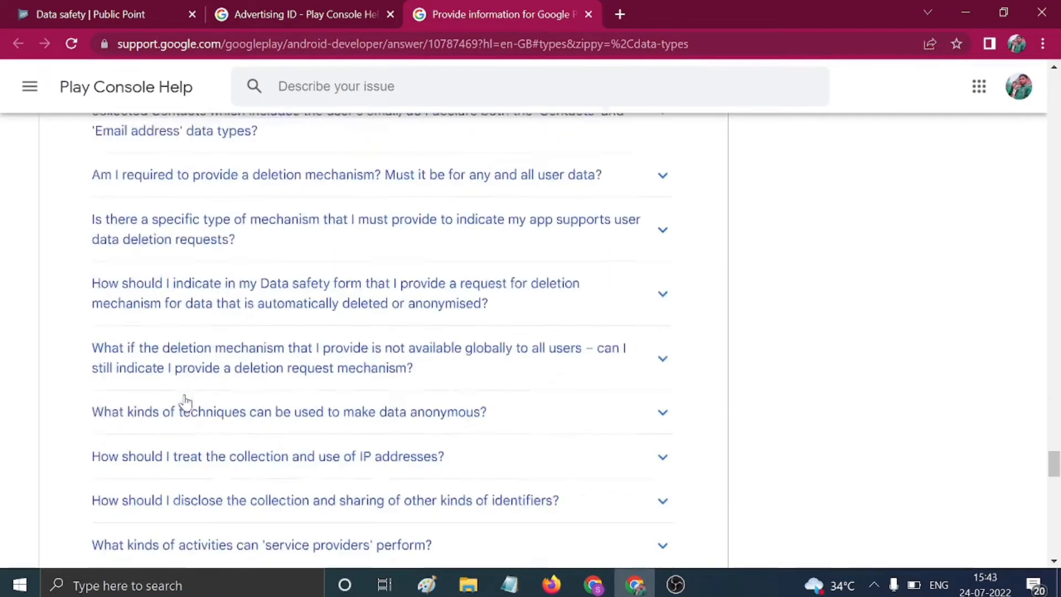
click(589, 14)
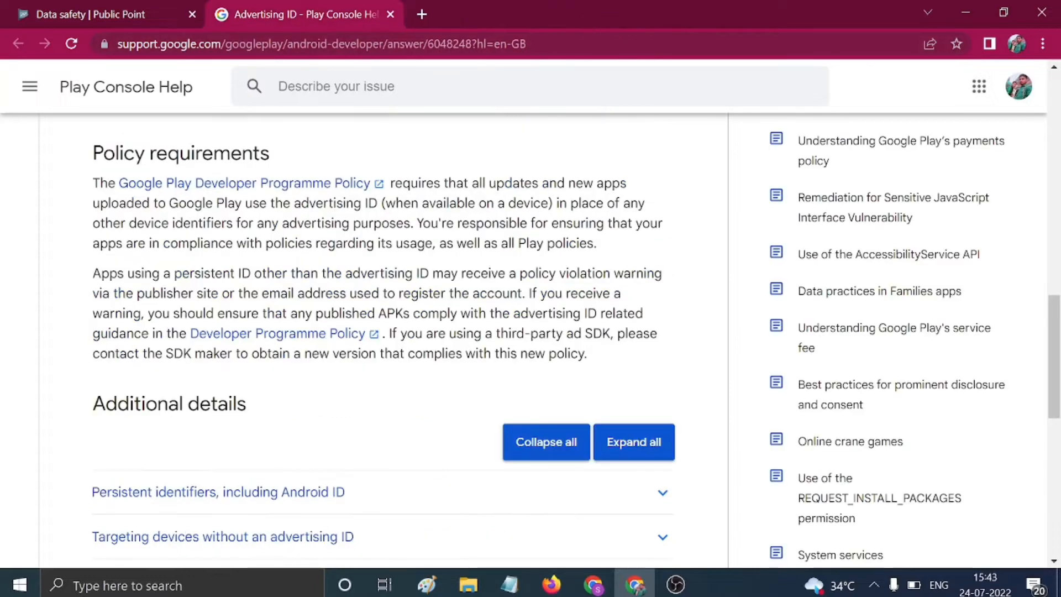
click(137, 12)
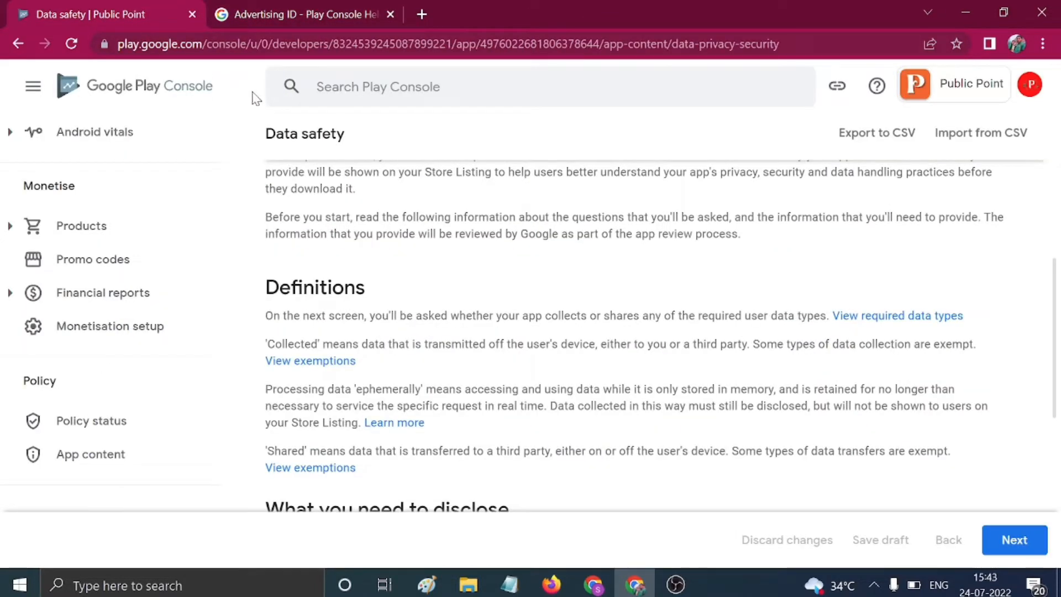
Step: In Data collection and security, answer Yes to collecting or sharing required user data types and No to encryption in transit
click(997, 538)
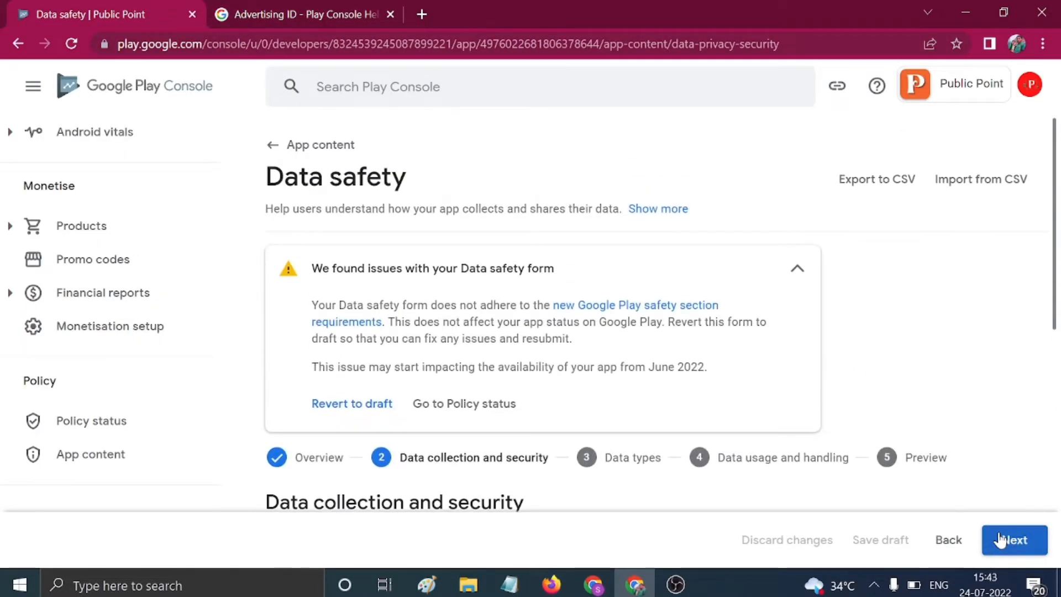
scroll(639, 421, down, 4)
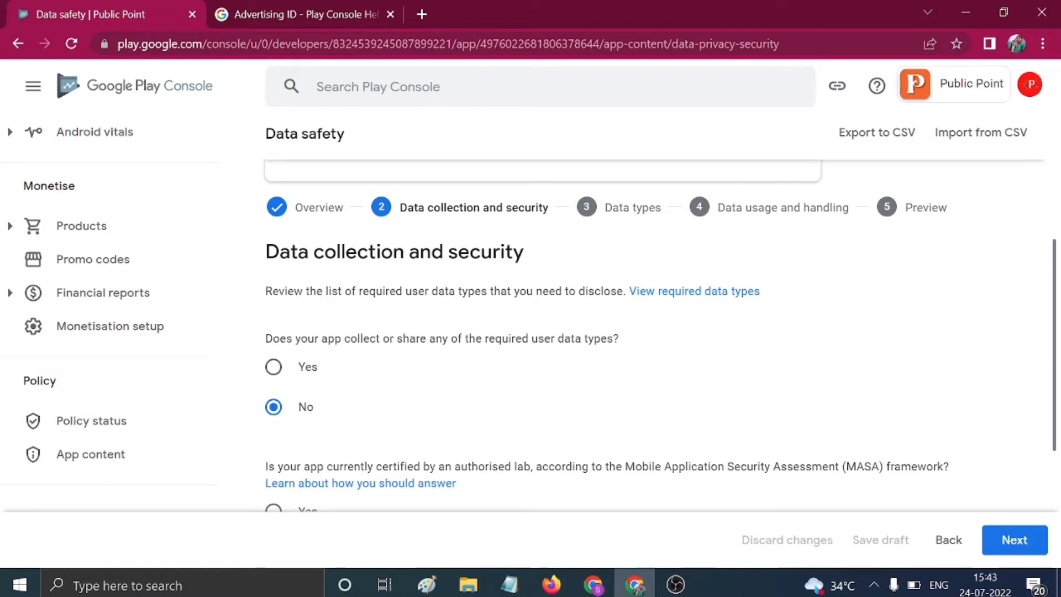
scroll(658, 331, down, 2)
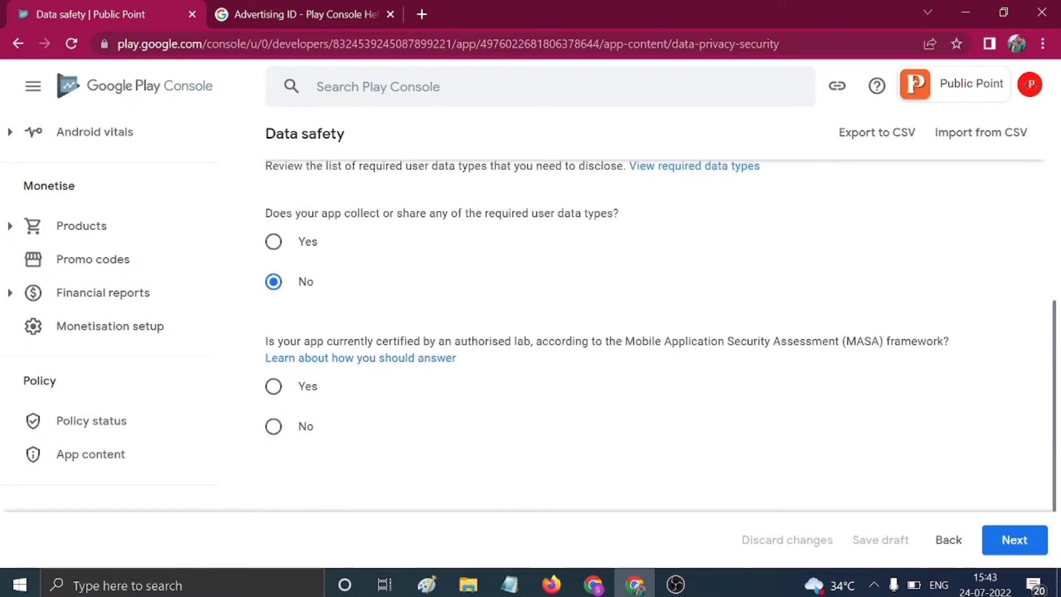
click(275, 242)
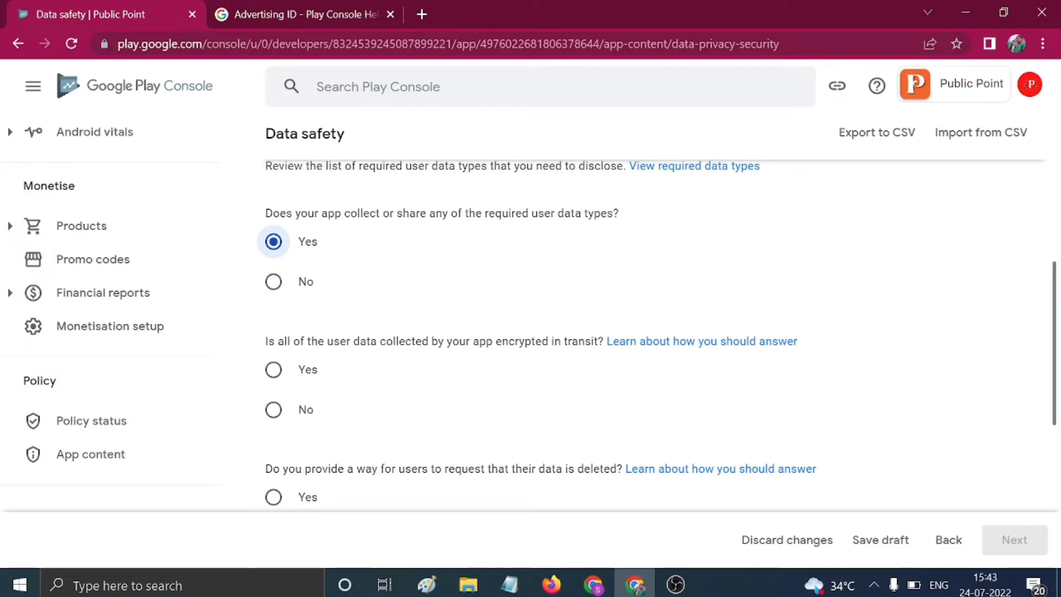
click(273, 410)
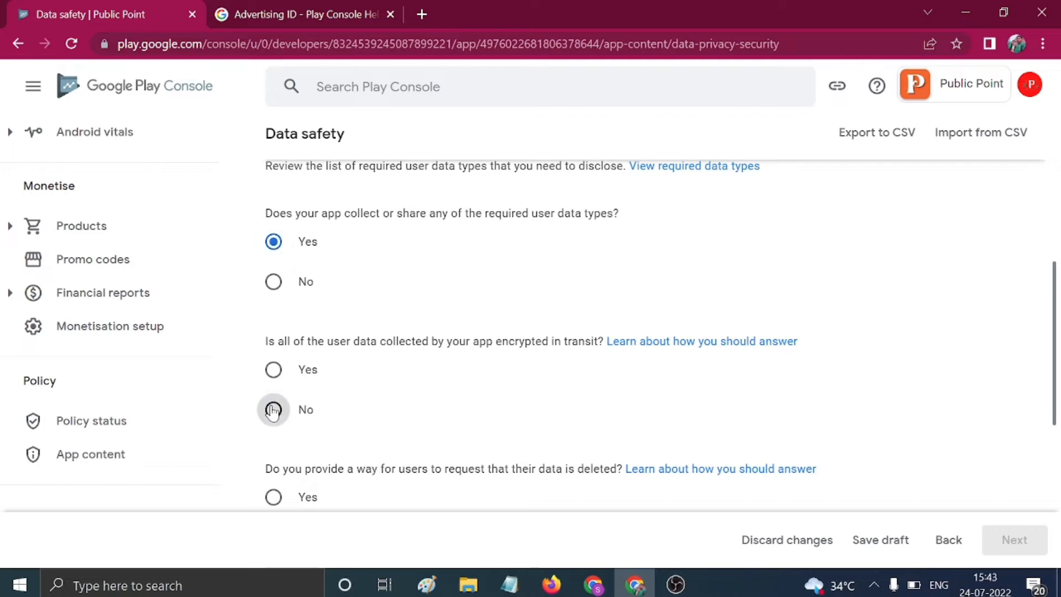
Step: Answer No to offering data deletion requests and Yes to MASA certification, and continue to the Data types section
scroll(347, 388, down, 2)
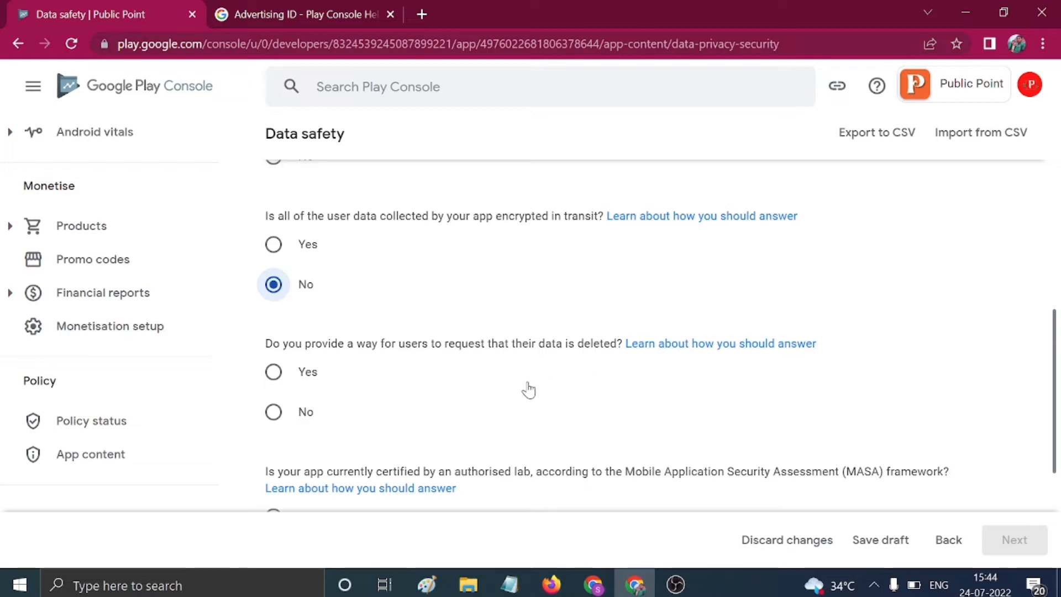
click(273, 412)
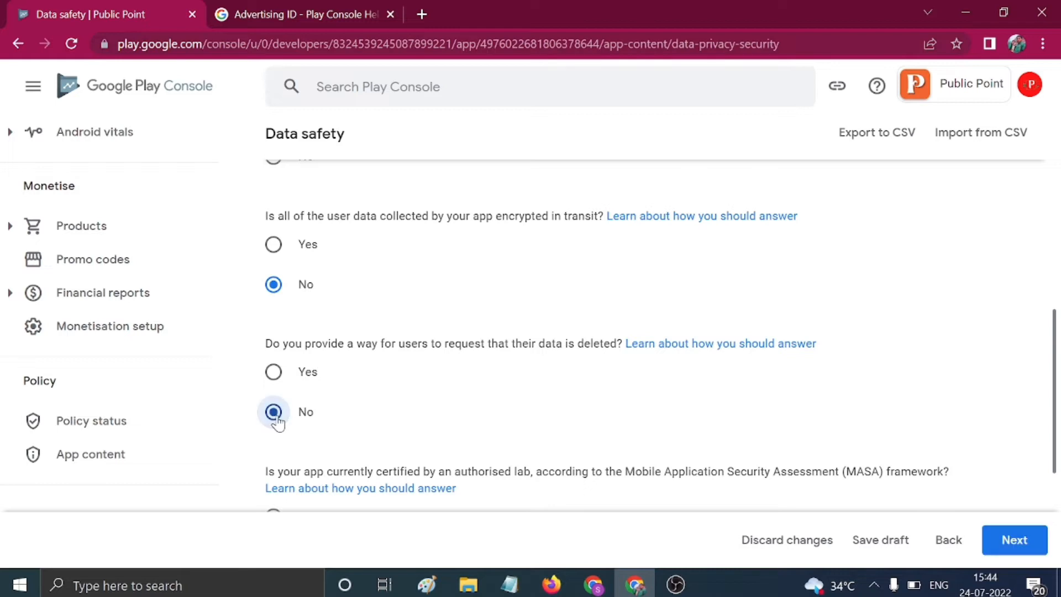
scroll(448, 407, down, 2)
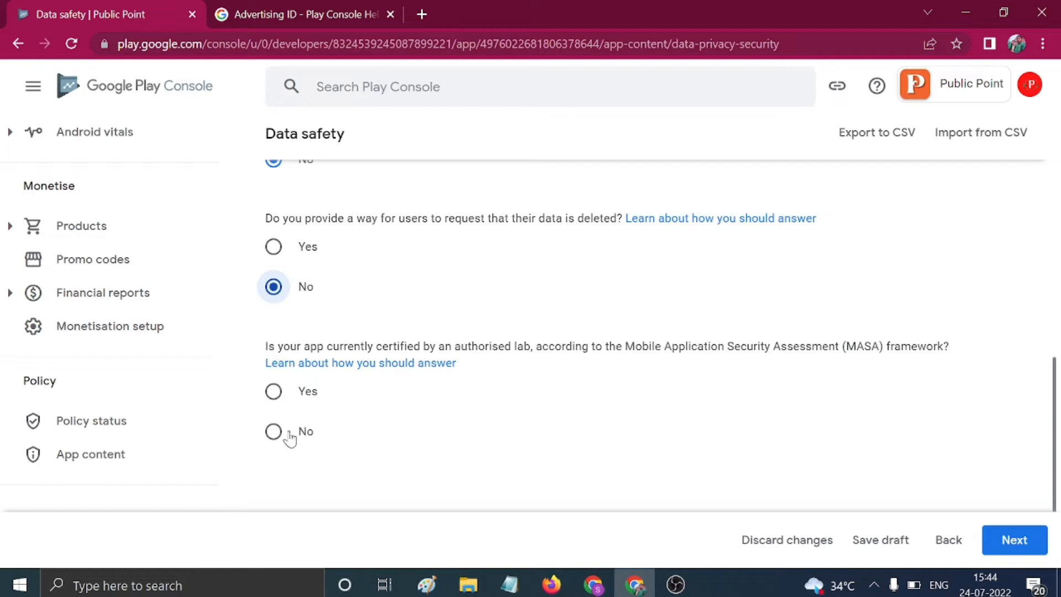
click(273, 392)
scroll(420, 420, down, 2)
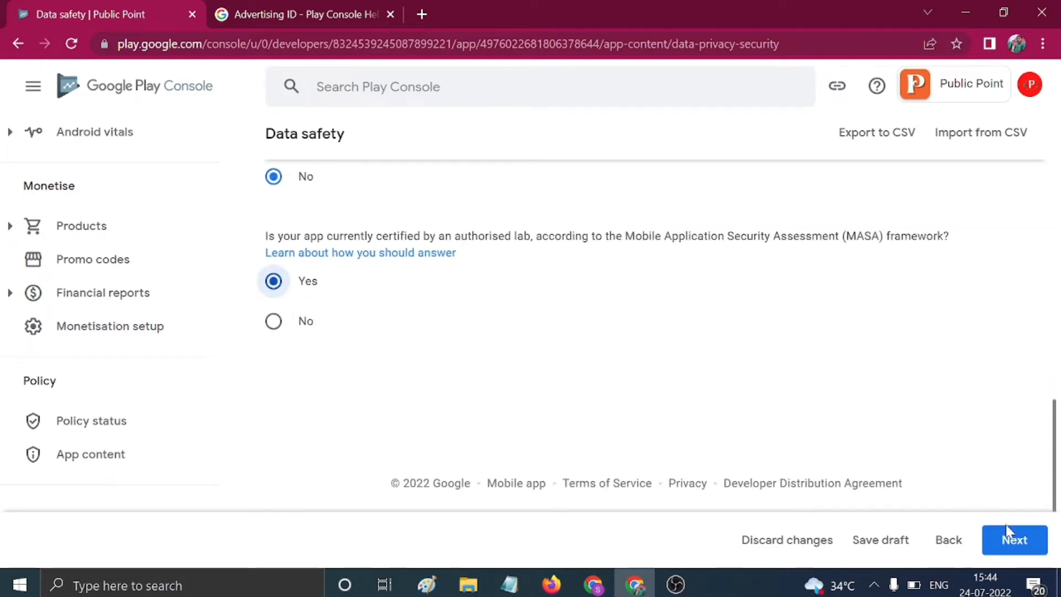
click(1012, 540)
Step: In the Location category of the Data types section, select Approximate location as a collected or shared data type
scroll(592, 425, down, 9)
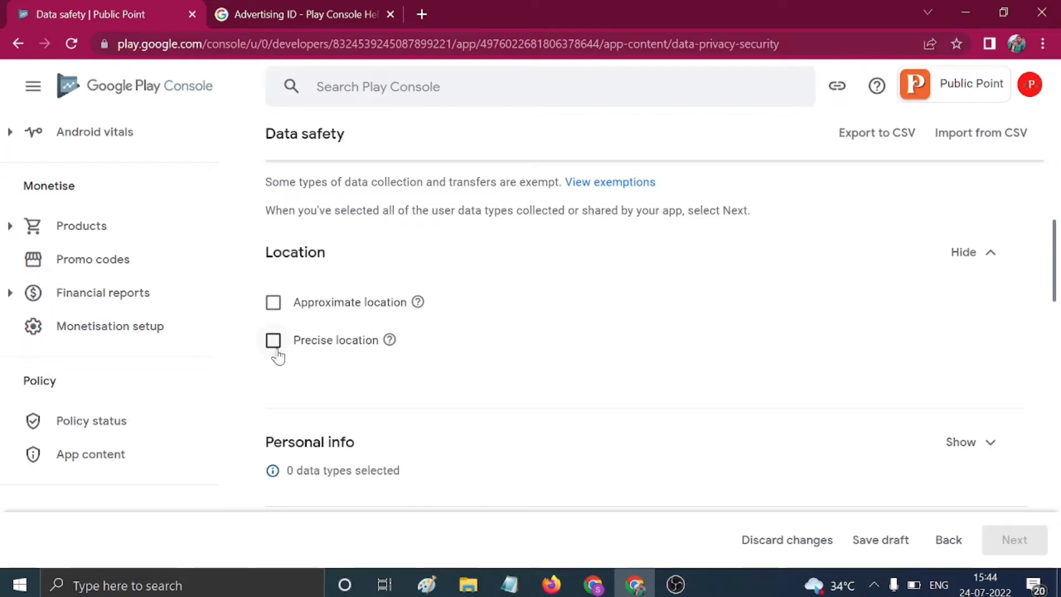
scroll(280, 338, down, 2)
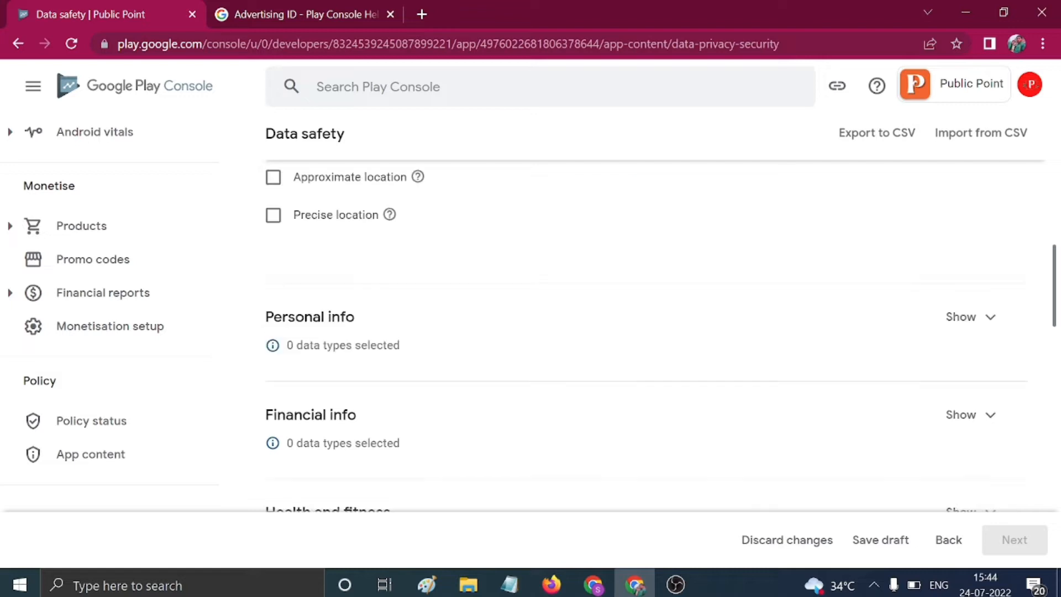
scroll(645, 335, down, 2)
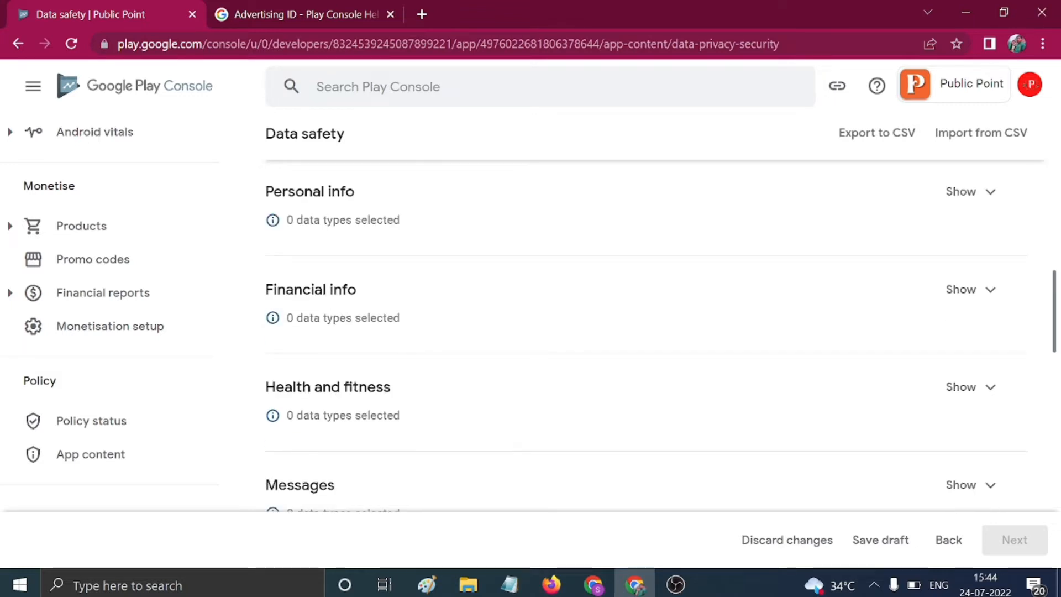
scroll(485, 305, down, 10)
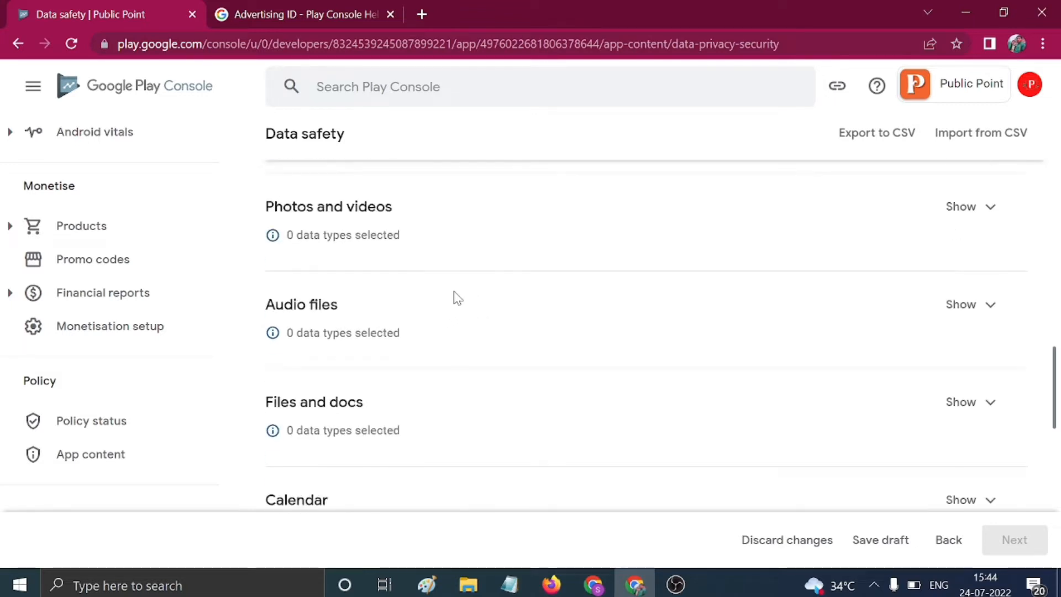
scroll(463, 298, down, 6)
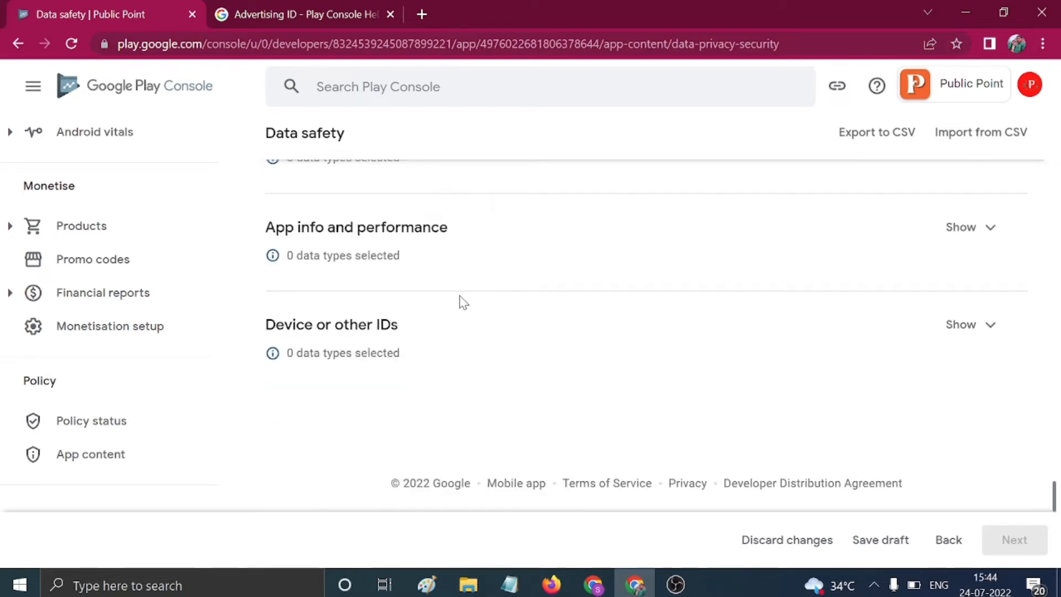
scroll(461, 301, up, 12)
scroll(462, 301, up, 10)
scroll(461, 307, down, 4)
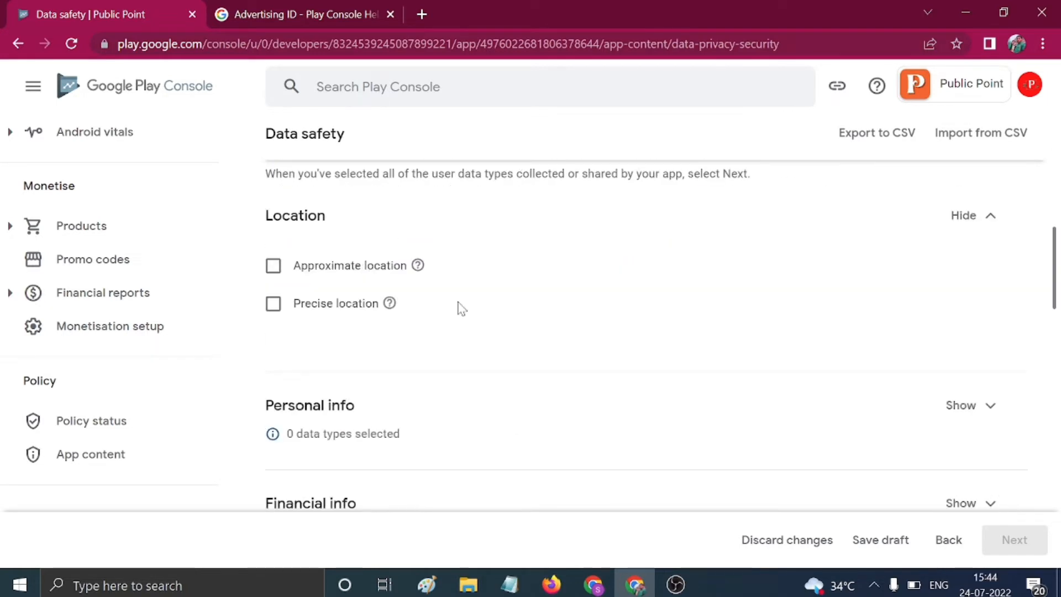
click(274, 266)
Step: In the Personal info category, select Email address and Name as collected or shared data types
scroll(453, 287, down, 2)
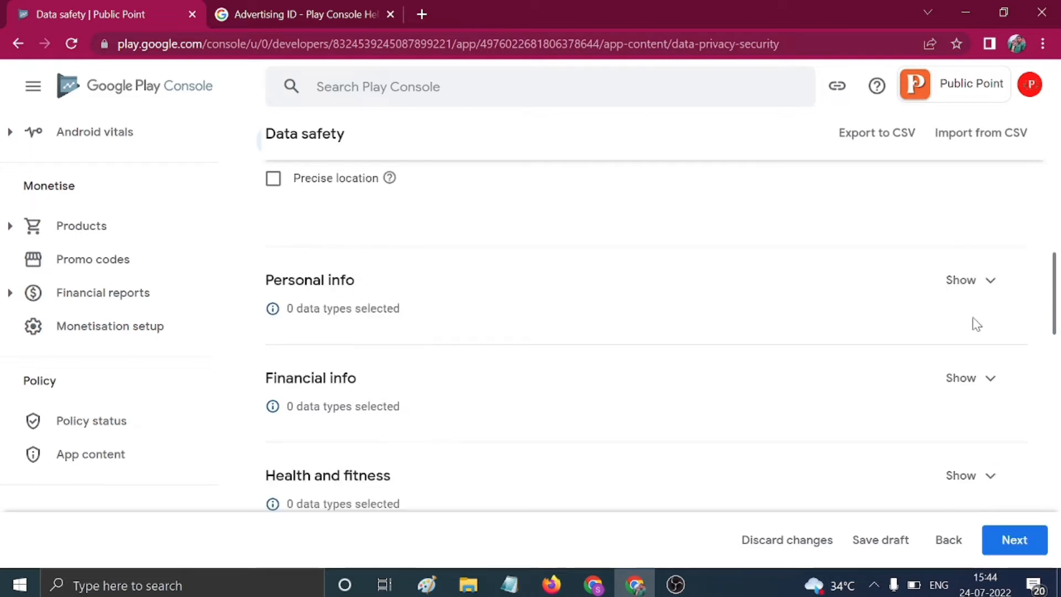
click(969, 280)
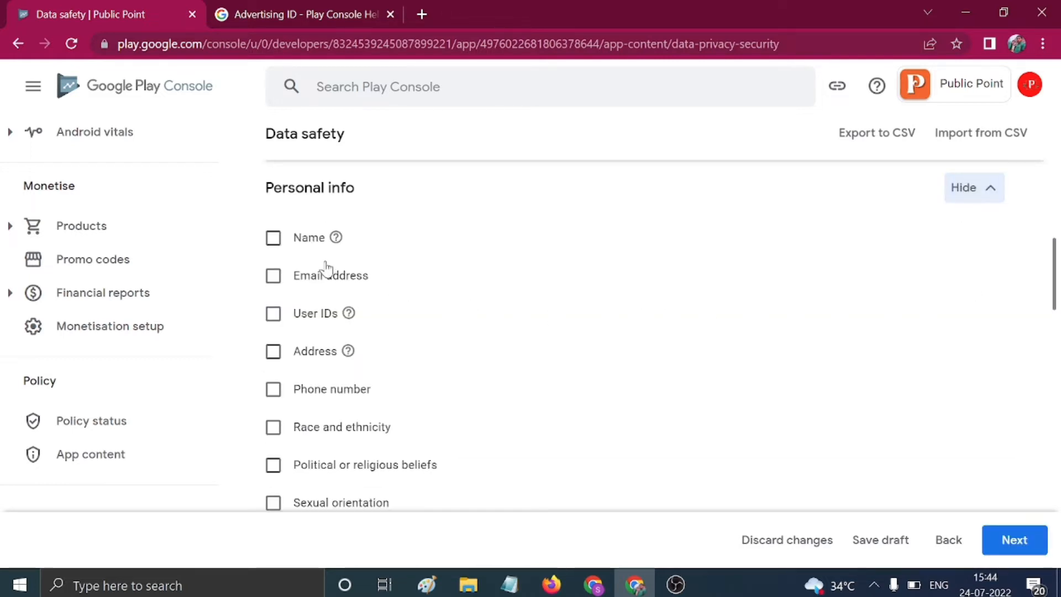
click(273, 275)
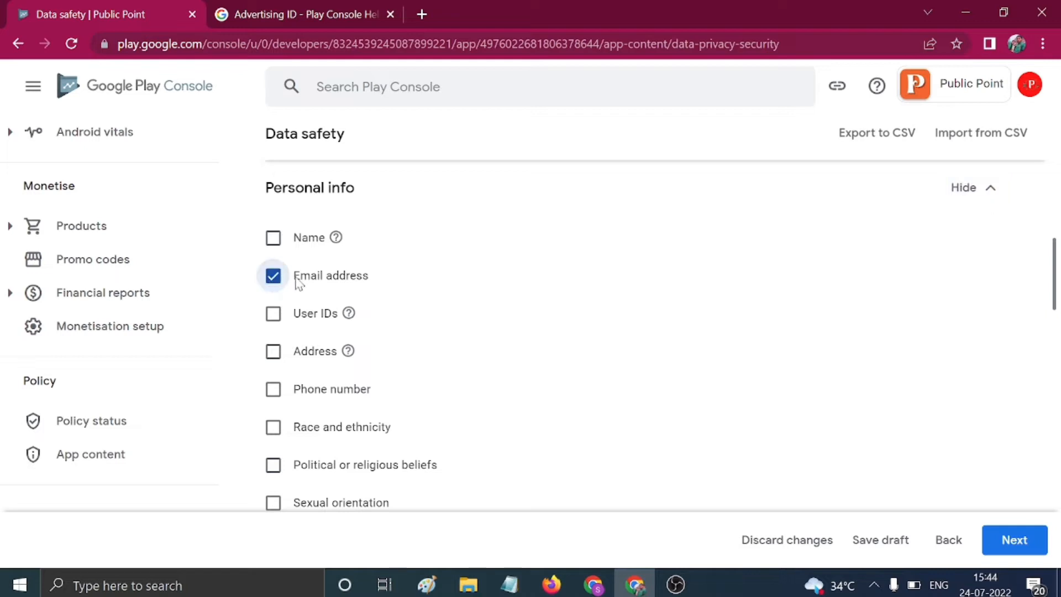
scroll(367, 281, down, 2)
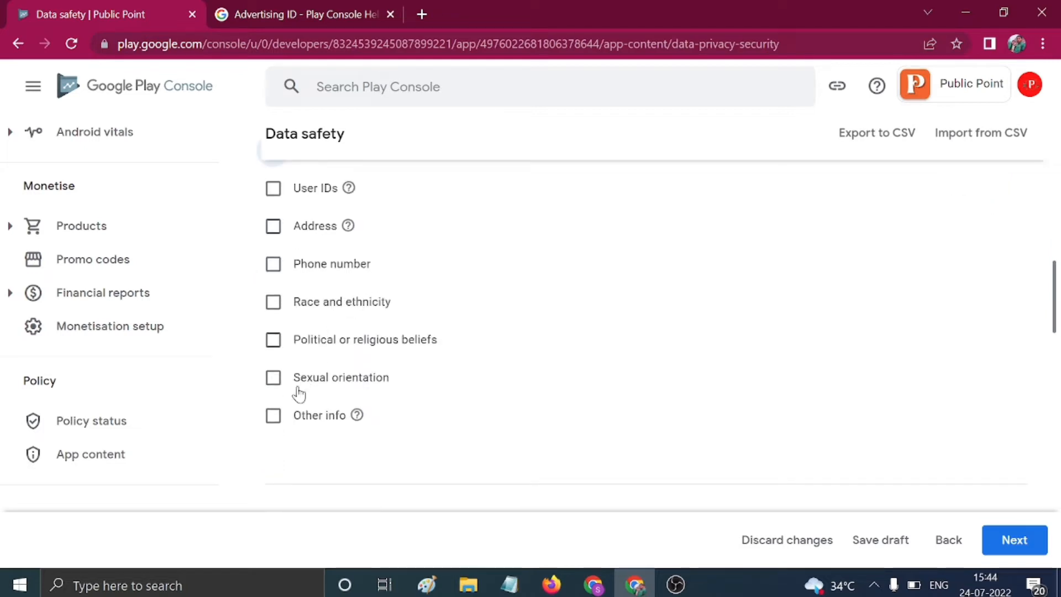
scroll(398, 381, up, 2)
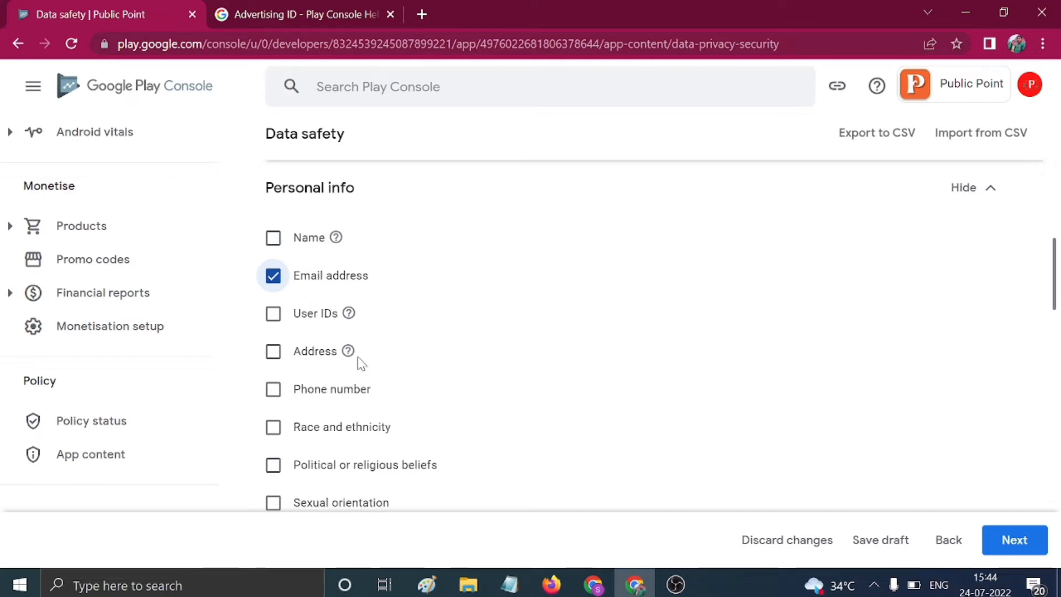
click(273, 237)
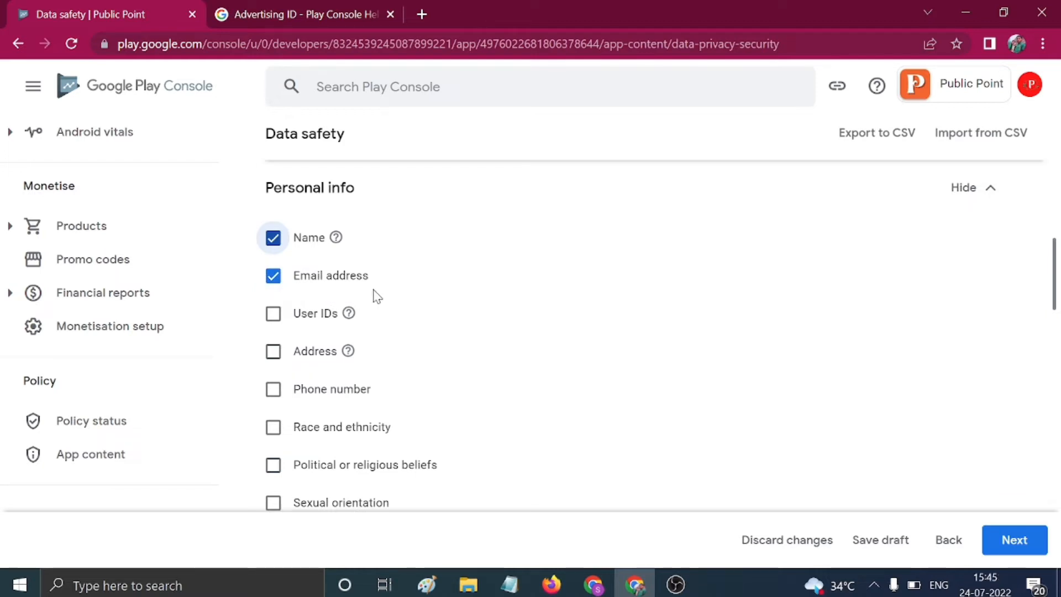
Step: In the Financial info category, select Other financial info as a collected or shared data type
scroll(377, 296, down, 2)
scroll(375, 298, down, 4)
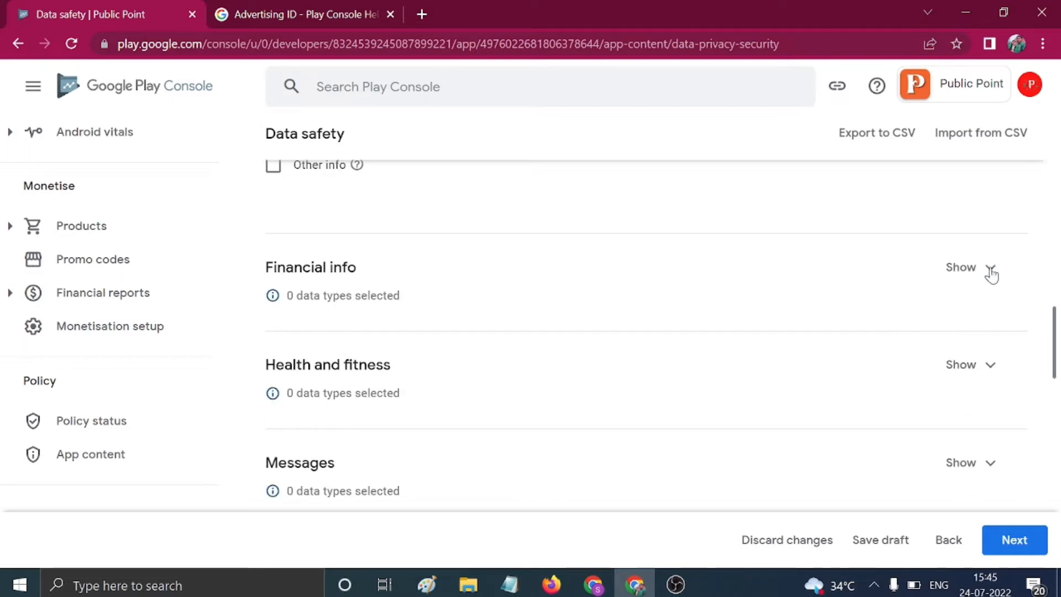
scroll(986, 274, down, 3)
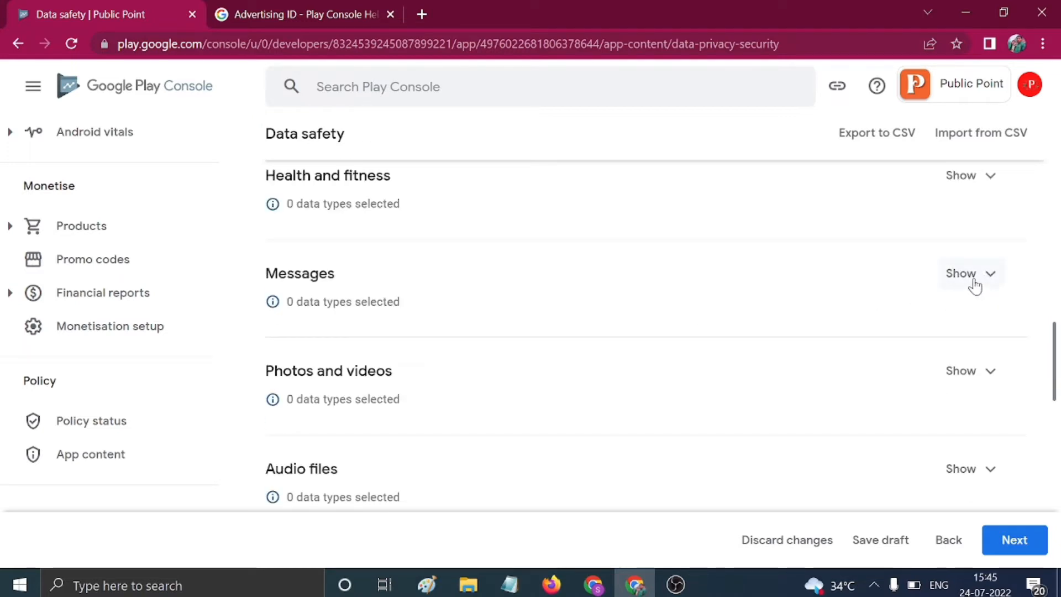
scroll(970, 284, up, 2)
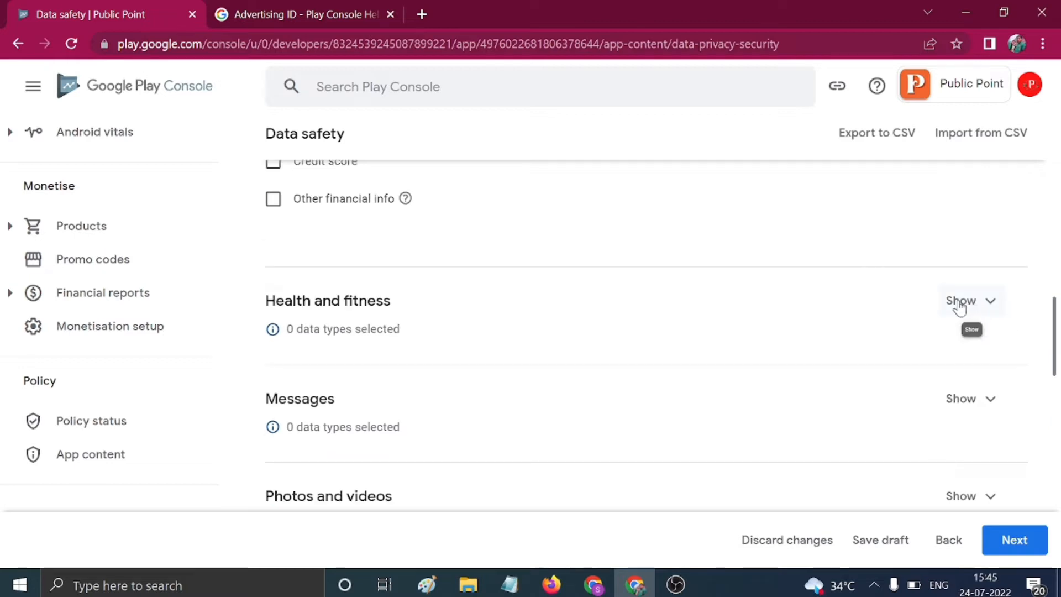
click(986, 309)
scroll(988, 309, down, 3)
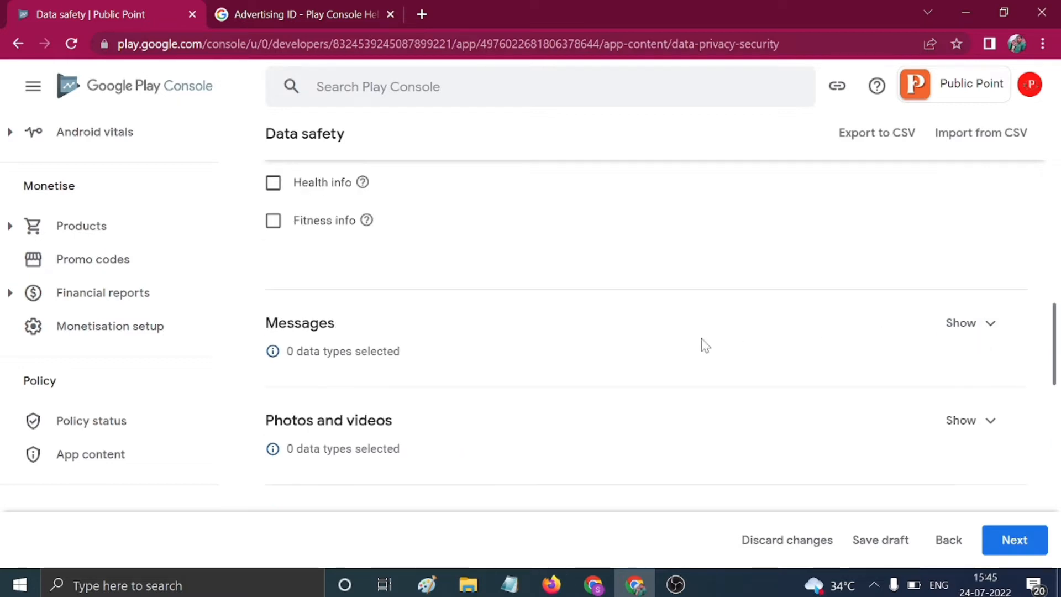
scroll(705, 345, up, 6)
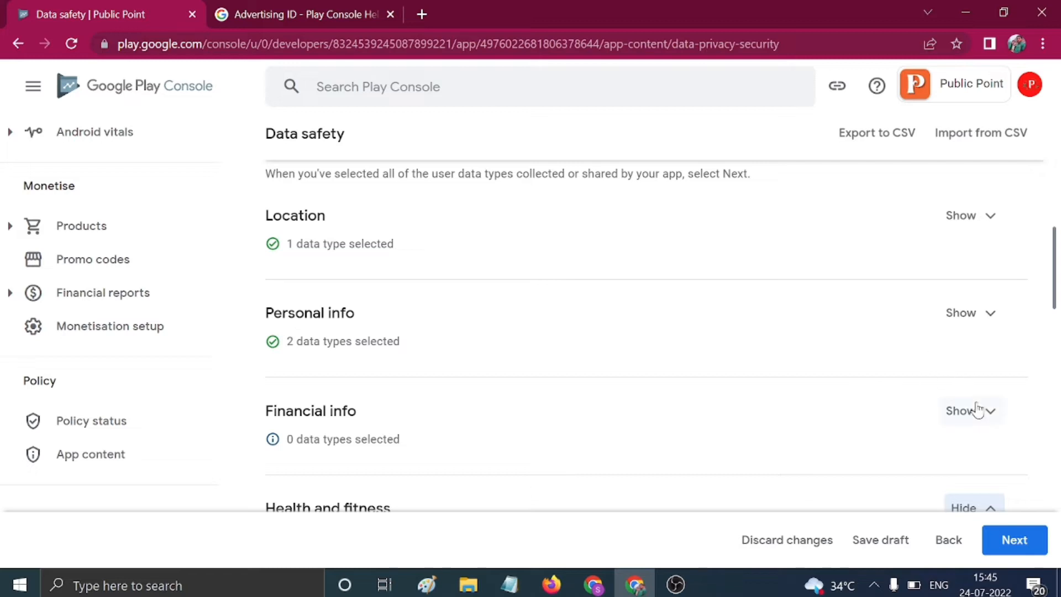
click(989, 415)
scroll(807, 381, down, 4)
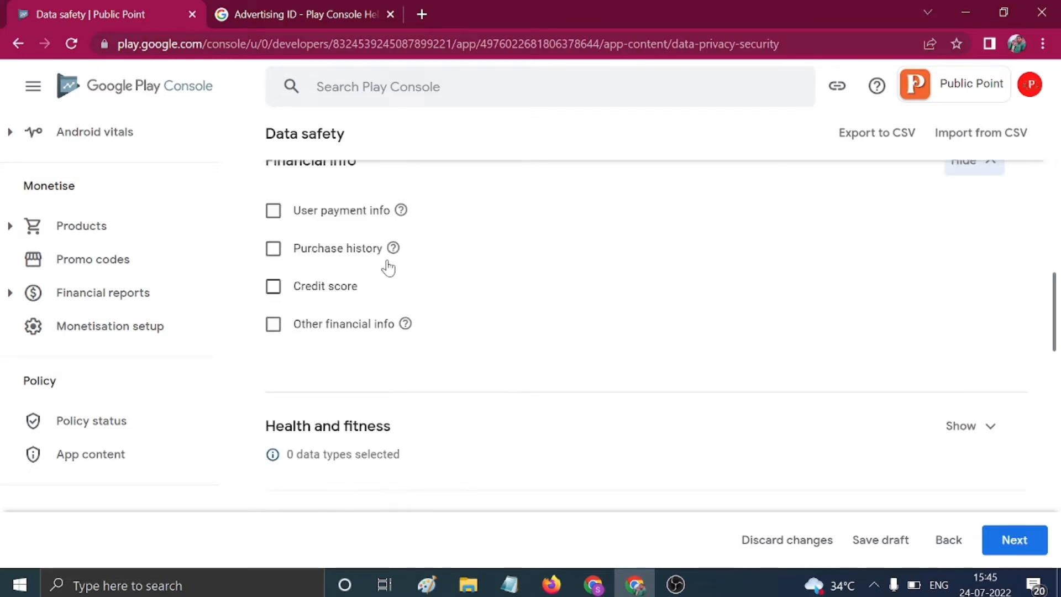
click(271, 326)
Step: Examine the data type options under Health and fitness, Photos and videos, Files and docs, and Device or other IDs
scroll(511, 328, down, 2)
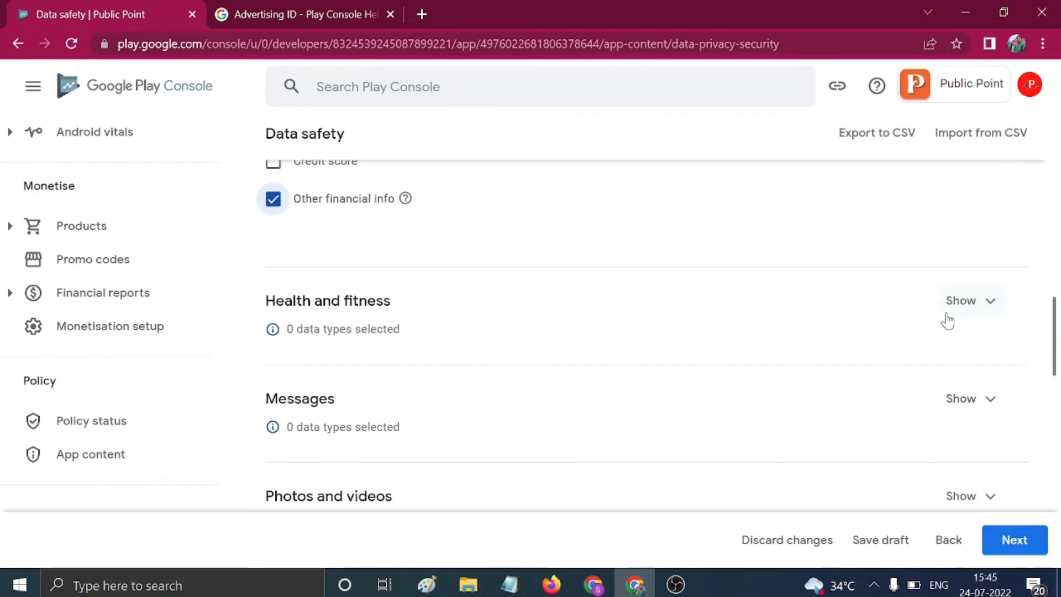
click(984, 309)
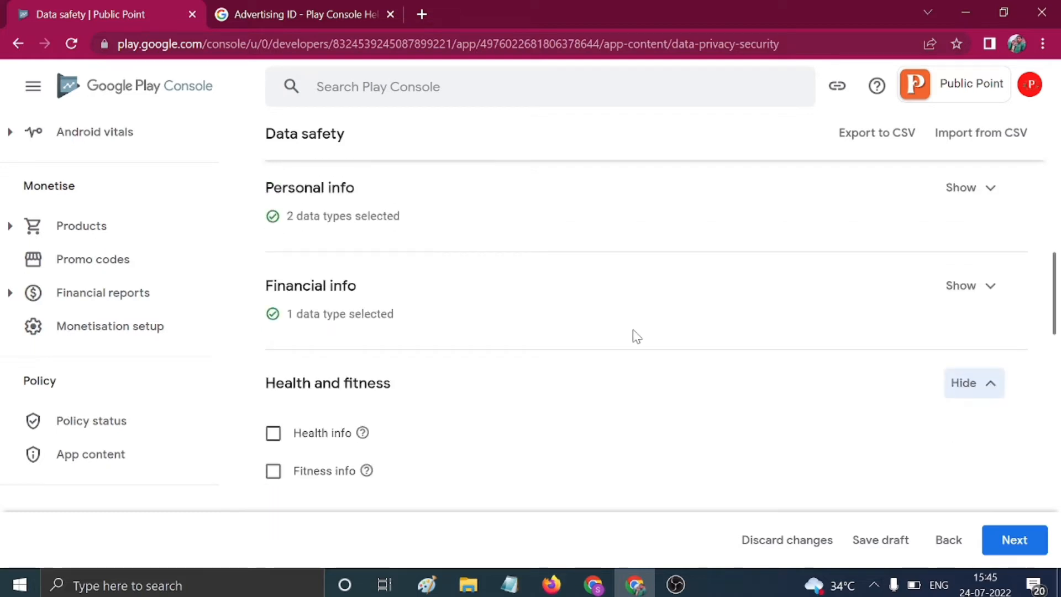
scroll(641, 337, down, 2)
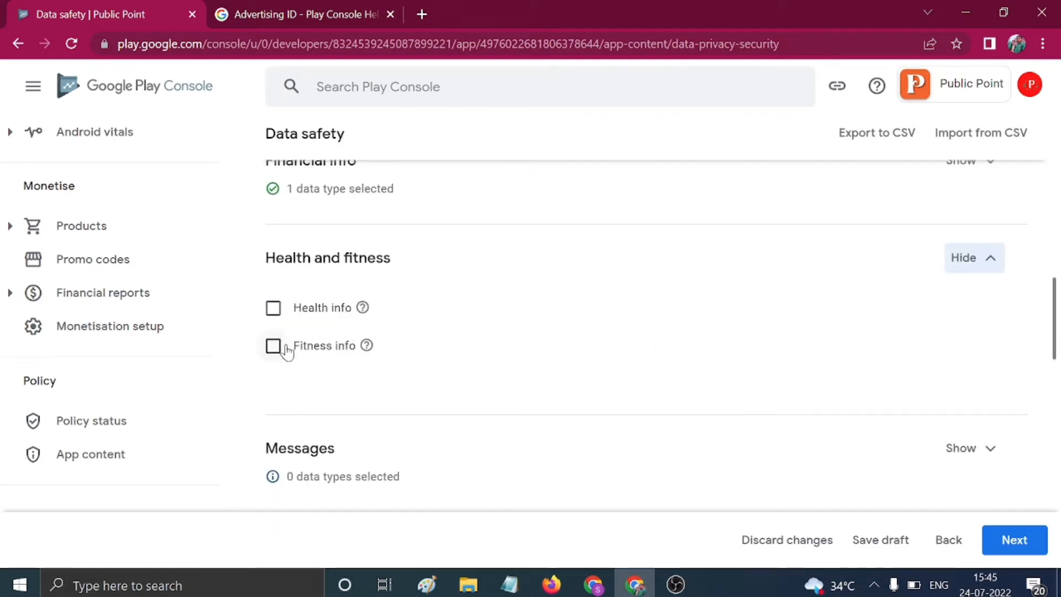
click(988, 261)
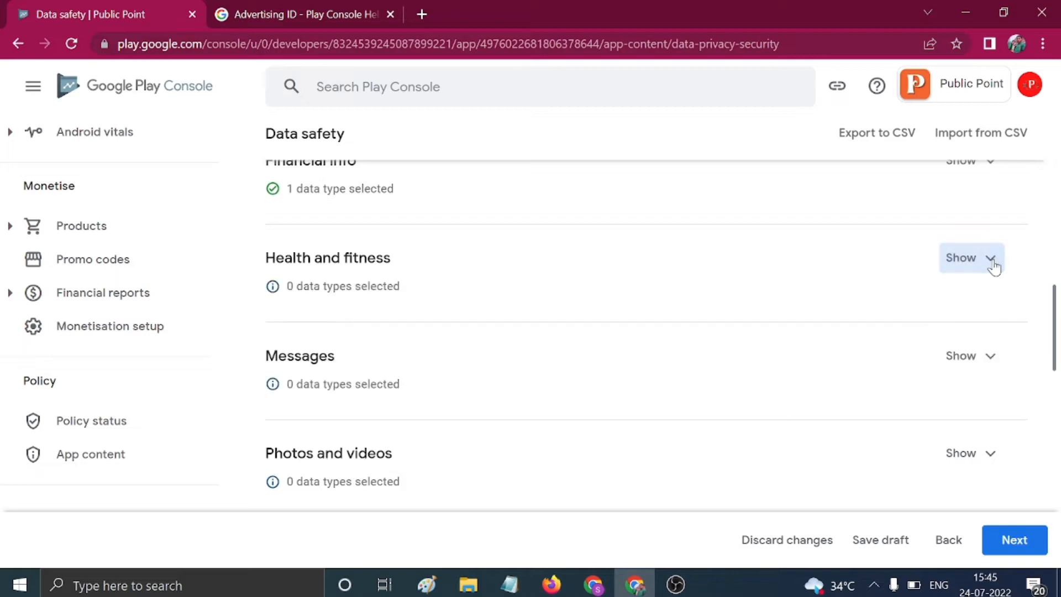
scroll(945, 317, down, 2)
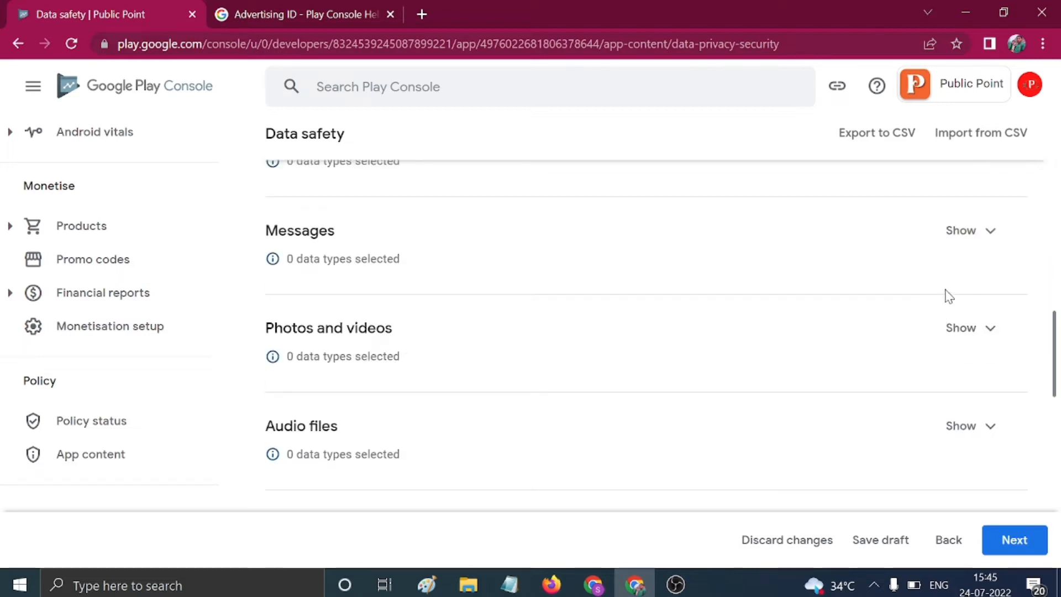
click(989, 332)
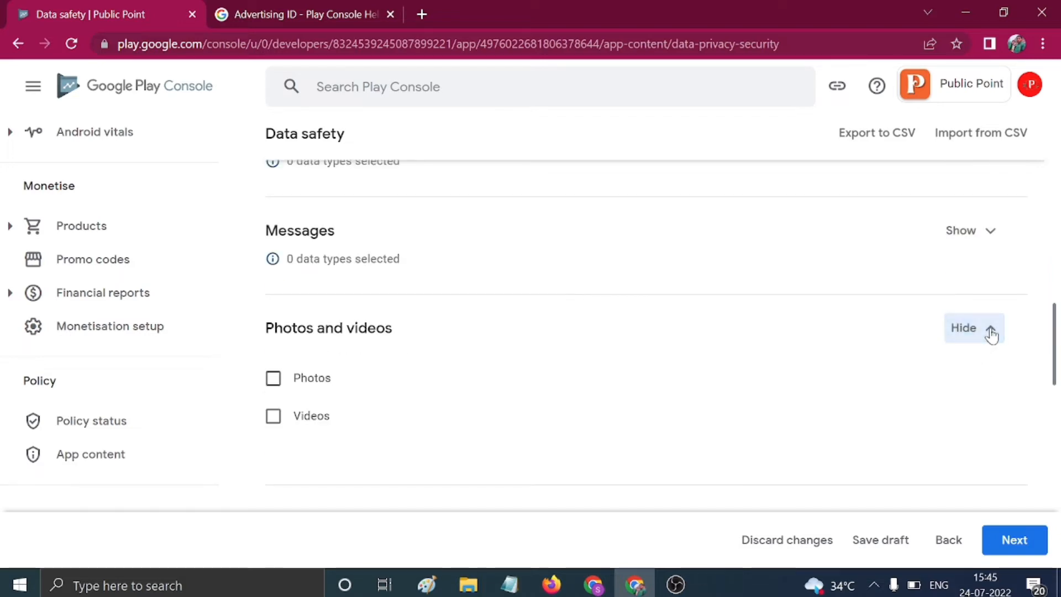
click(990, 333)
scroll(917, 329, down, 2)
scroll(940, 331, down, 2)
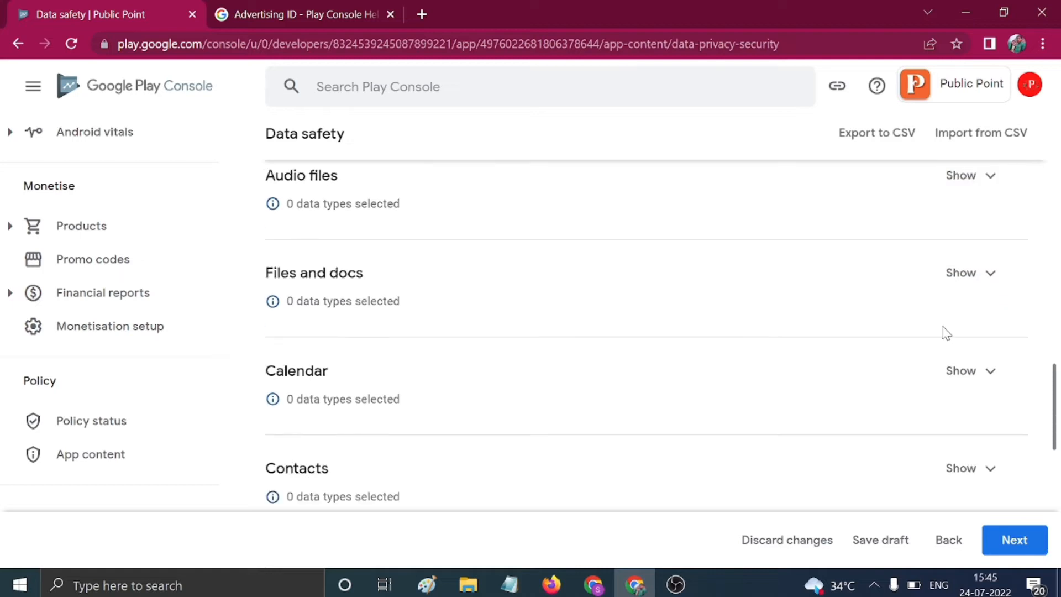
click(990, 287)
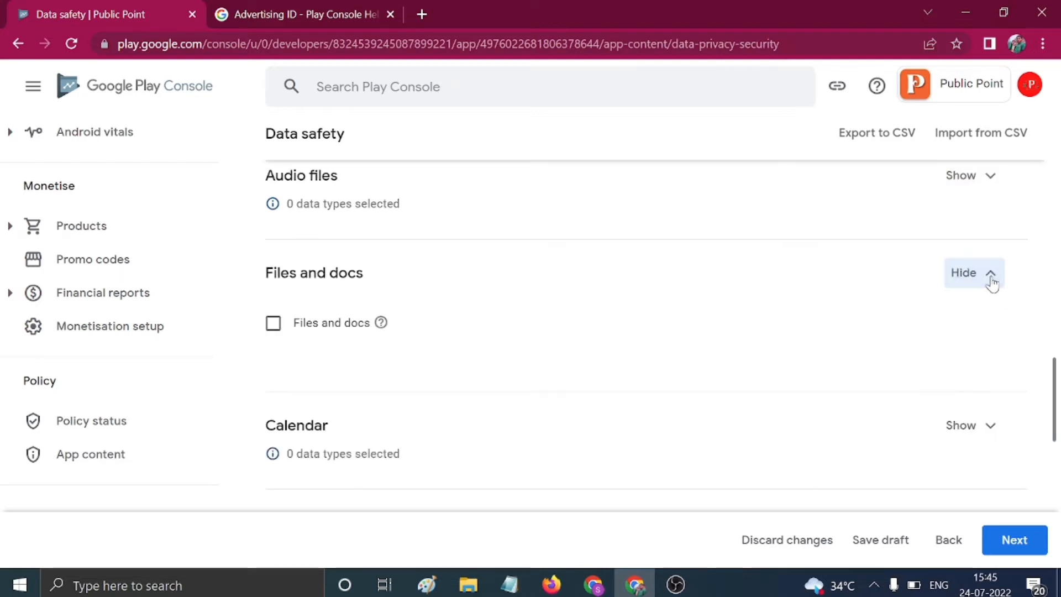
click(991, 282)
scroll(947, 303, down, 9)
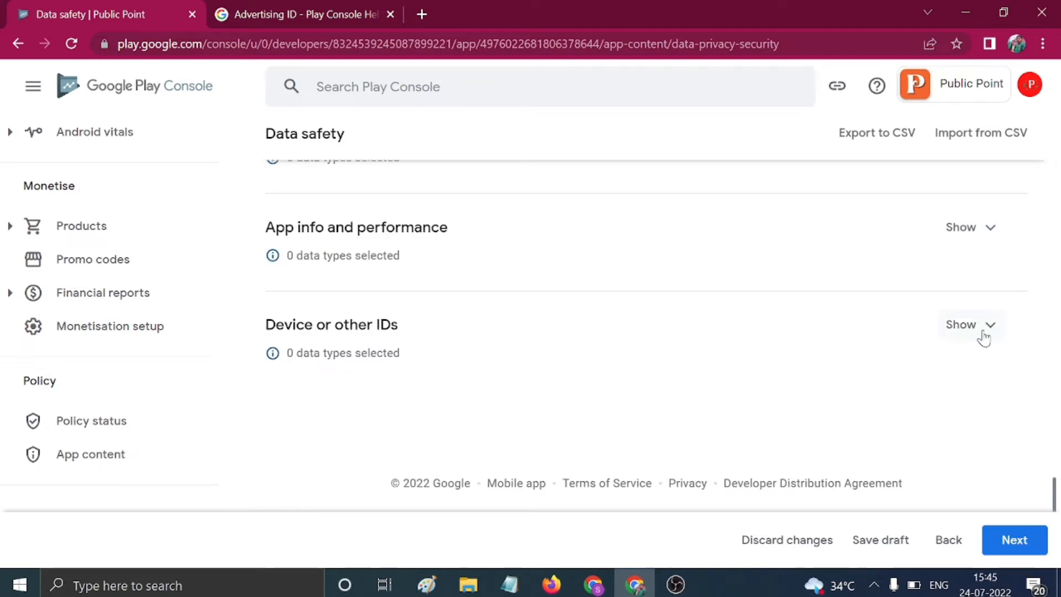
click(984, 334)
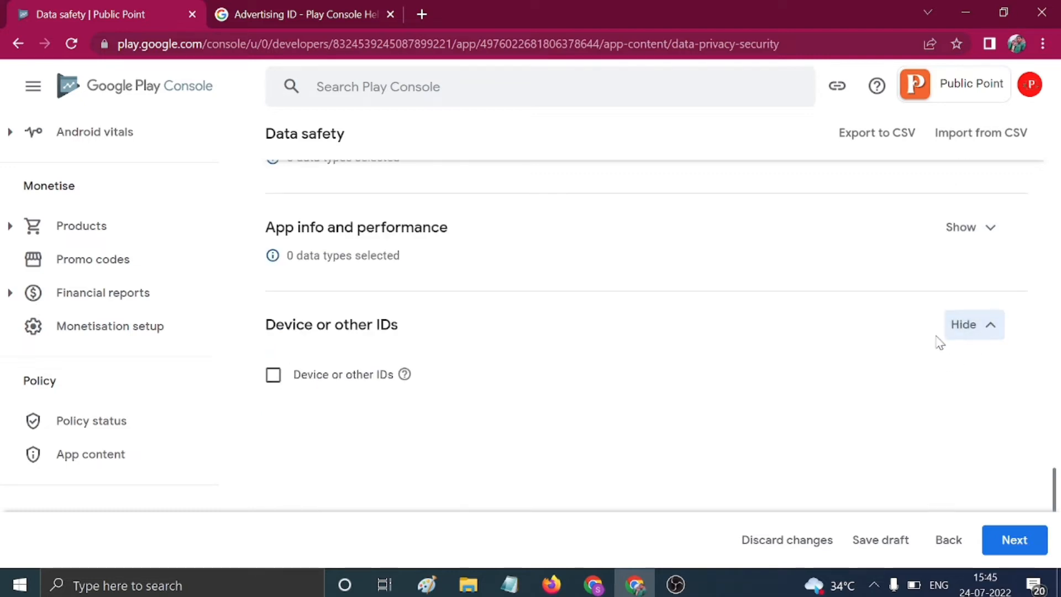
scroll(940, 342, up, 2)
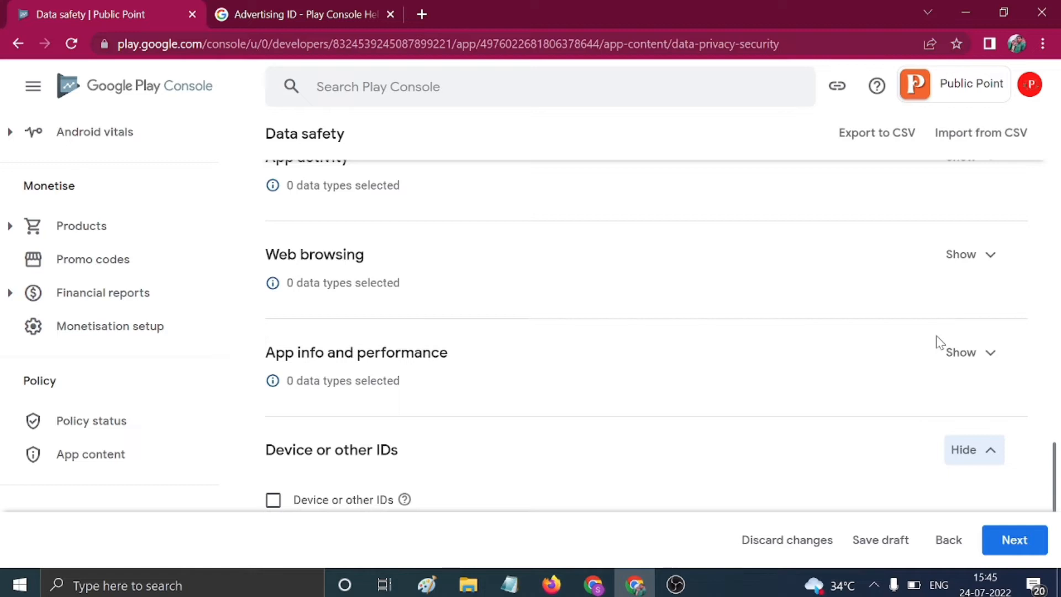
scroll(934, 346, up, 2)
scroll(934, 347, up, 2)
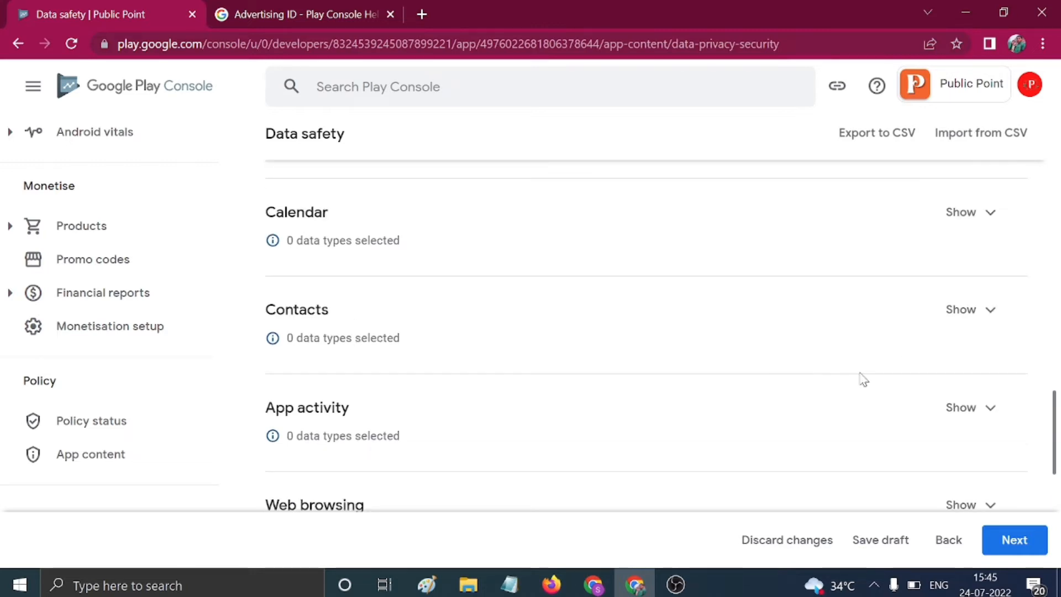
Step: Continue to Data usage and handling and expand the Personal info and Financial info categories to view their data types
click(998, 549)
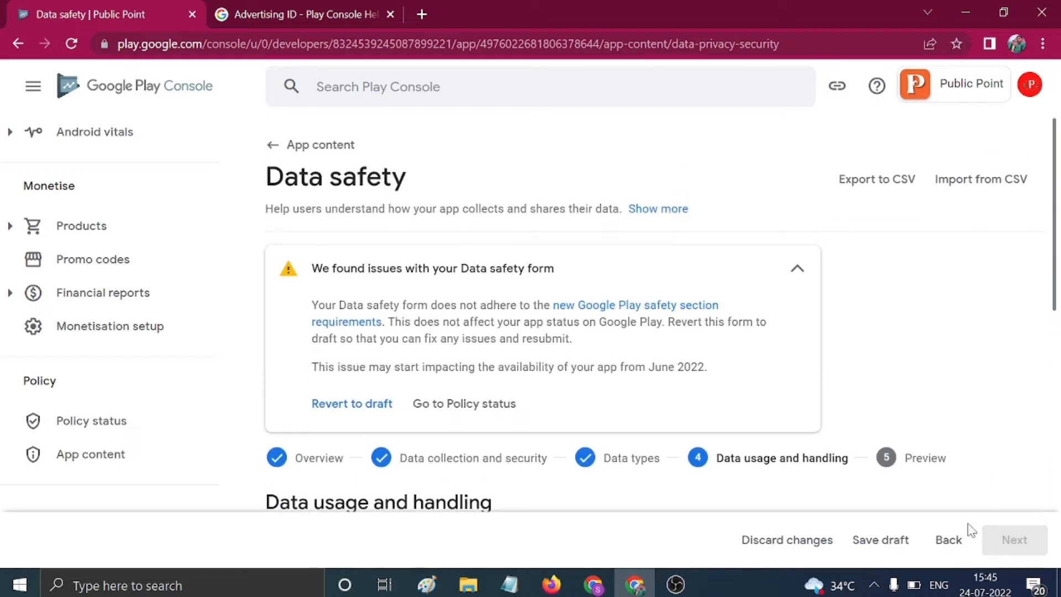
scroll(821, 379, down, 4)
scroll(821, 379, down, 5)
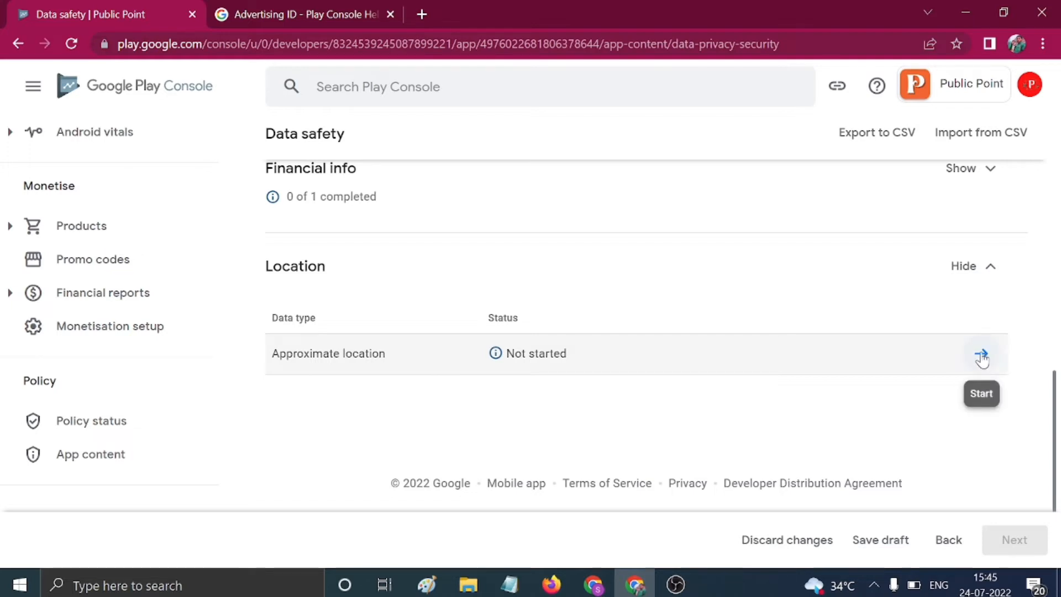
scroll(828, 364, up, 4)
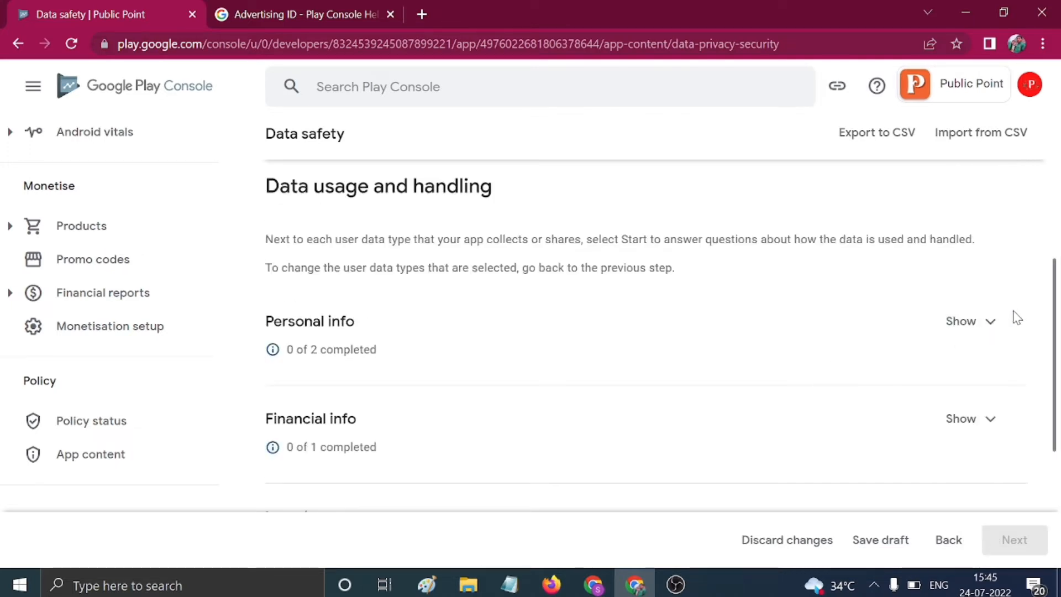
click(991, 335)
scroll(757, 329, down, 2)
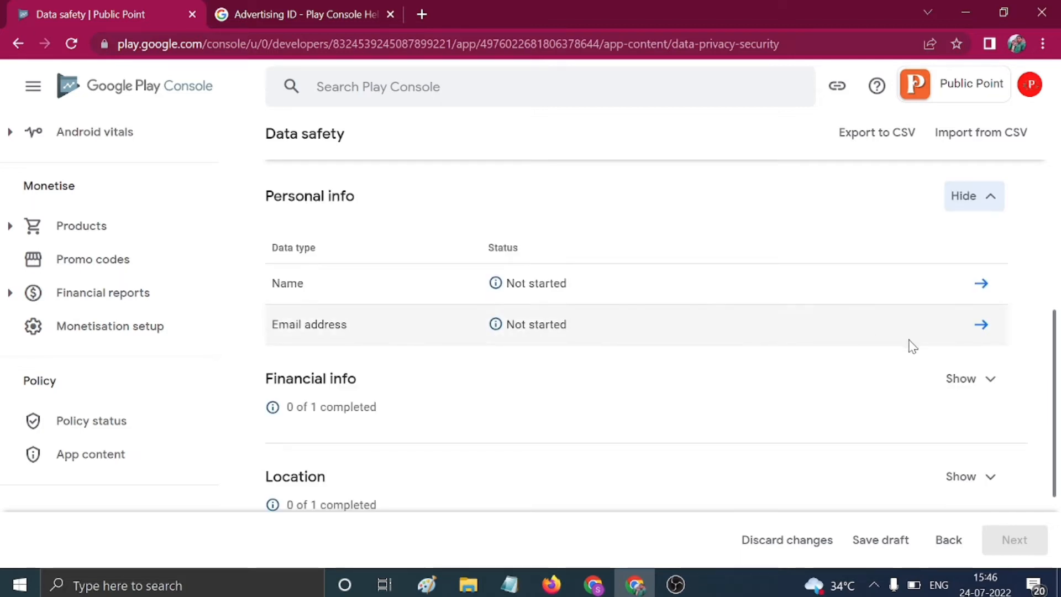
click(985, 380)
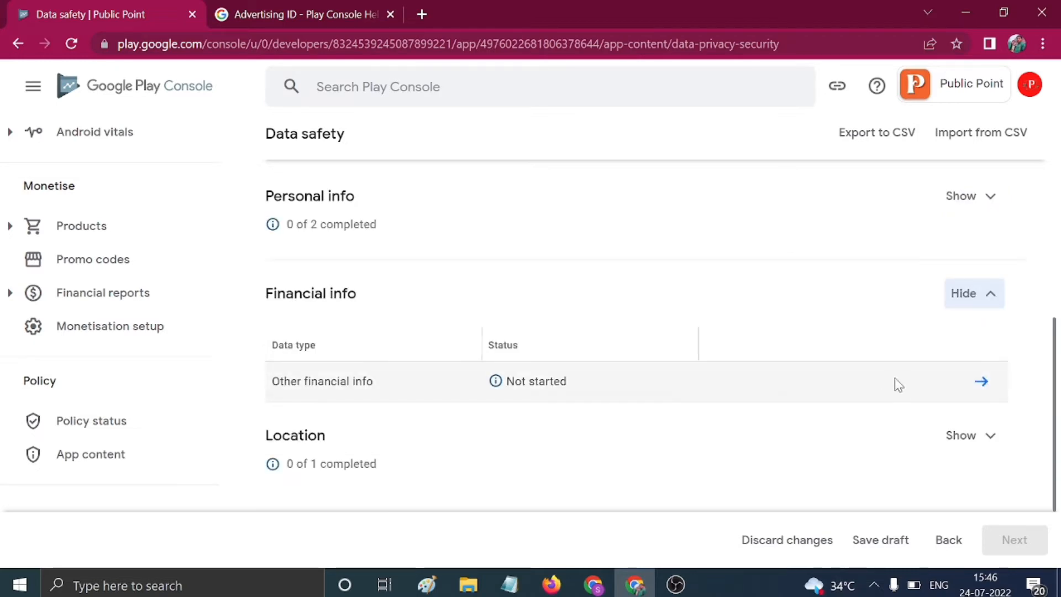
Step: Declare Other financial info as collected, not processed ephemerally, and with data collection required
click(981, 380)
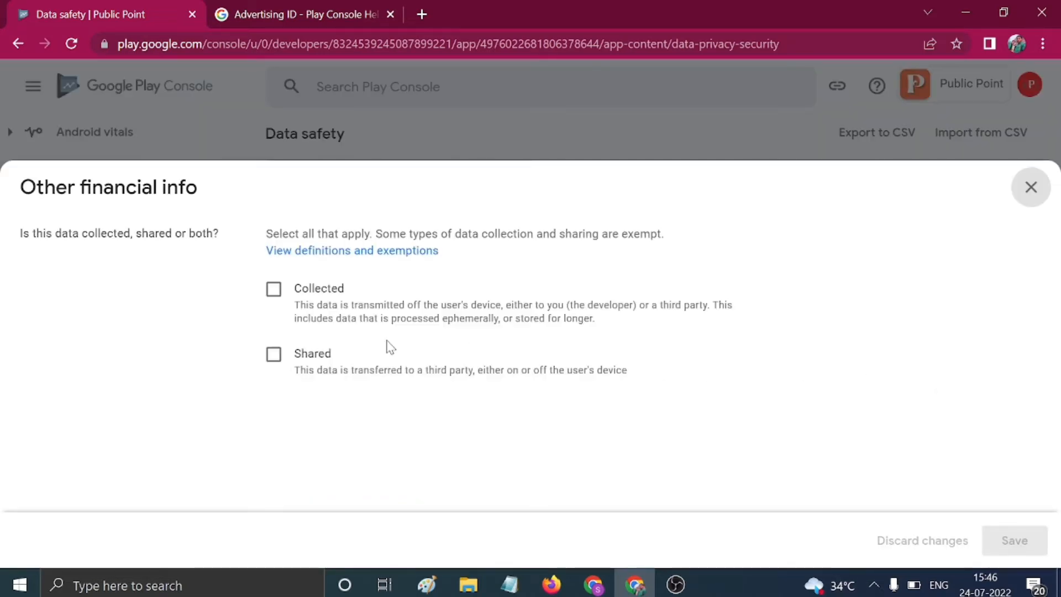
click(274, 288)
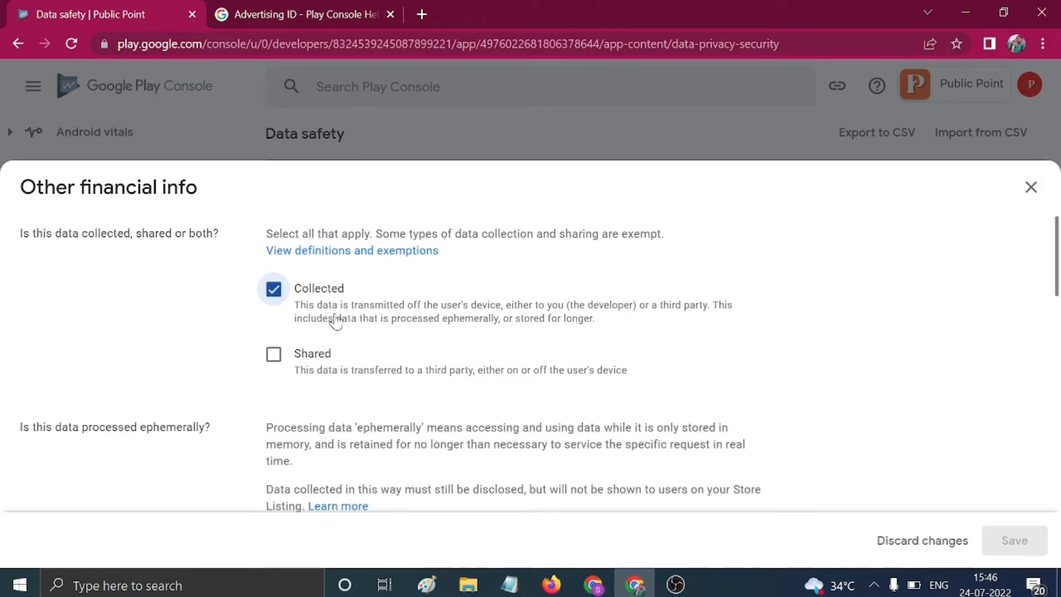
scroll(630, 417, down, 5)
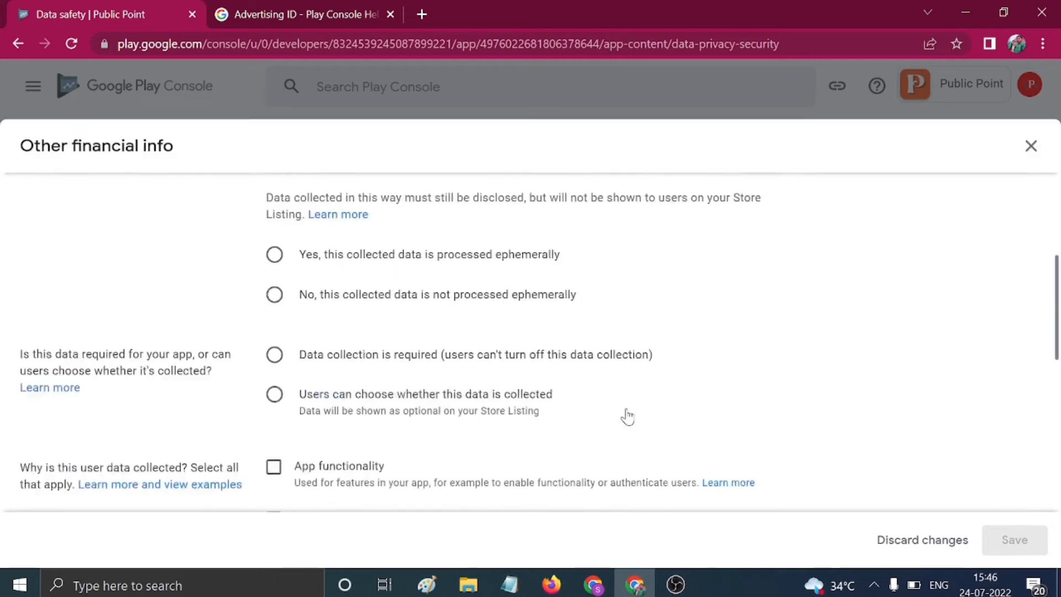
scroll(413, 386, up, 3)
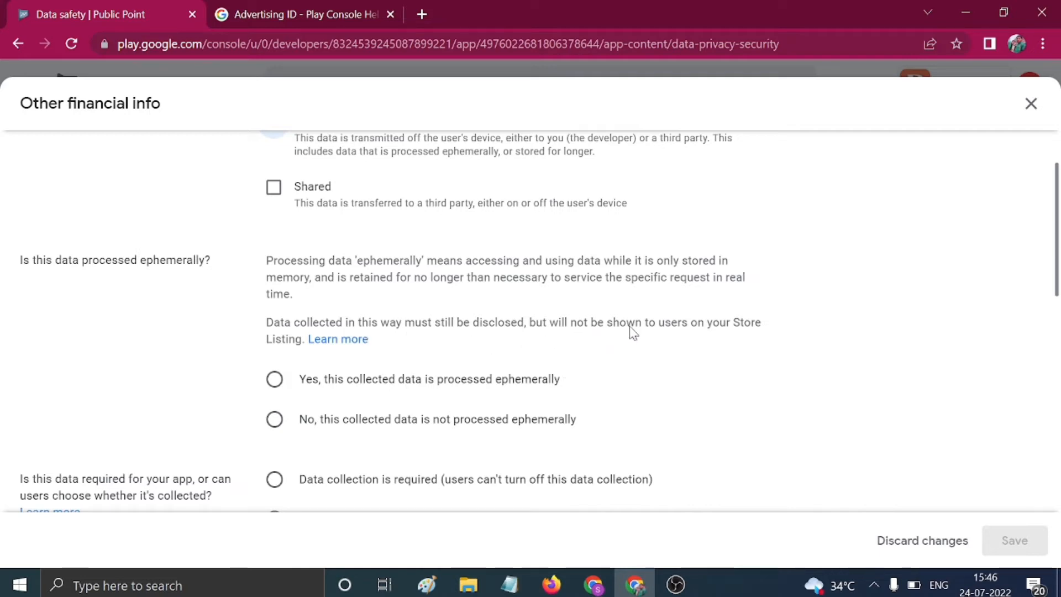
click(287, 419)
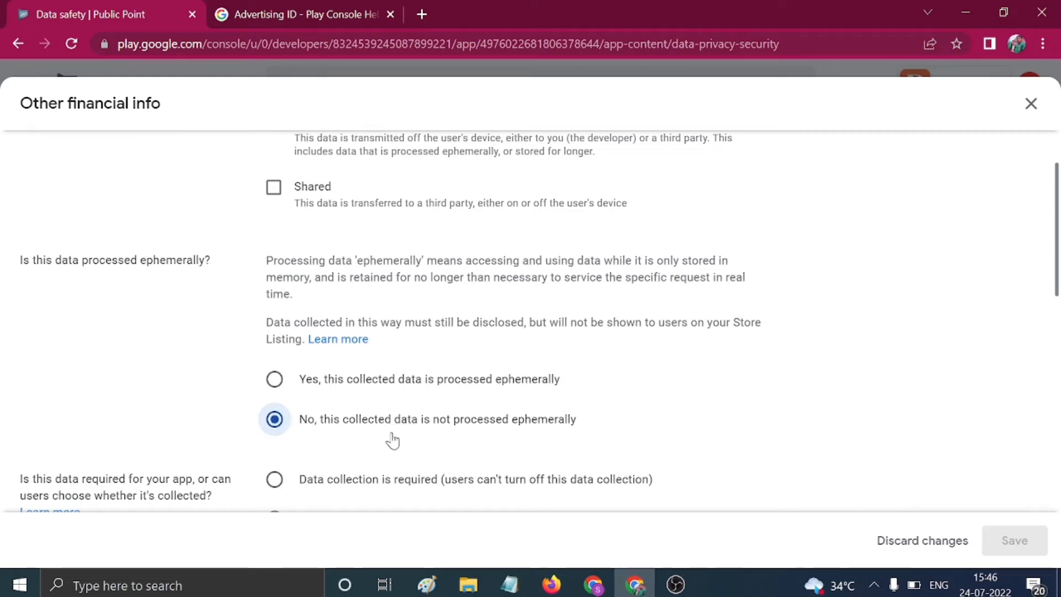
scroll(393, 441, down, 2)
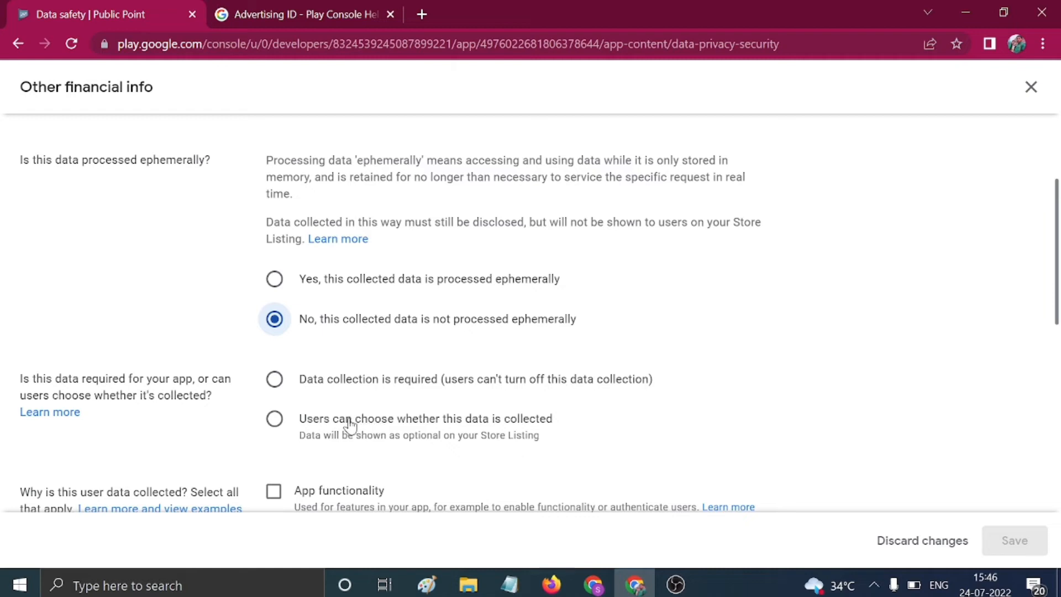
click(274, 389)
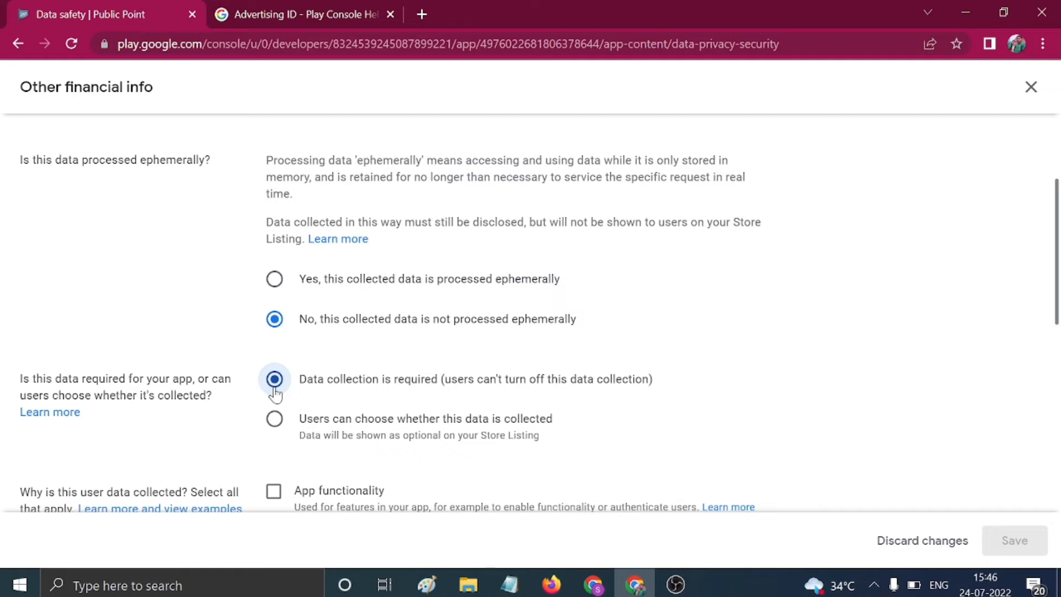
Step: Select Account management and Developer communications as the reasons for collecting Other financial info, and save the answers
scroll(275, 393, down, 5)
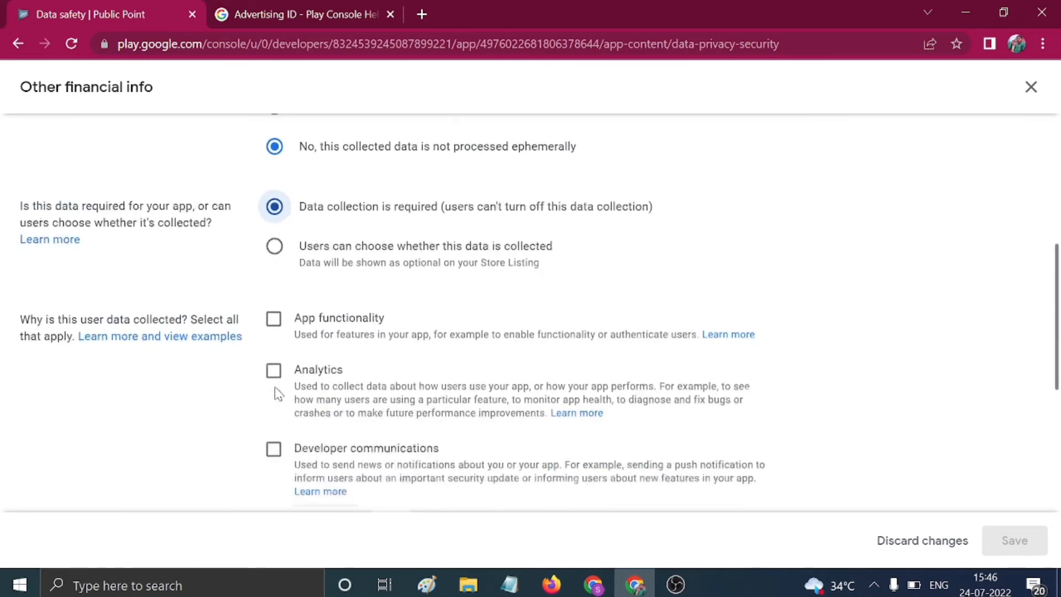
scroll(276, 394, down, 5)
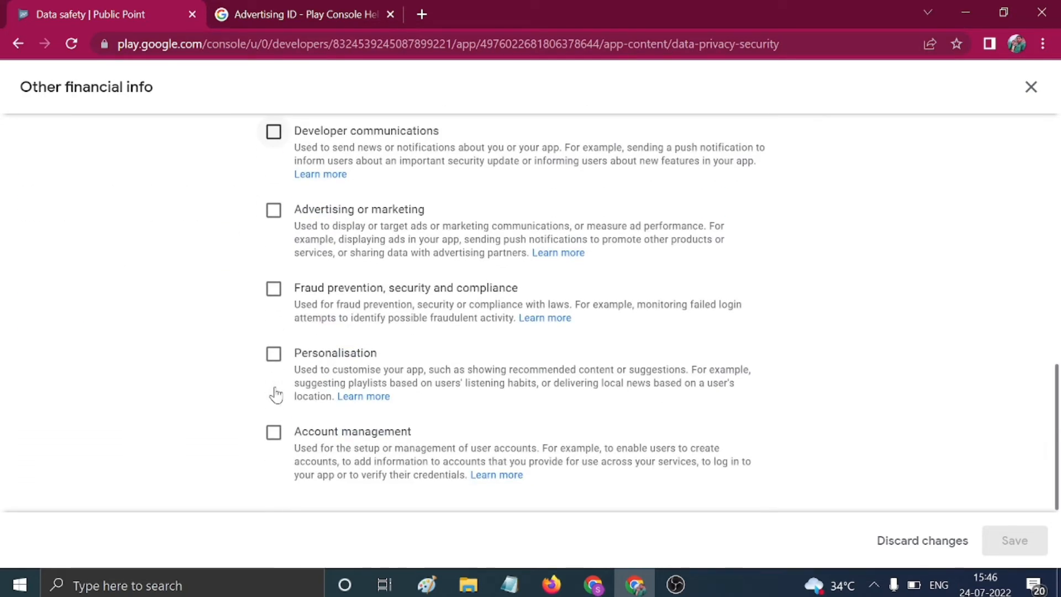
click(274, 432)
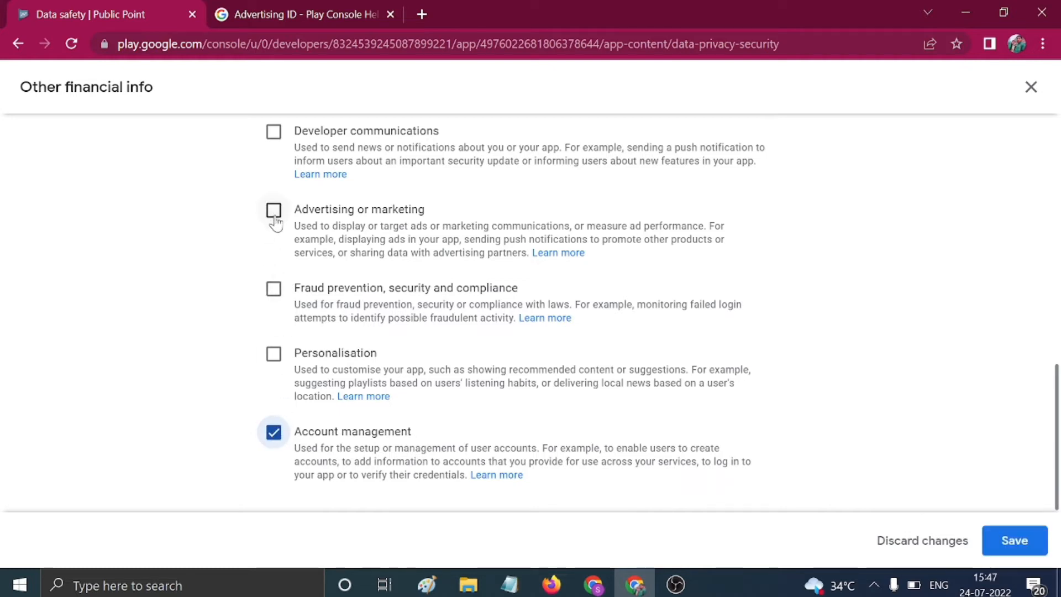
click(274, 133)
scroll(592, 286, up, 5)
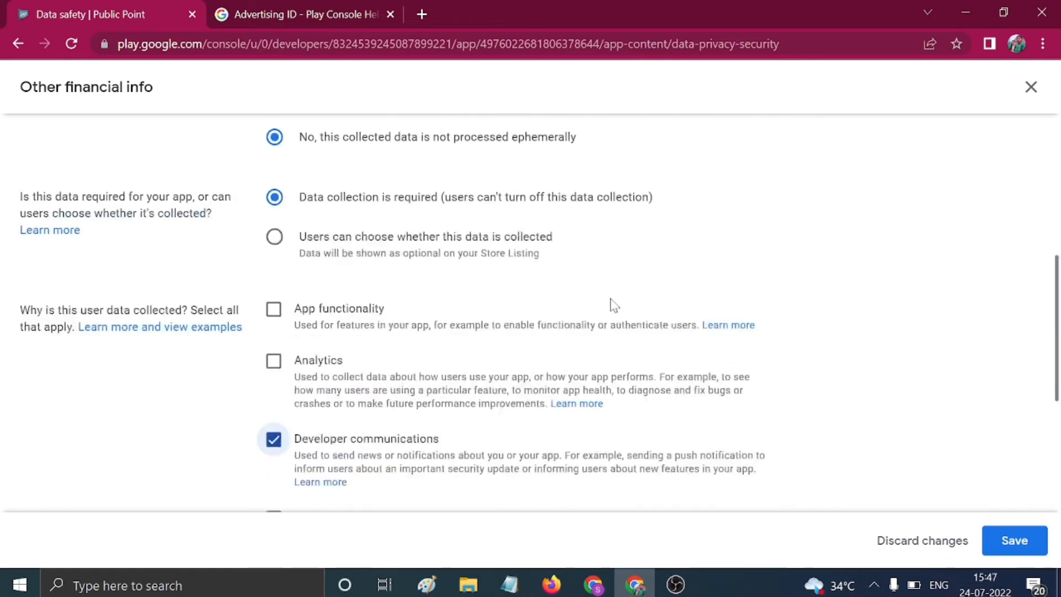
scroll(614, 305, up, 1)
click(1020, 553)
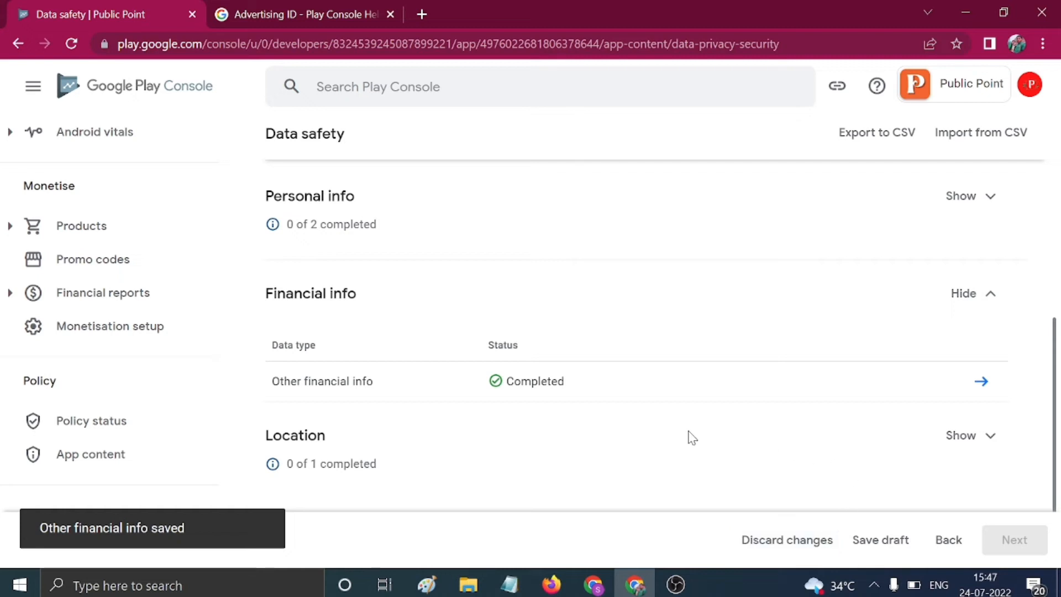
Step: Under Personal info, declare Name as collected, processed ephemerally, and with users able to choose whether it is collected
scroll(694, 431, down, 2)
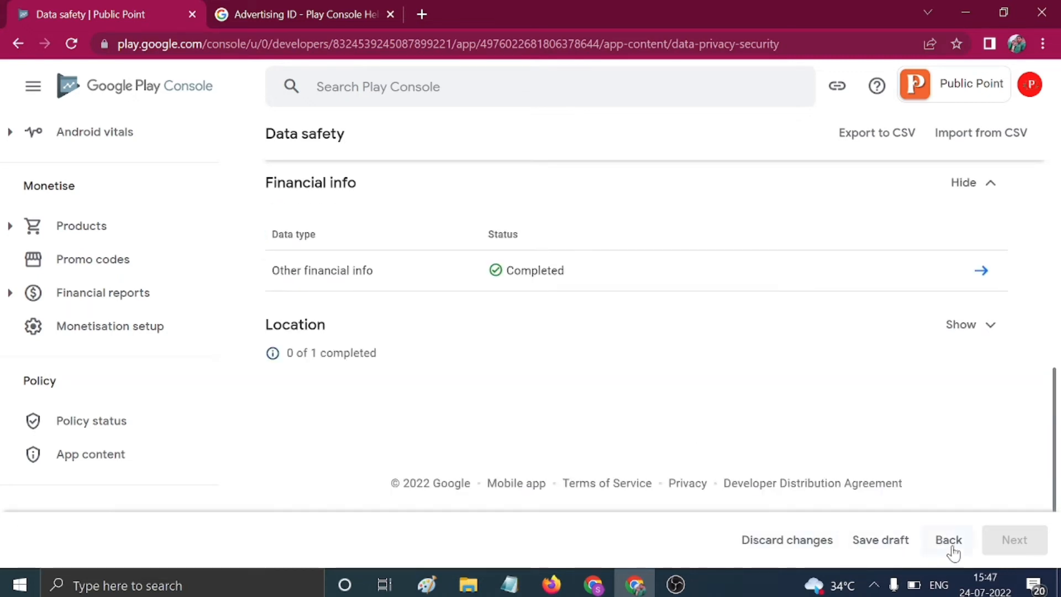
scroll(691, 448, up, 5)
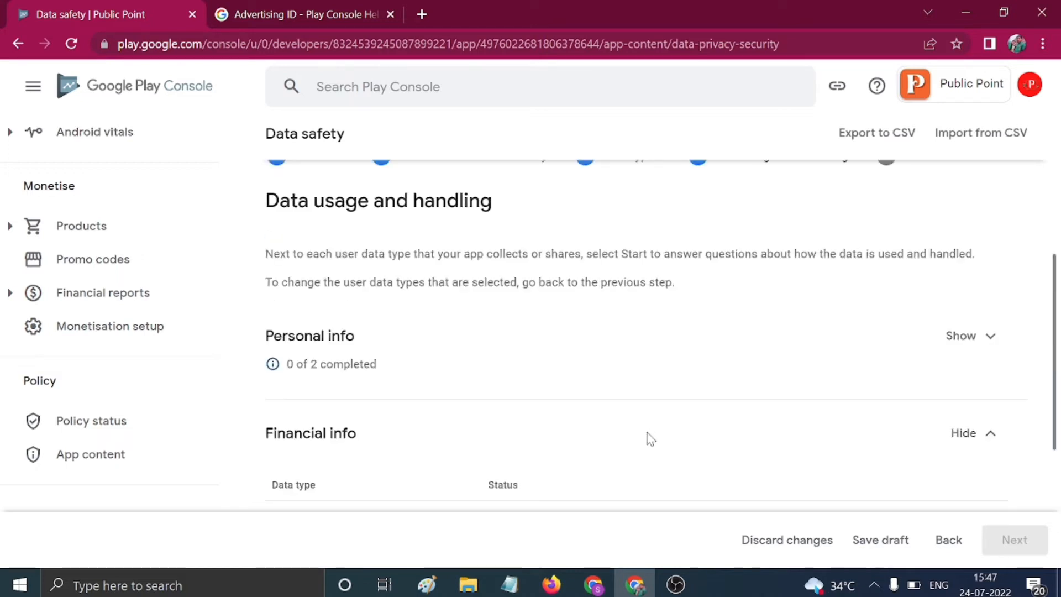
scroll(436, 398, down, 2)
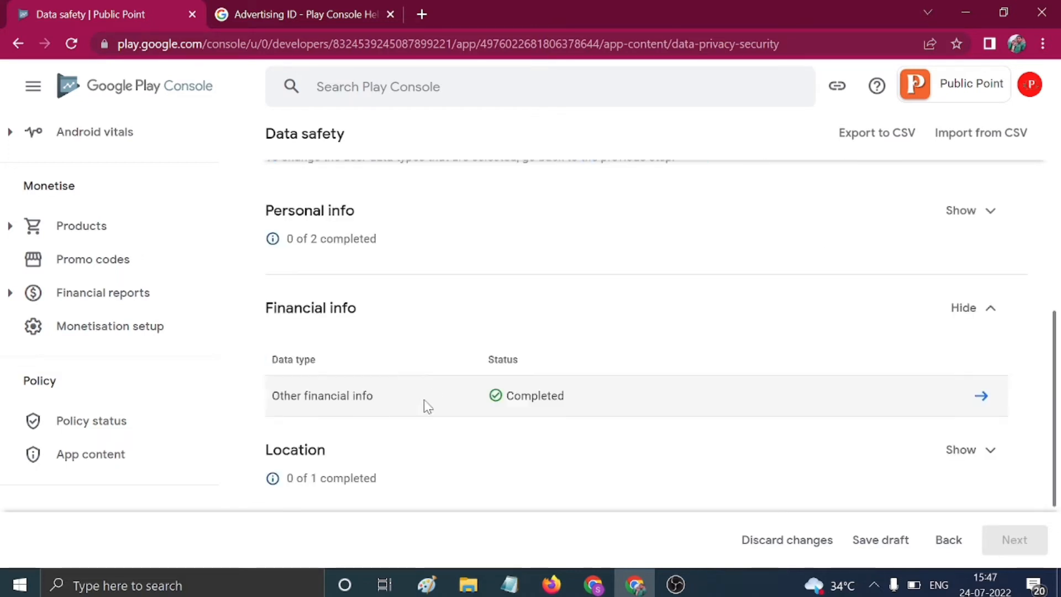
scroll(475, 353, up, 2)
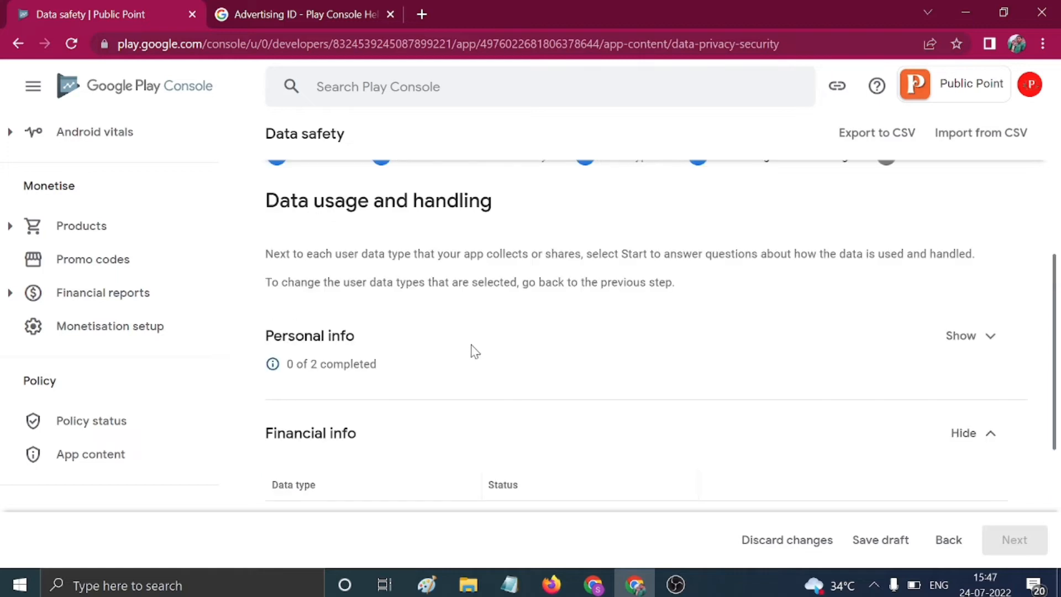
click(978, 336)
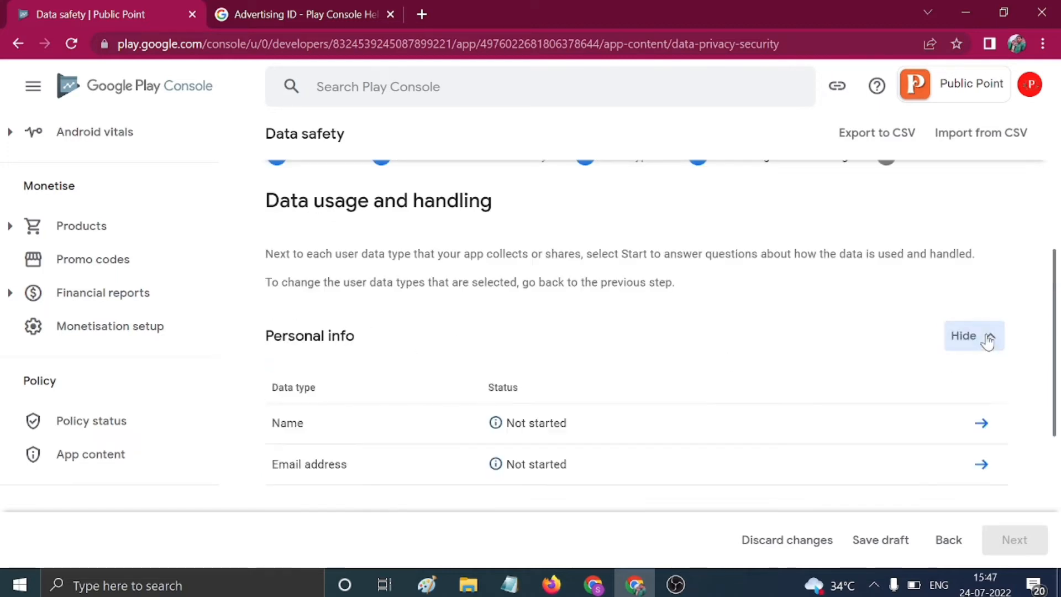
scroll(719, 362, down, 2)
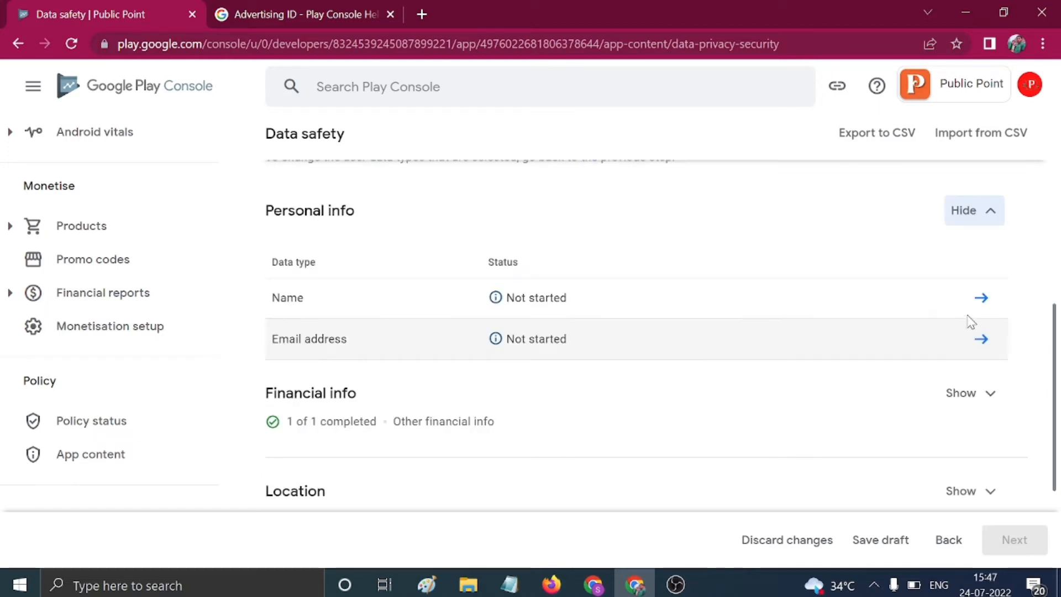
click(982, 300)
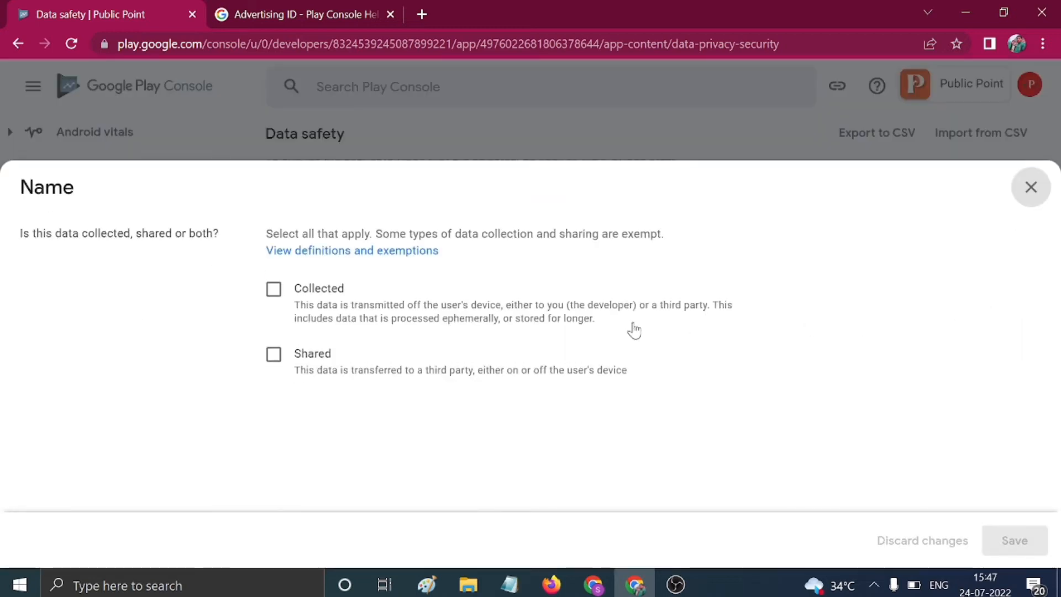
click(273, 288)
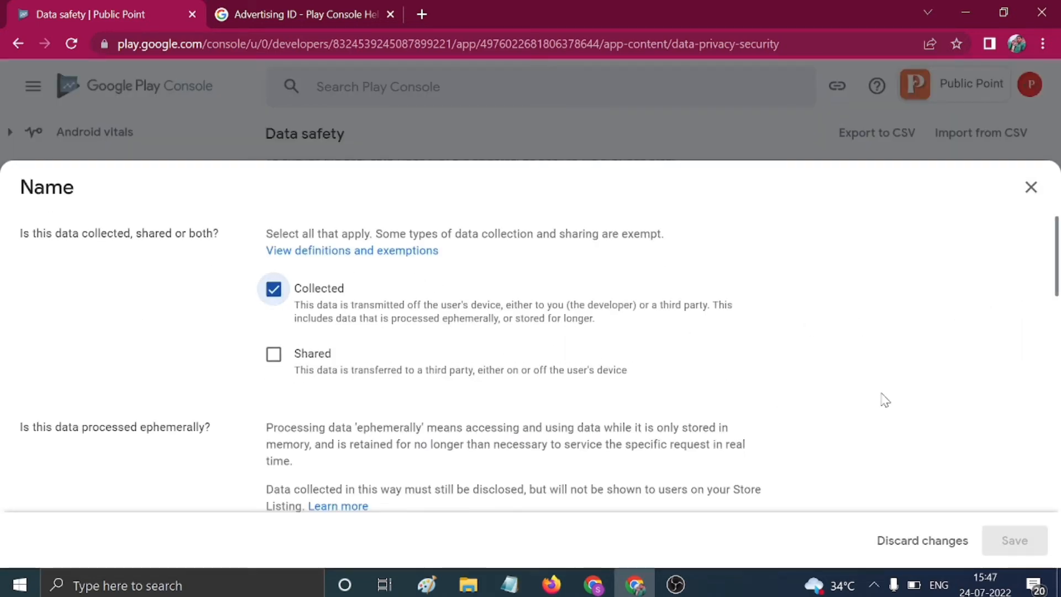
scroll(829, 398, down, 4)
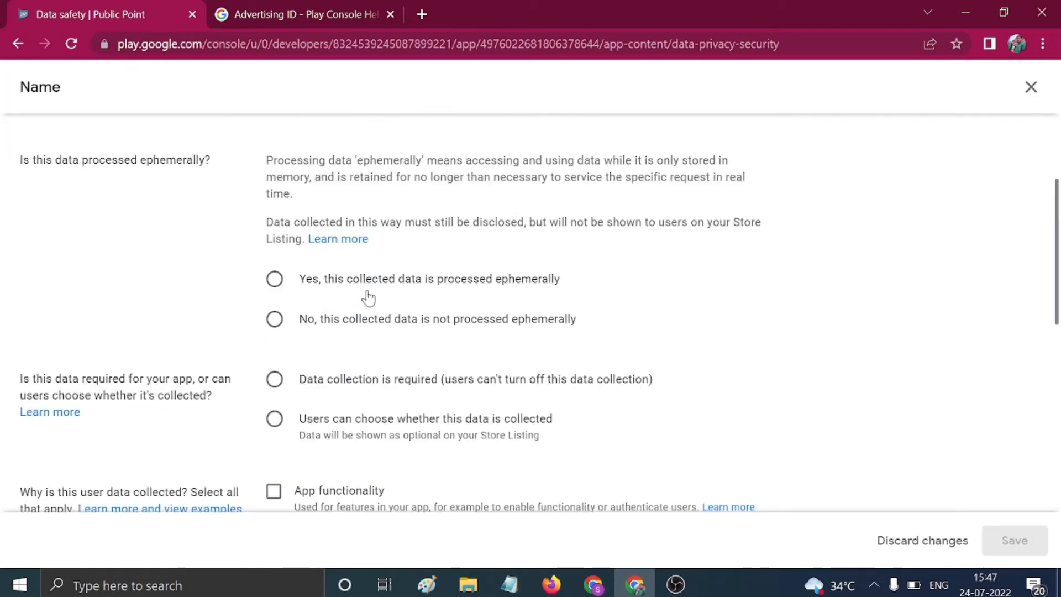
click(275, 279)
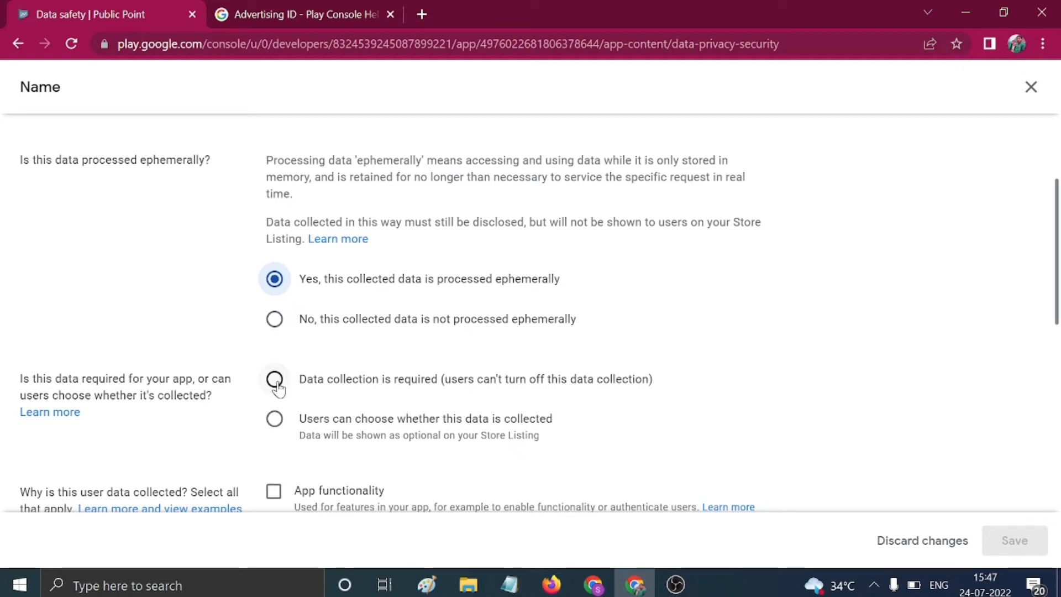
click(279, 417)
Step: Select Account management and Developer communications as the reasons for collecting Name, and save the answers
scroll(354, 409, down, 4)
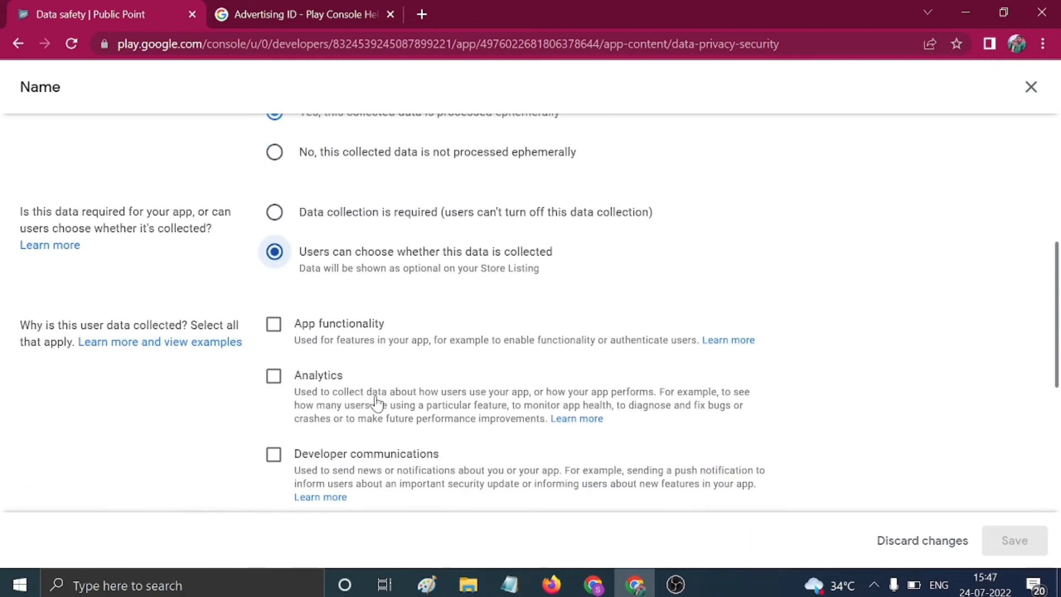
scroll(331, 396, down, 4)
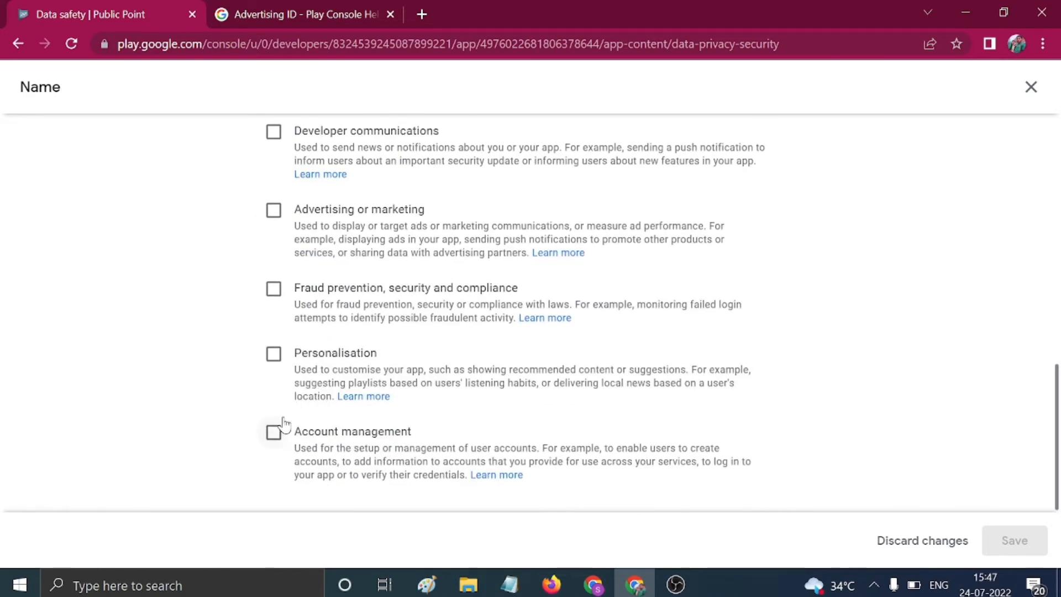
click(274, 433)
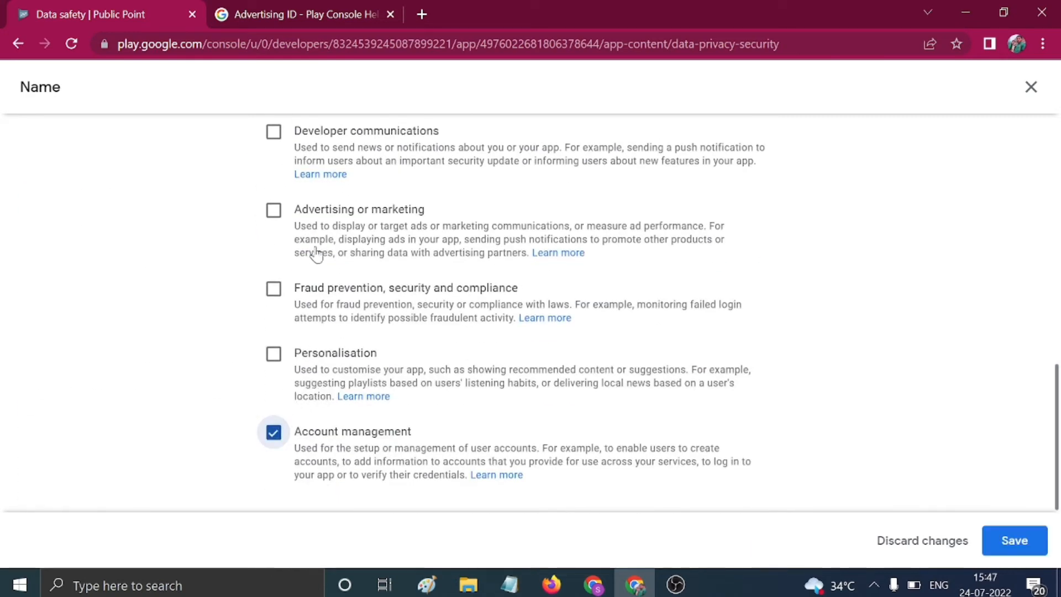
click(278, 146)
click(1016, 541)
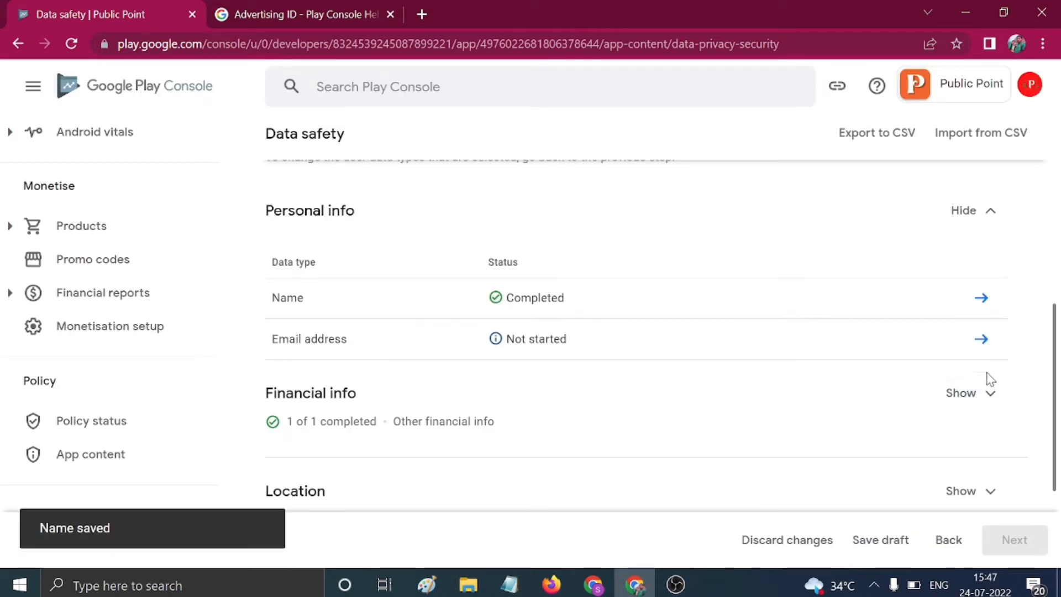
Step: Declare Email address as collected, not processed ephemerally, and with users able to choose whether it is collected
click(979, 341)
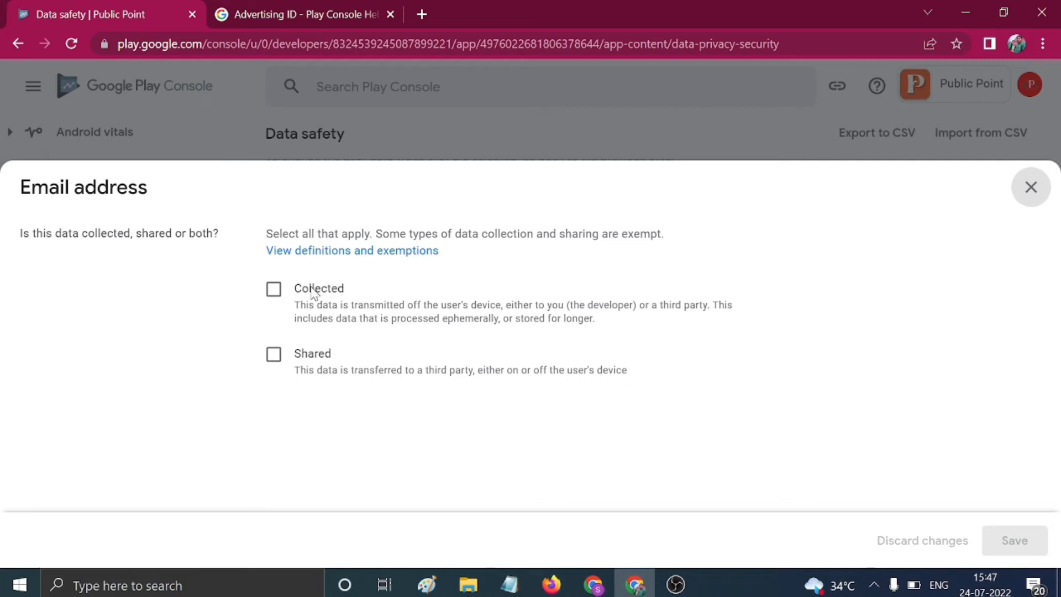
click(274, 289)
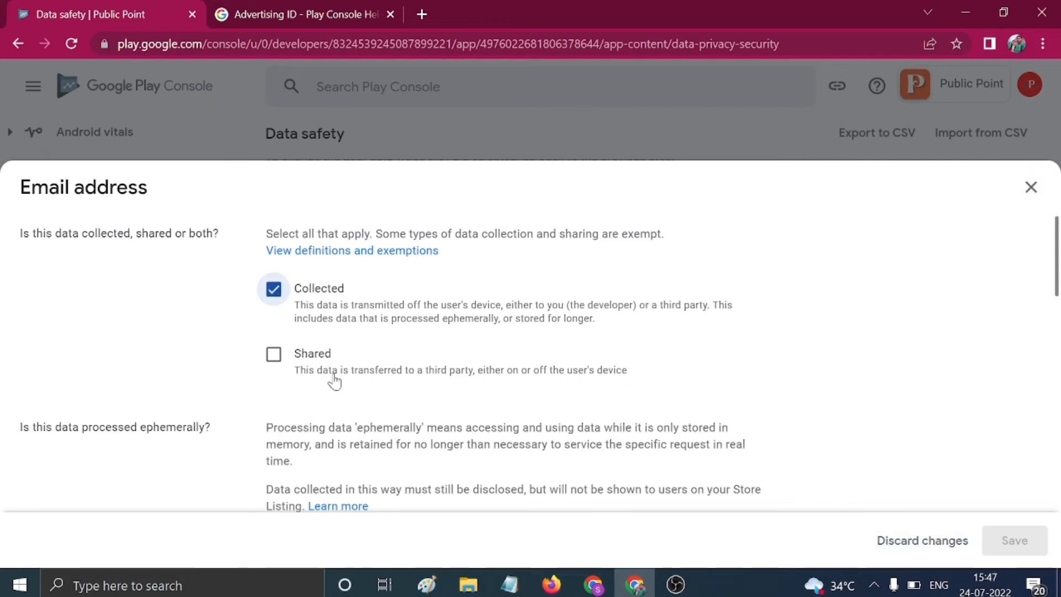
scroll(335, 381, down, 5)
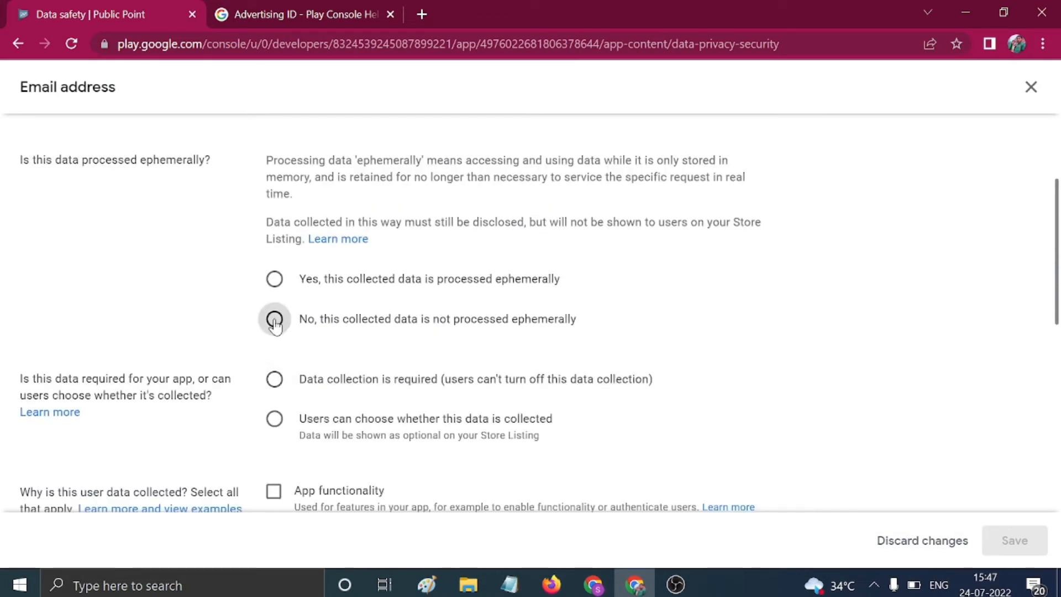
click(275, 321)
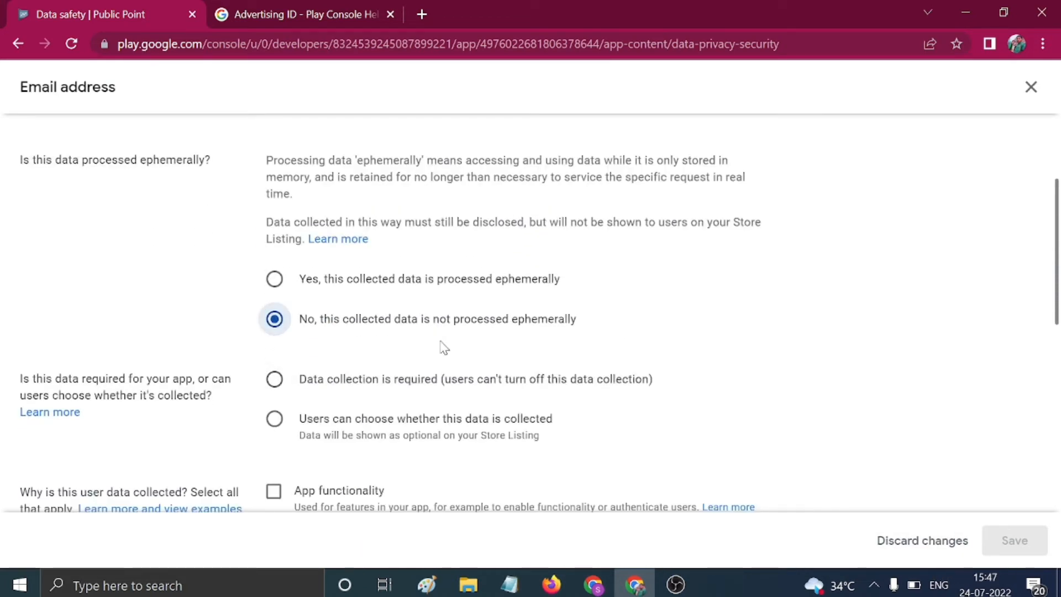
click(282, 425)
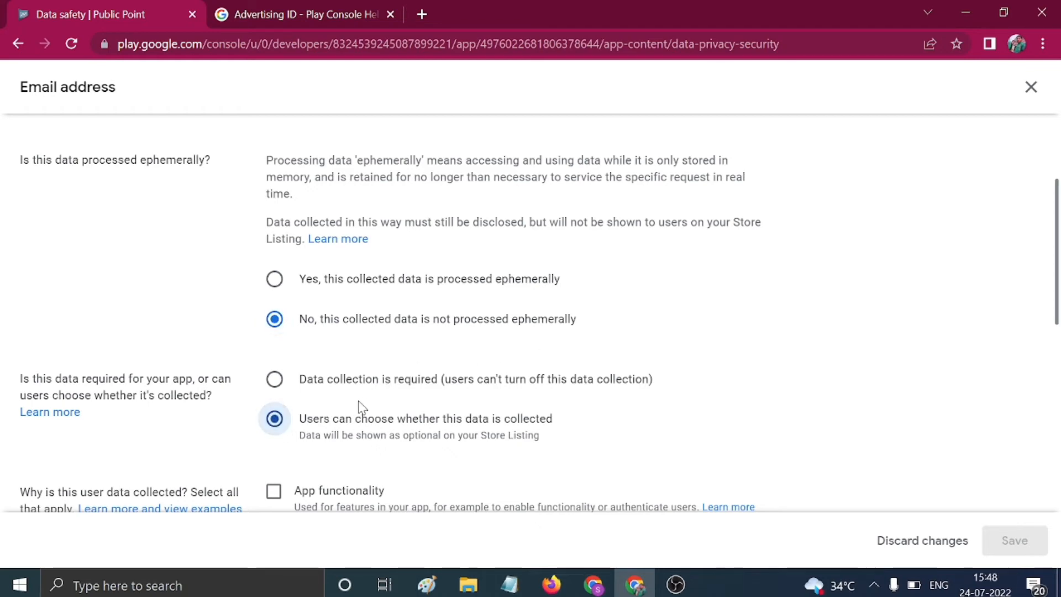
Step: Select Account management and Developer communications as the reasons for collecting Email address, and save the answers
scroll(372, 407, down, 4)
scroll(323, 381, down, 5)
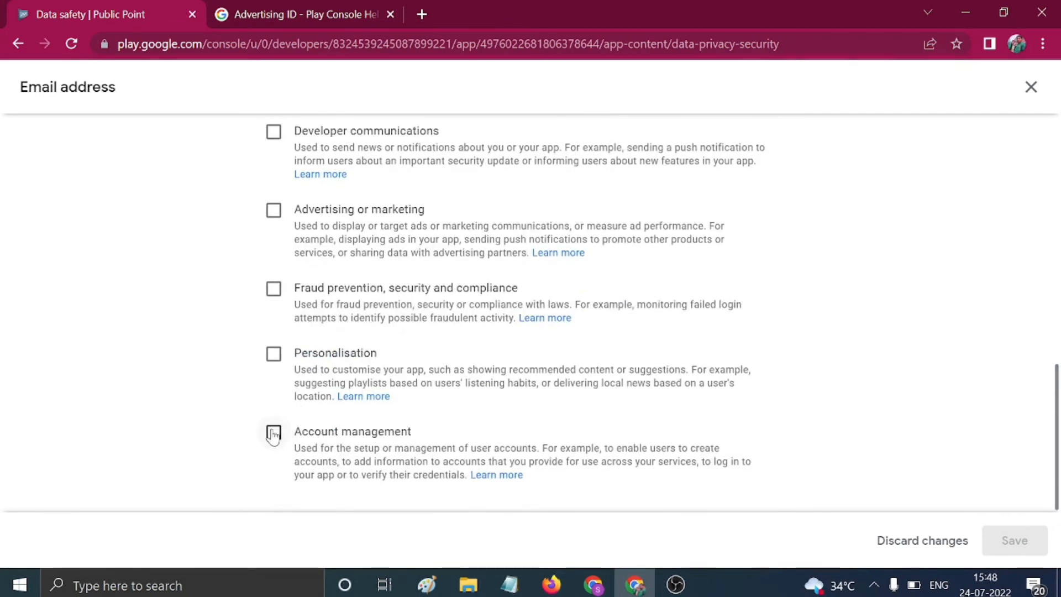
click(273, 431)
click(271, 138)
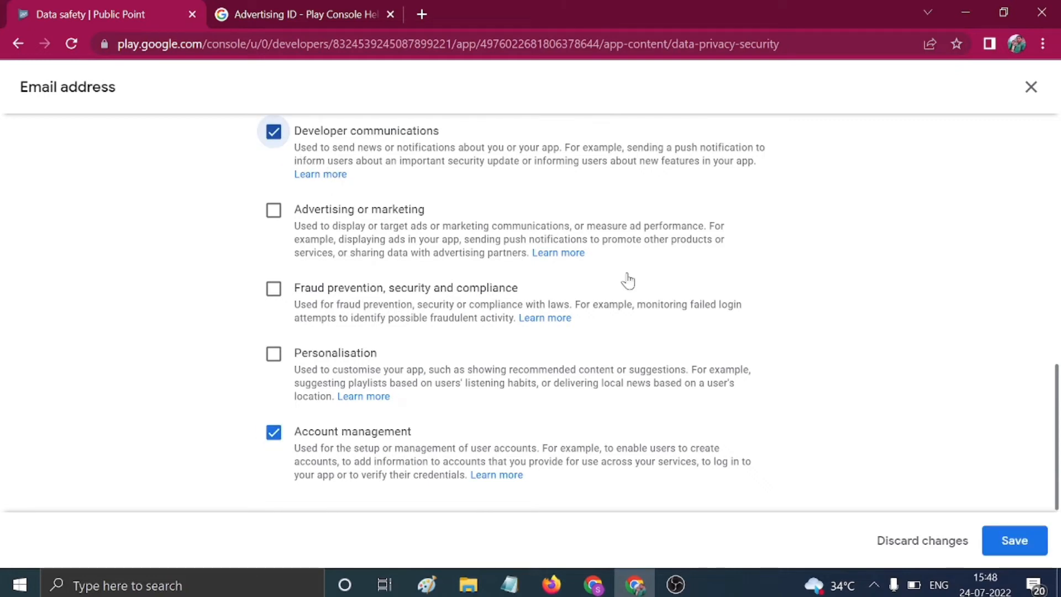
click(1013, 540)
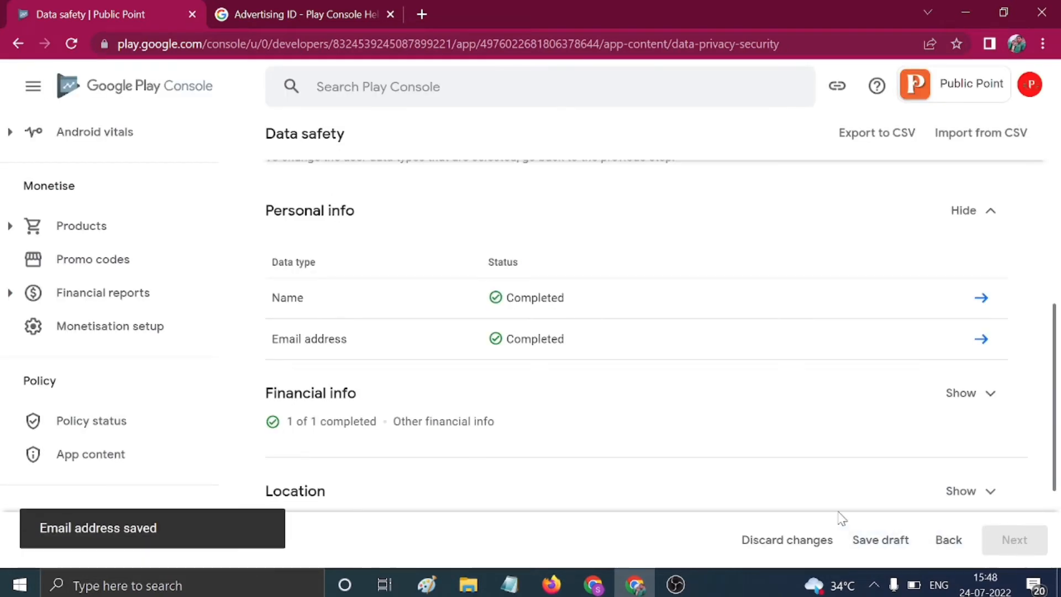
scroll(663, 373, down, 3)
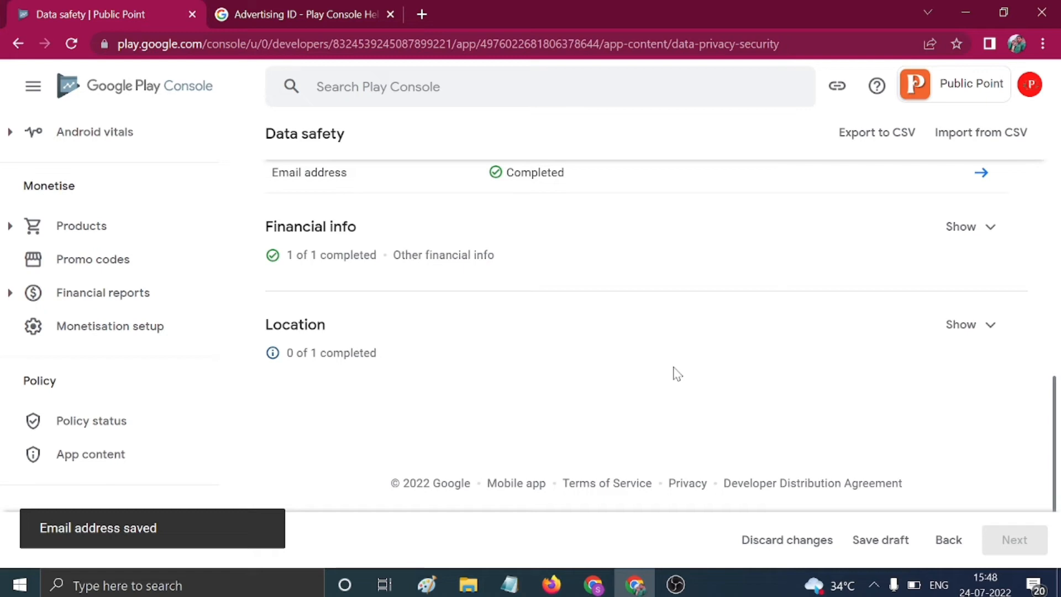
Step: Under Location, declare Approximate location as collected, not processed ephemerally, and with users able to choose whether it is collected
click(985, 328)
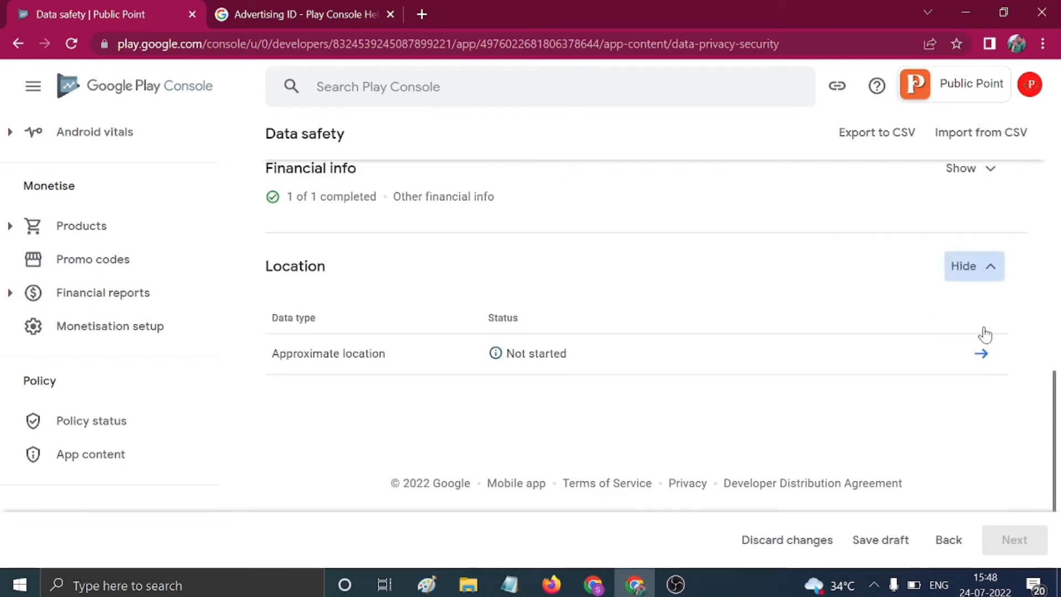
click(989, 357)
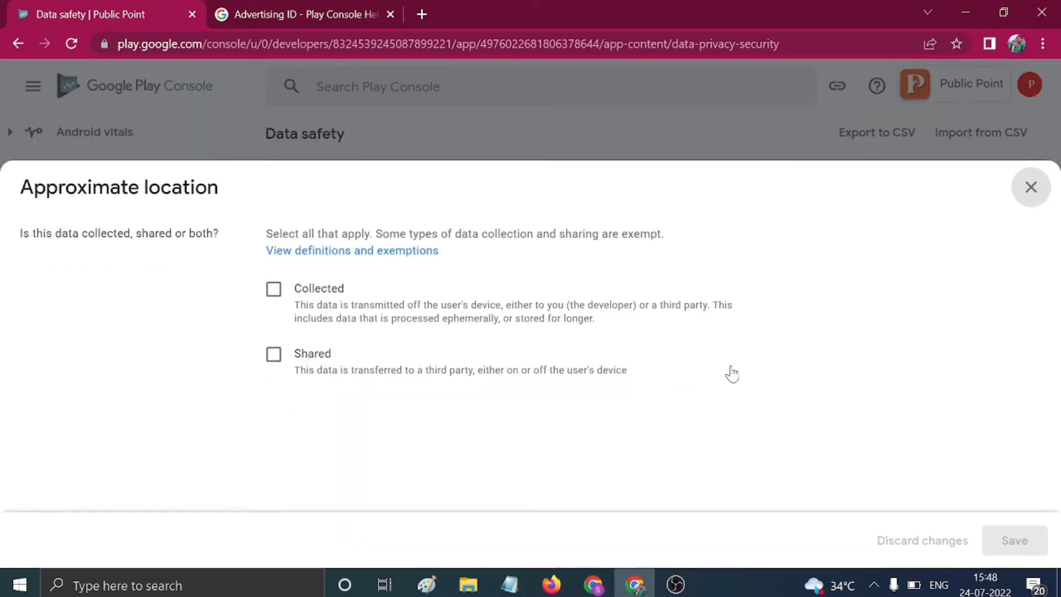
click(274, 289)
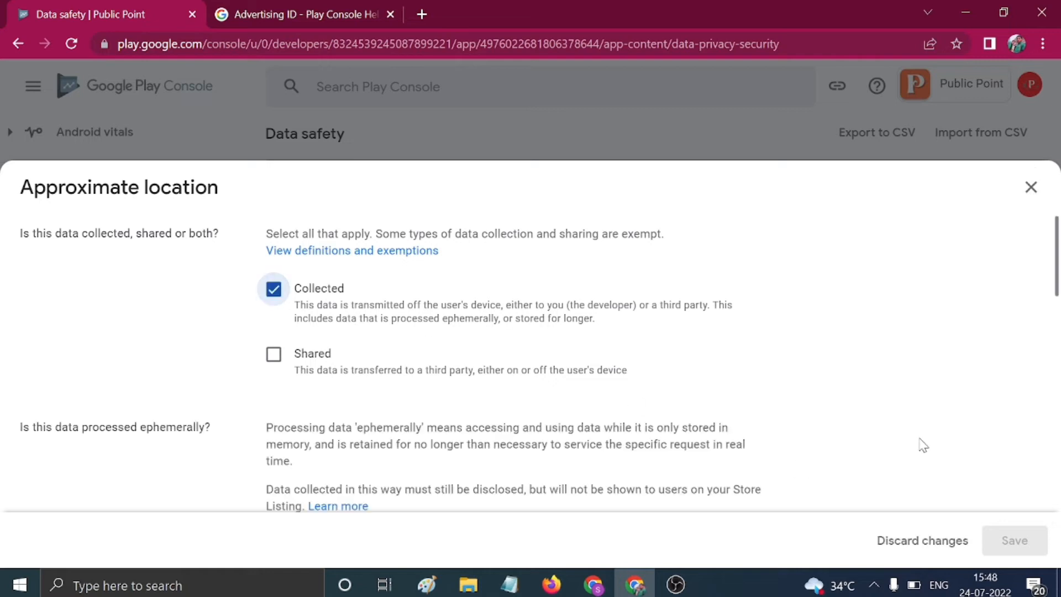
scroll(891, 455, down, 5)
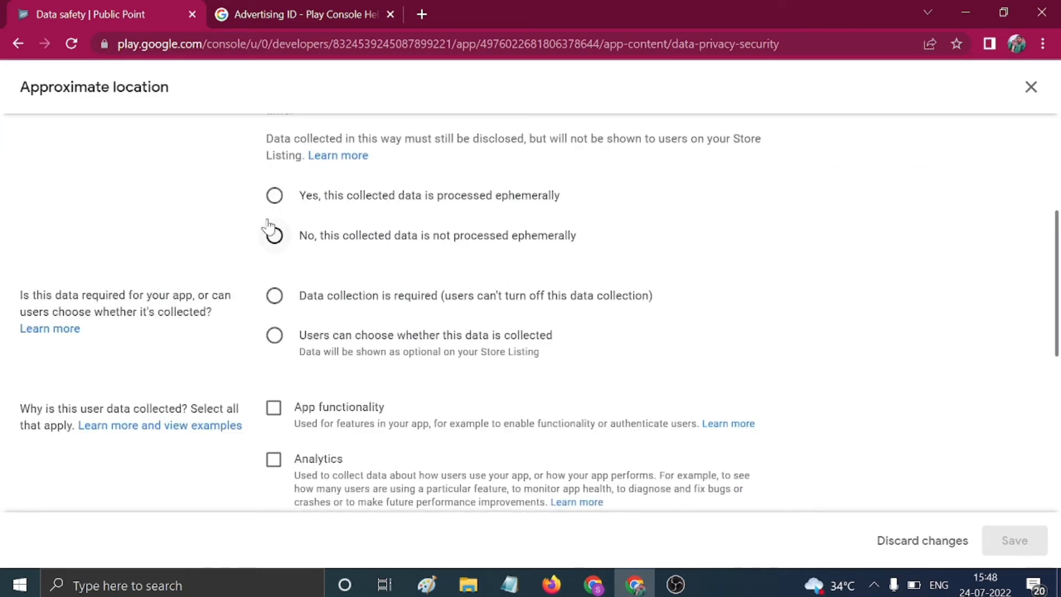
click(273, 237)
click(275, 335)
Step: Select Developer communications and Account management as the reasons for collecting Approximate location, and save the answers
scroll(276, 379, down, 5)
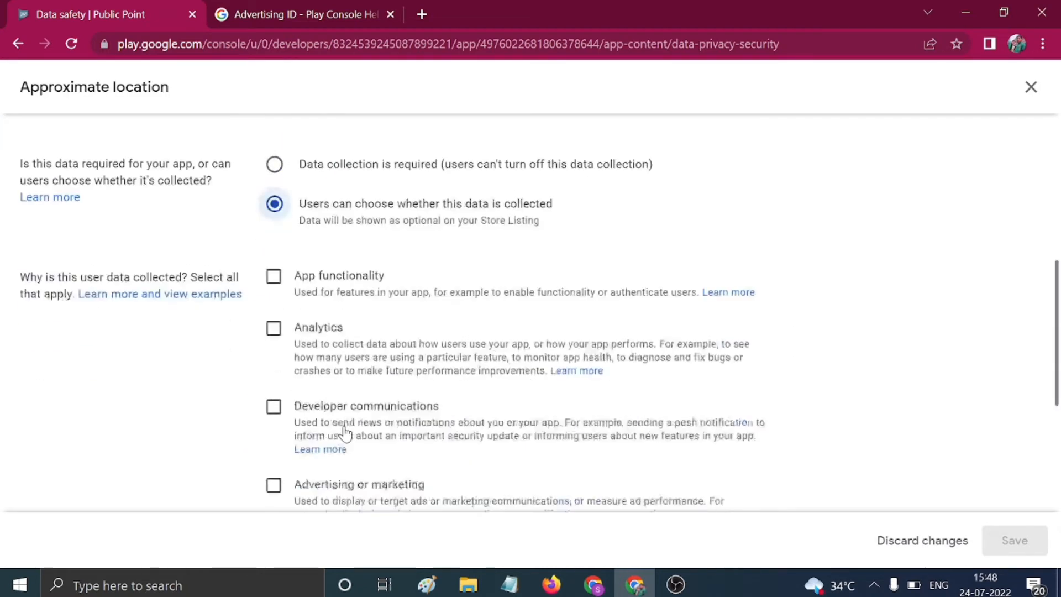
click(273, 288)
scroll(376, 334, down, 3)
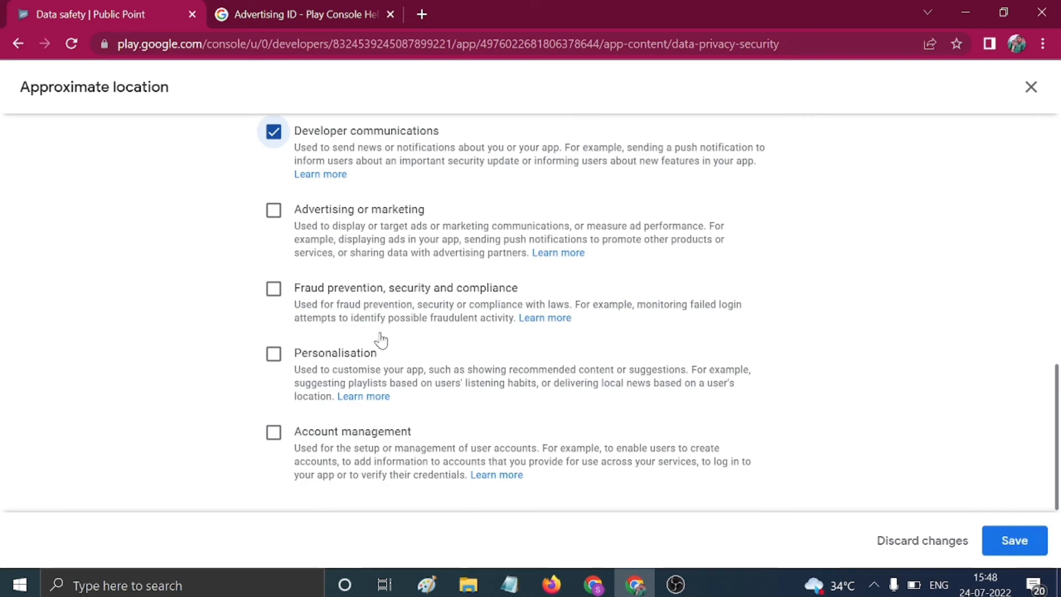
click(266, 442)
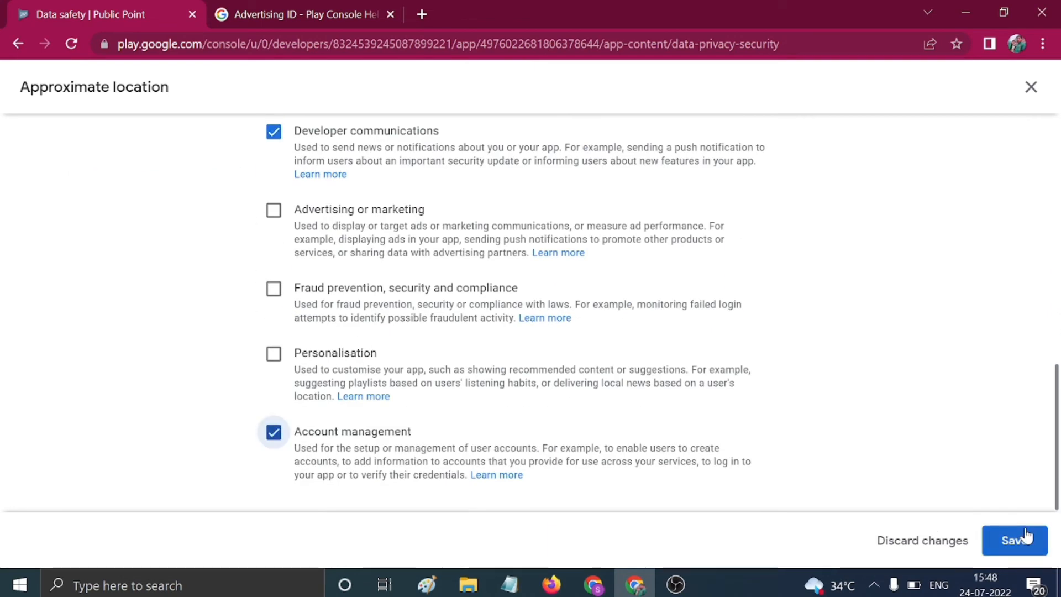
click(1022, 540)
Step: Continue to the Store Listing preview and submit the Data safety form
click(1015, 541)
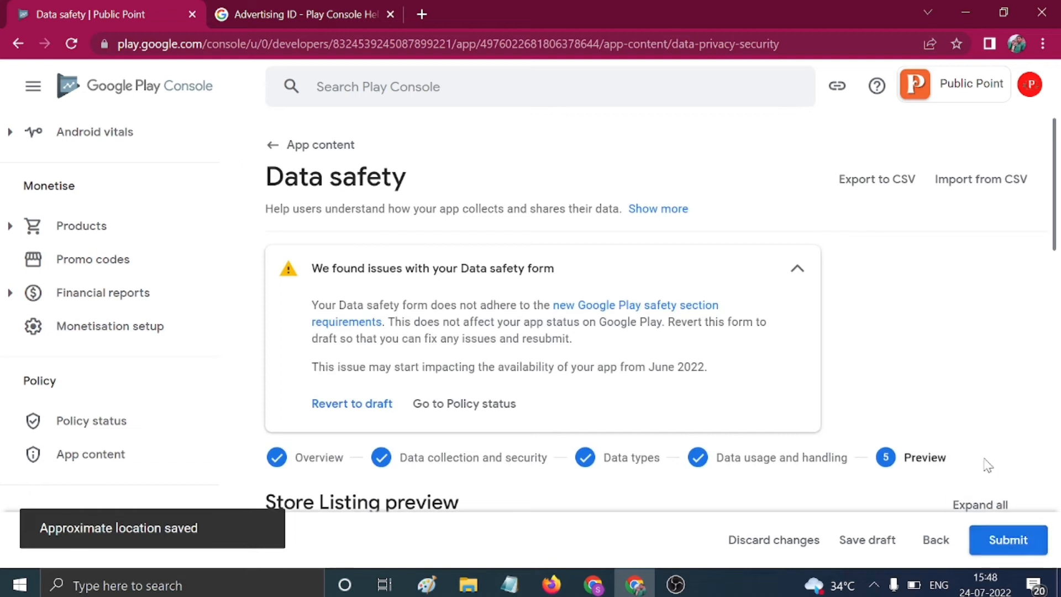
scroll(984, 442, down, 2)
click(1026, 539)
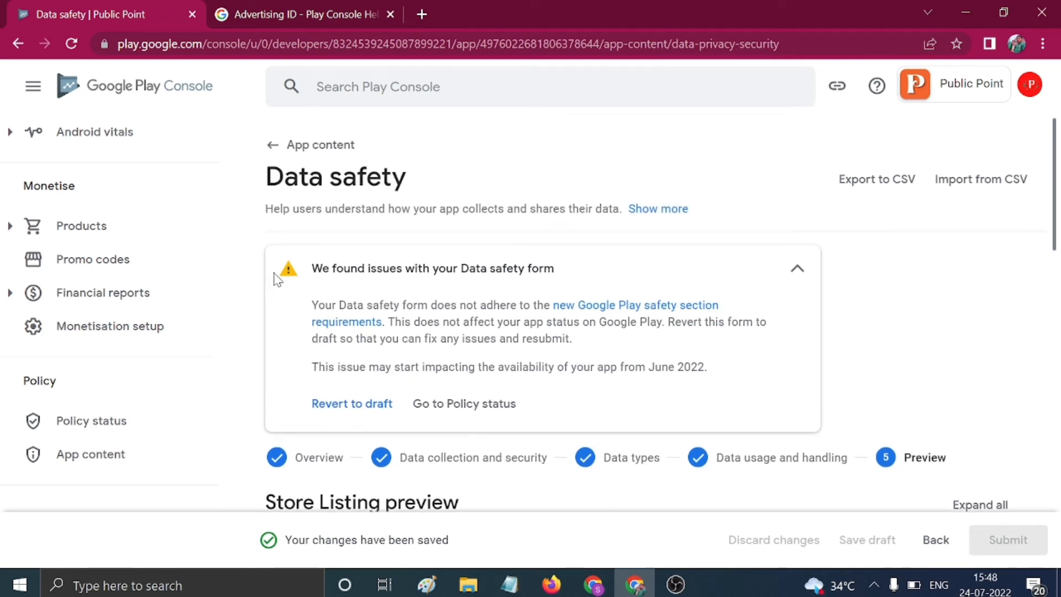
Step: Return to App content, reload the page, and reopen the Data safety form at its Overview
click(105, 462)
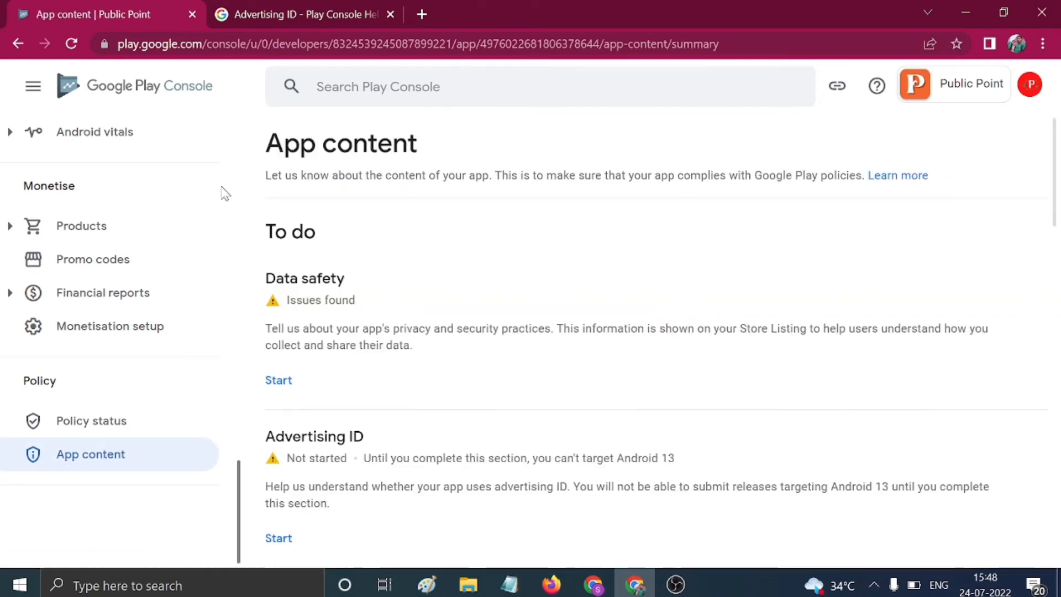
click(72, 44)
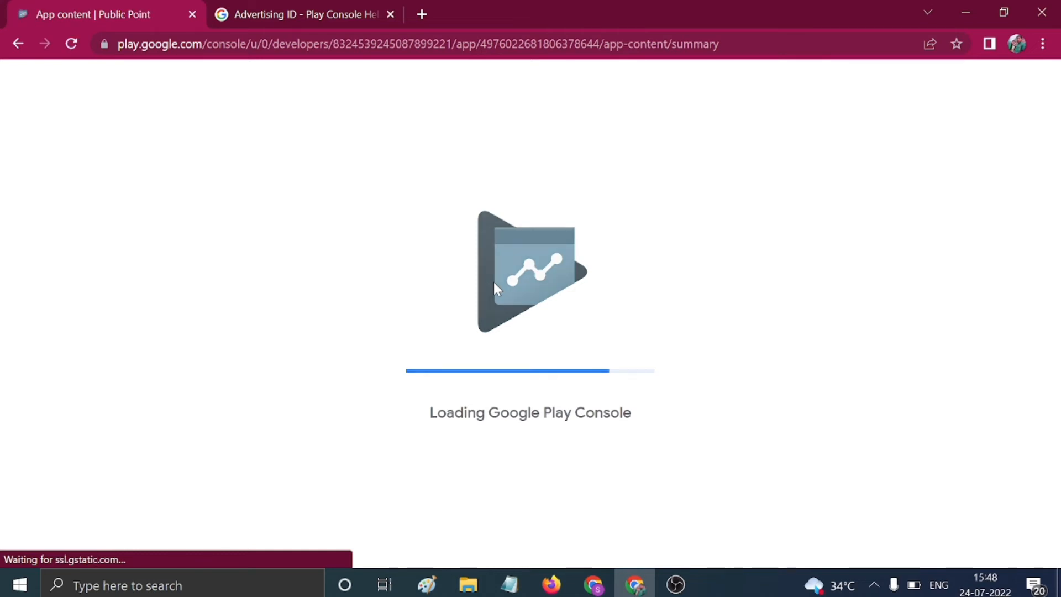
click(279, 386)
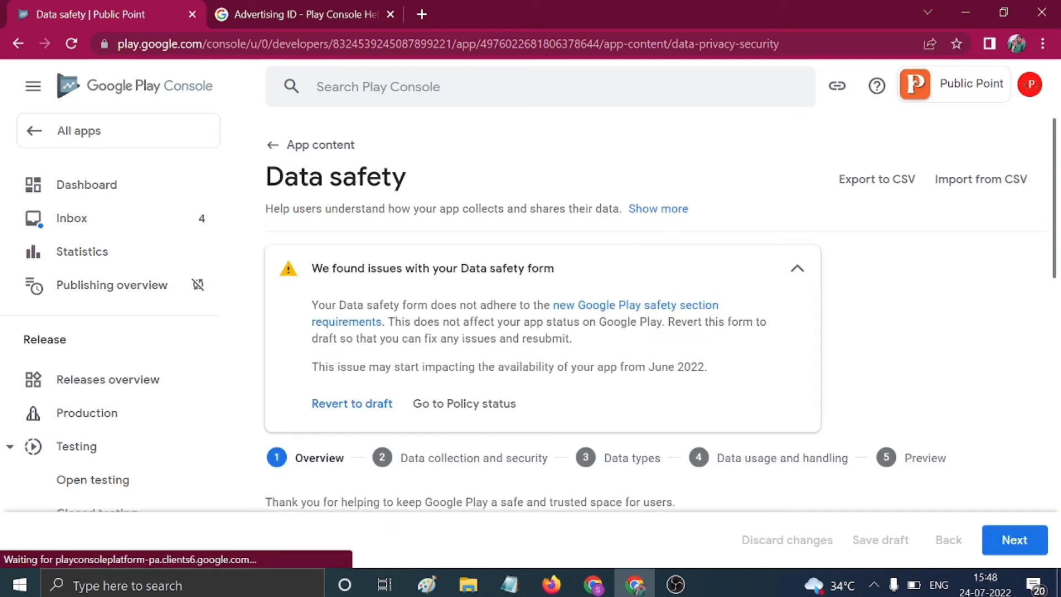
scroll(635, 364, down, 5)
scroll(770, 389, down, 5)
scroll(848, 414, down, 5)
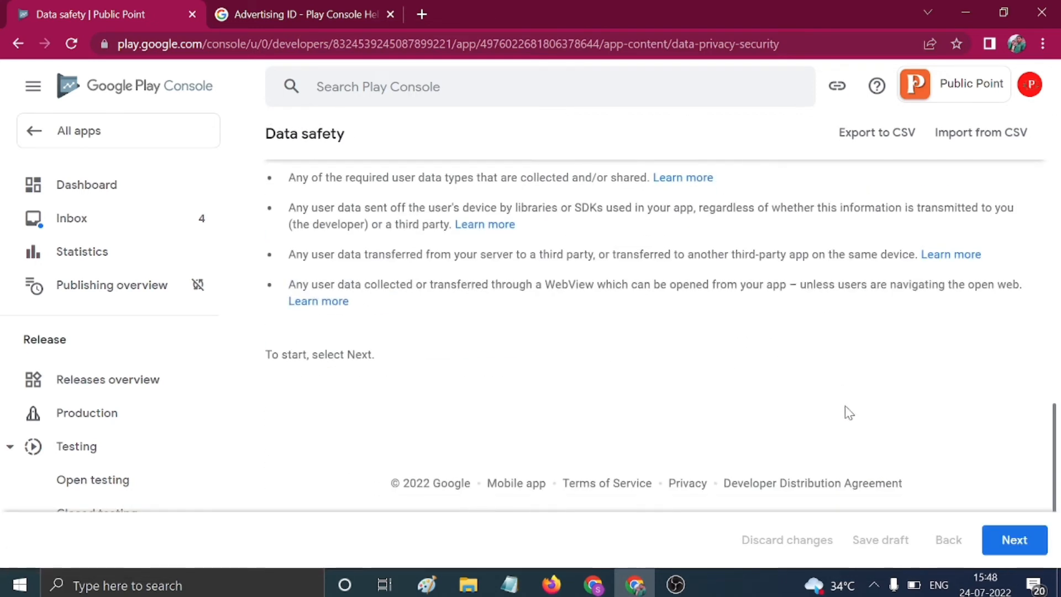
Step: Review the Data collection and security answers and the data types selected in the Data safety form
click(1016, 540)
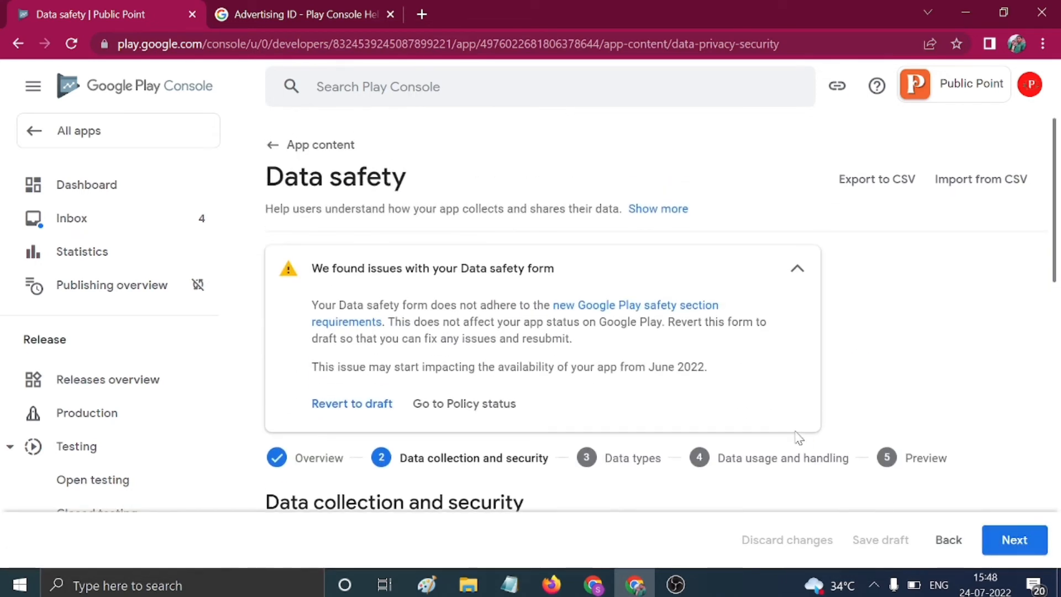
scroll(797, 437, down, 5)
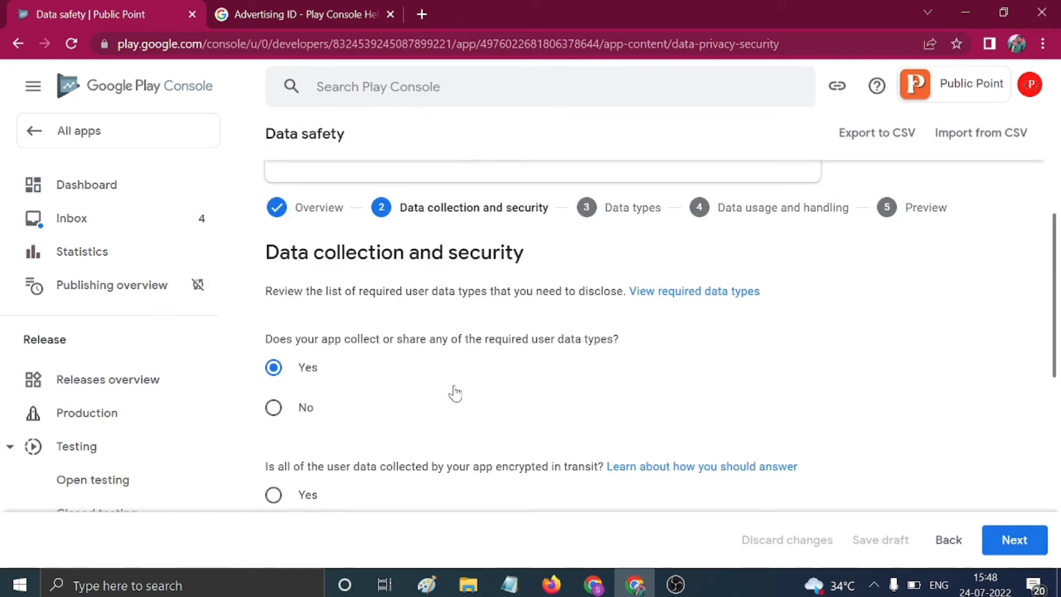
scroll(453, 393, down, 5)
scroll(368, 406, down, 5)
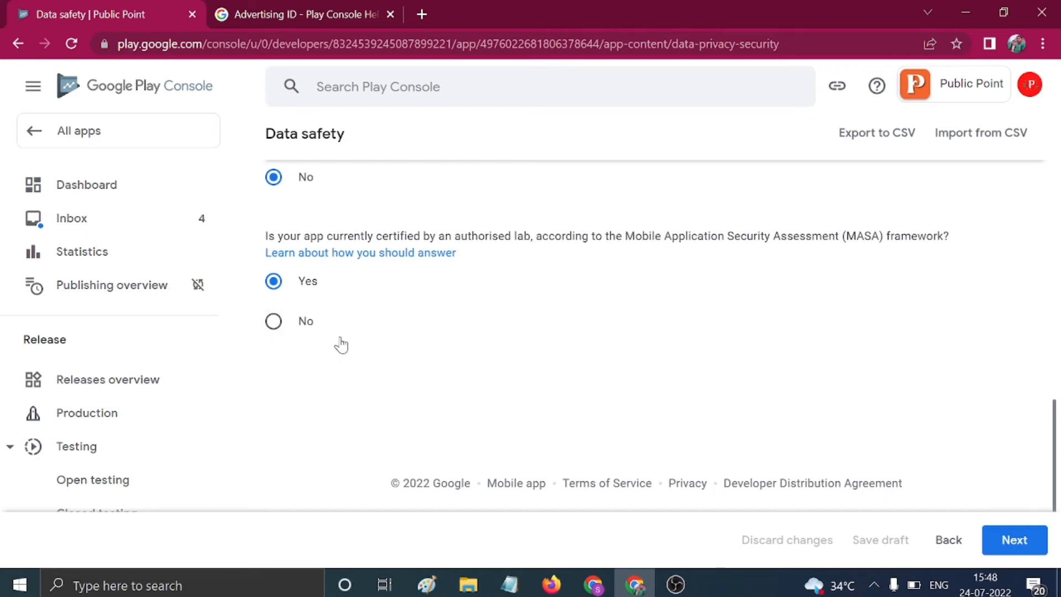
scroll(343, 345, up, 10)
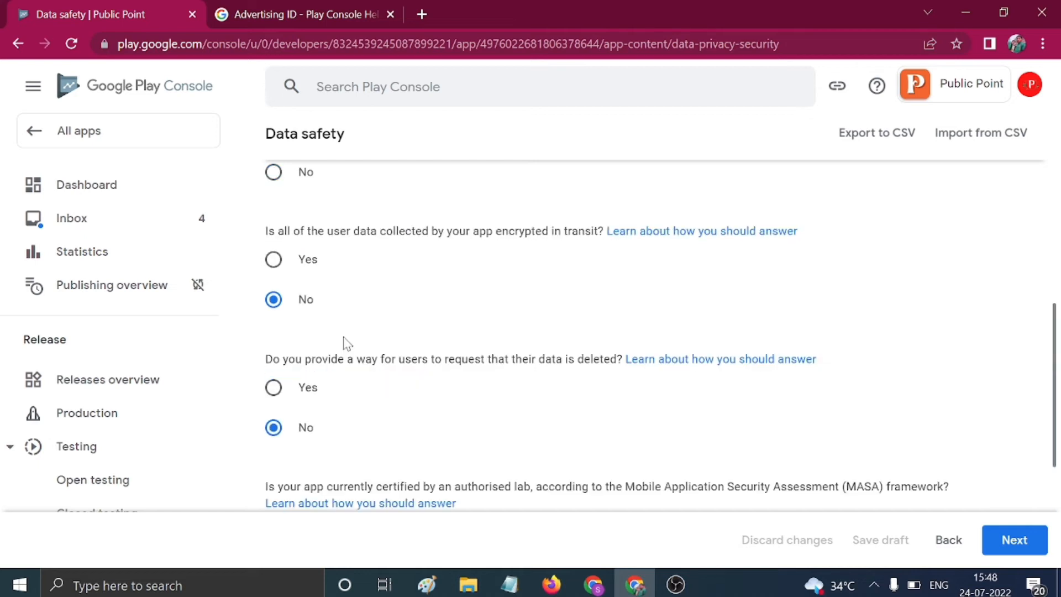
click(1021, 543)
scroll(656, 396, down, 10)
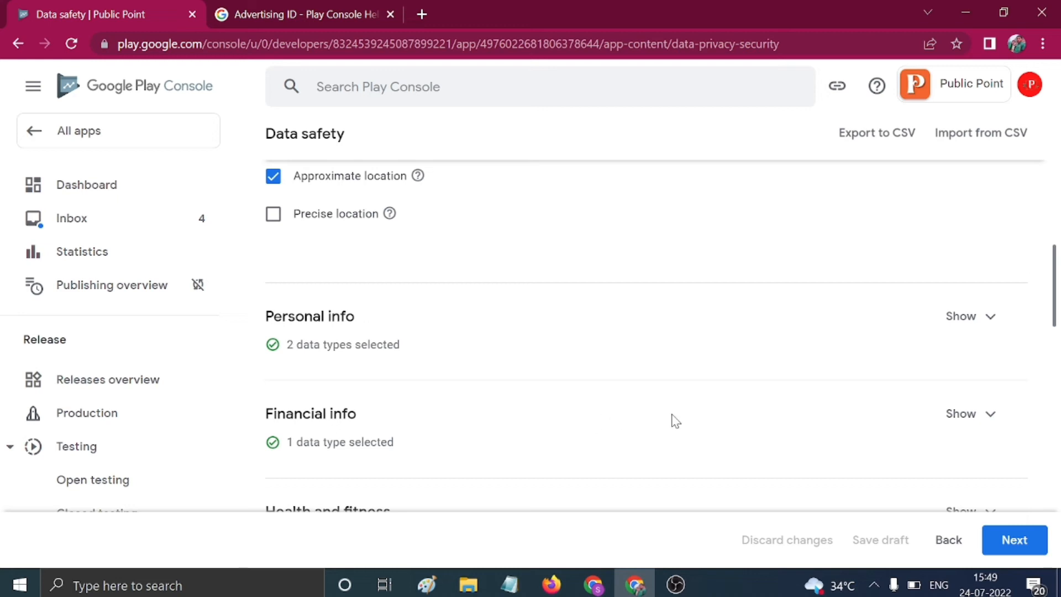
scroll(676, 421, down, 9)
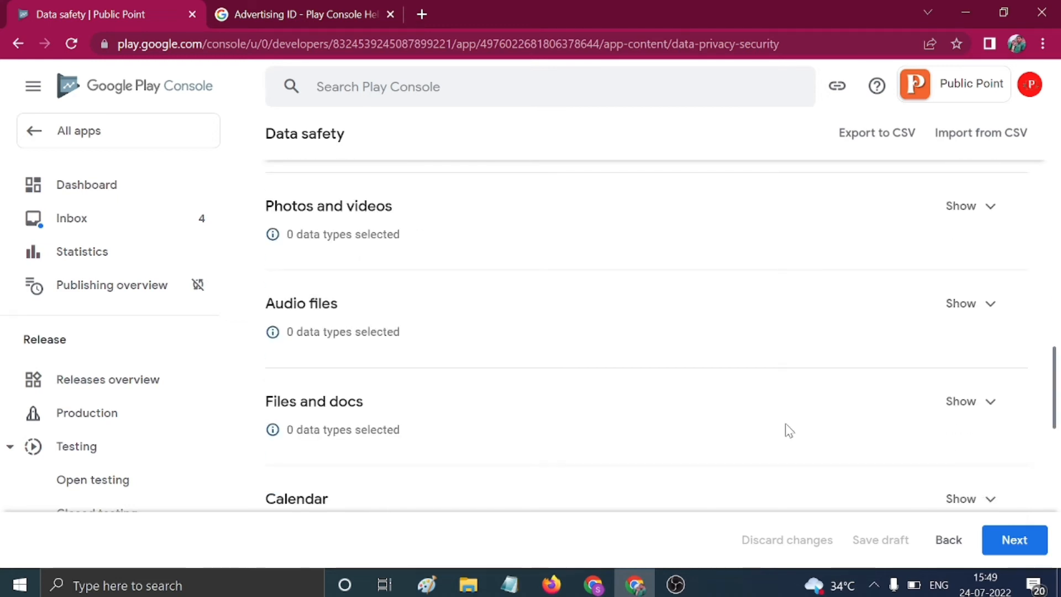
scroll(788, 430, down, 11)
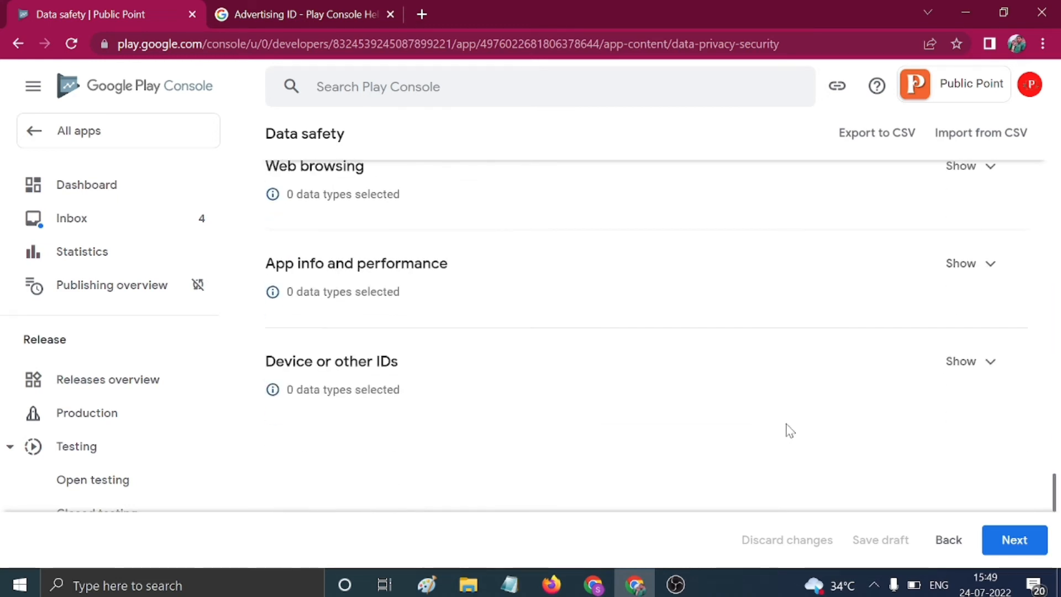
scroll(789, 430, up, 20)
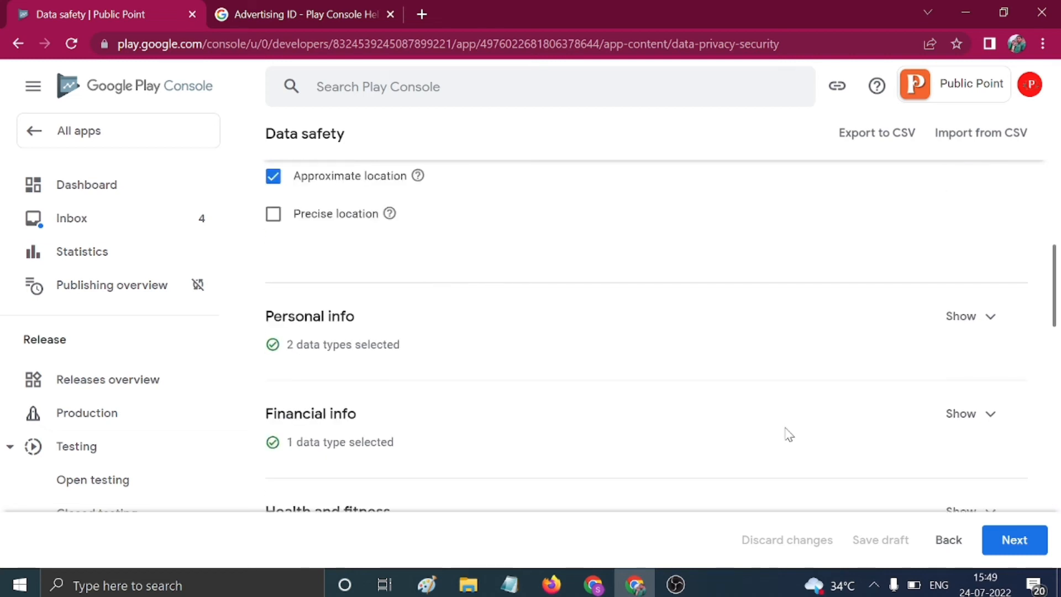
Step: Add Health info under Health and fitness and Emails under Messages to the selected data types
scroll(788, 435, down, 5)
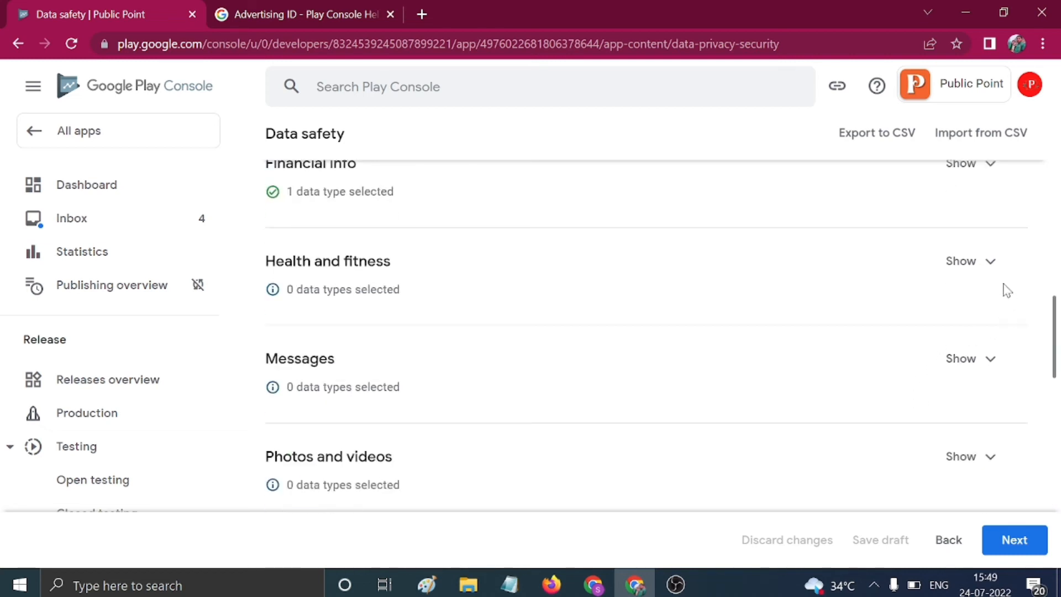
click(986, 262)
click(273, 218)
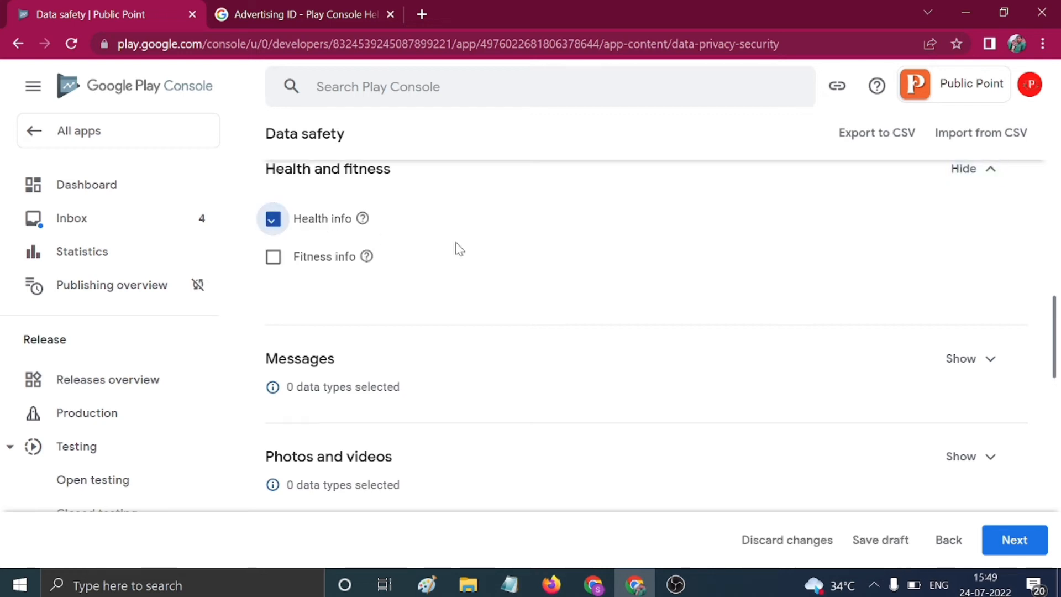
click(988, 362)
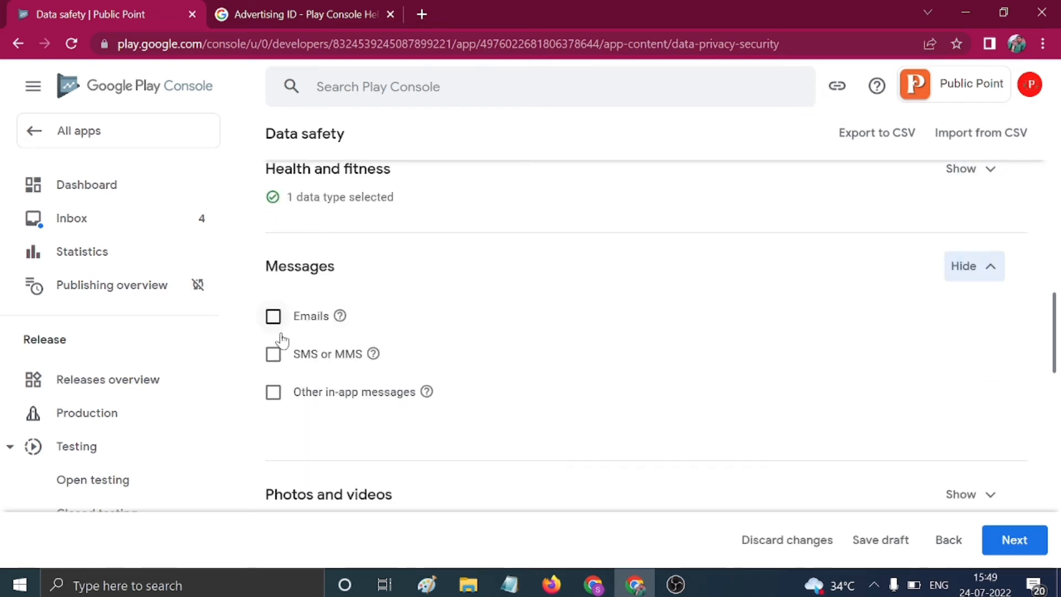
click(272, 319)
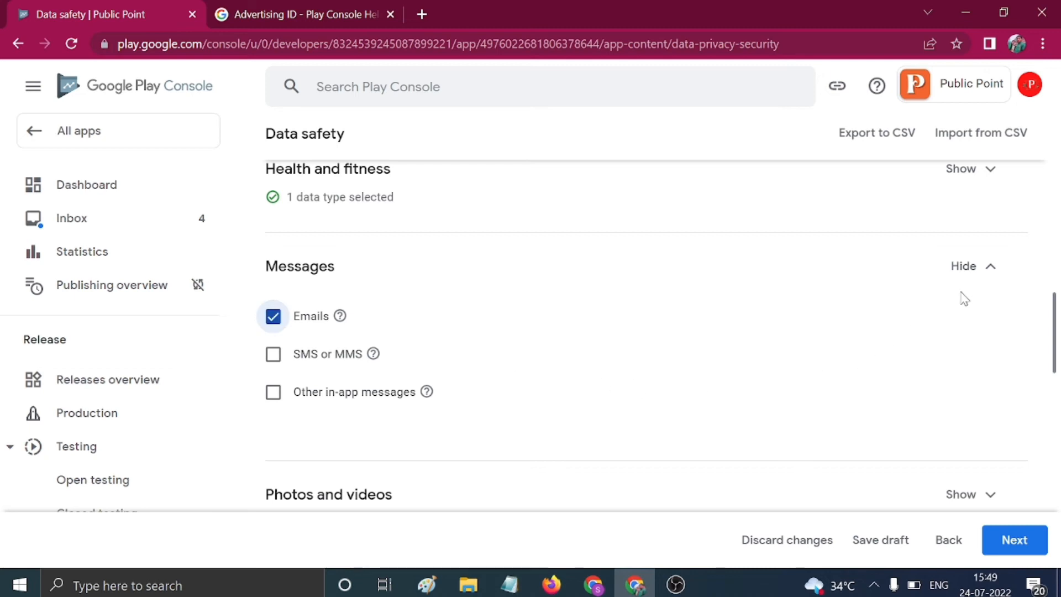
click(987, 267)
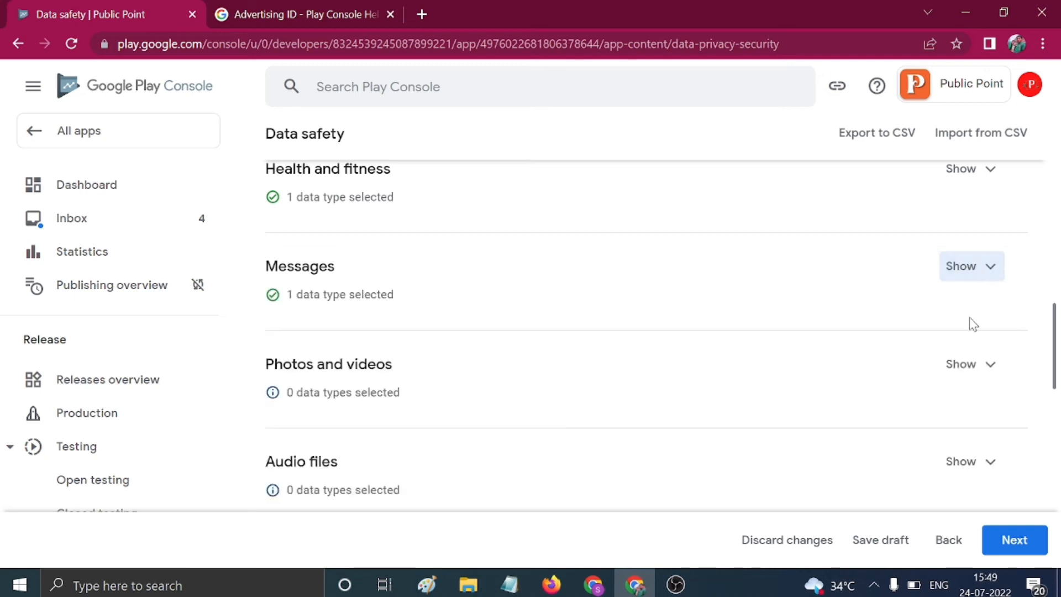
Step: Add Photos and Videos to the selected data types and continue to Data usage and handling
click(991, 367)
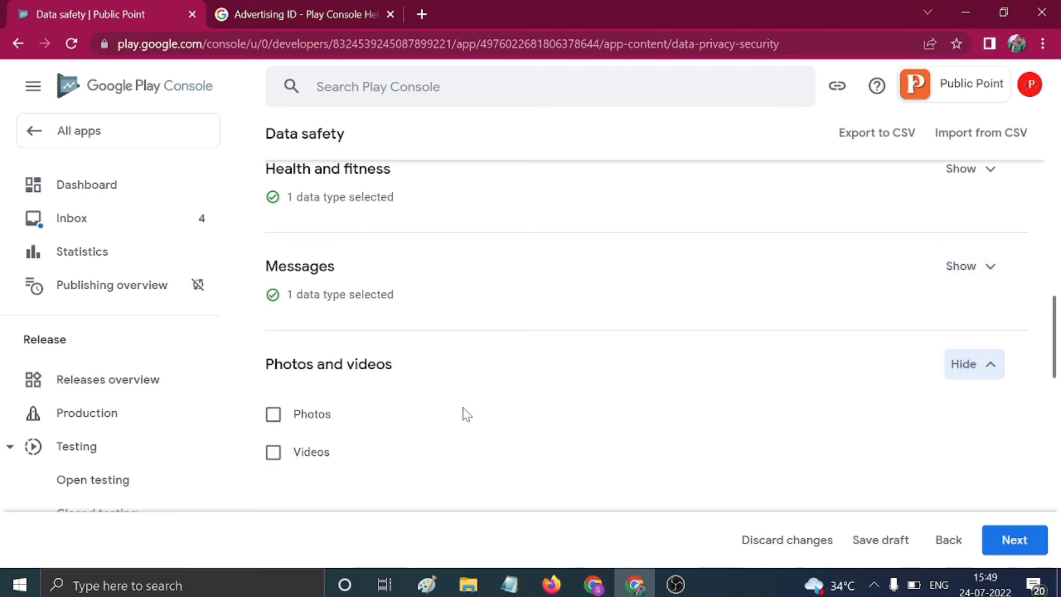
click(273, 414)
click(273, 452)
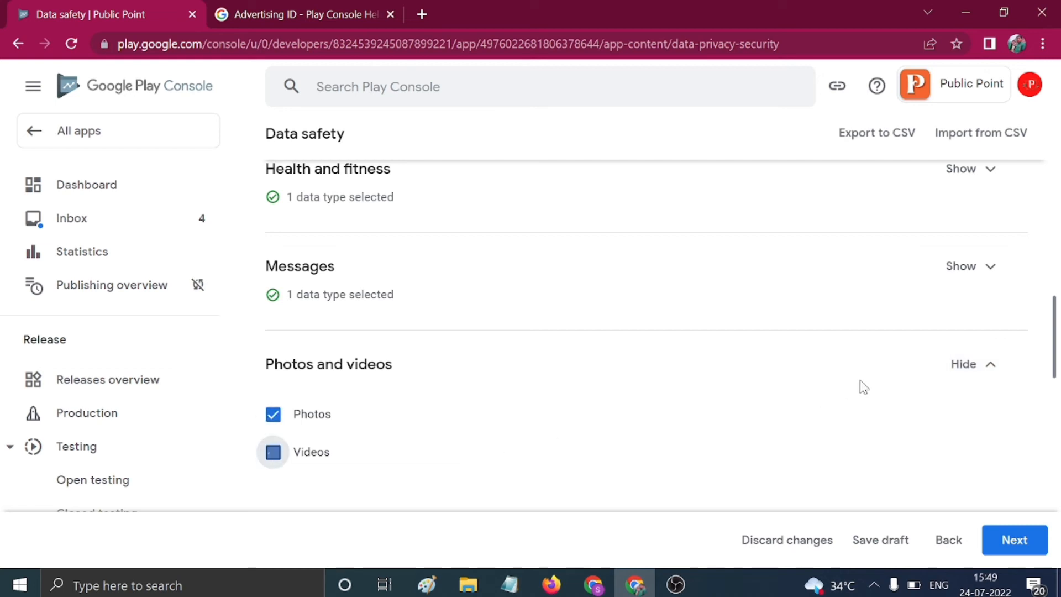
click(984, 368)
scroll(955, 379, down, 5)
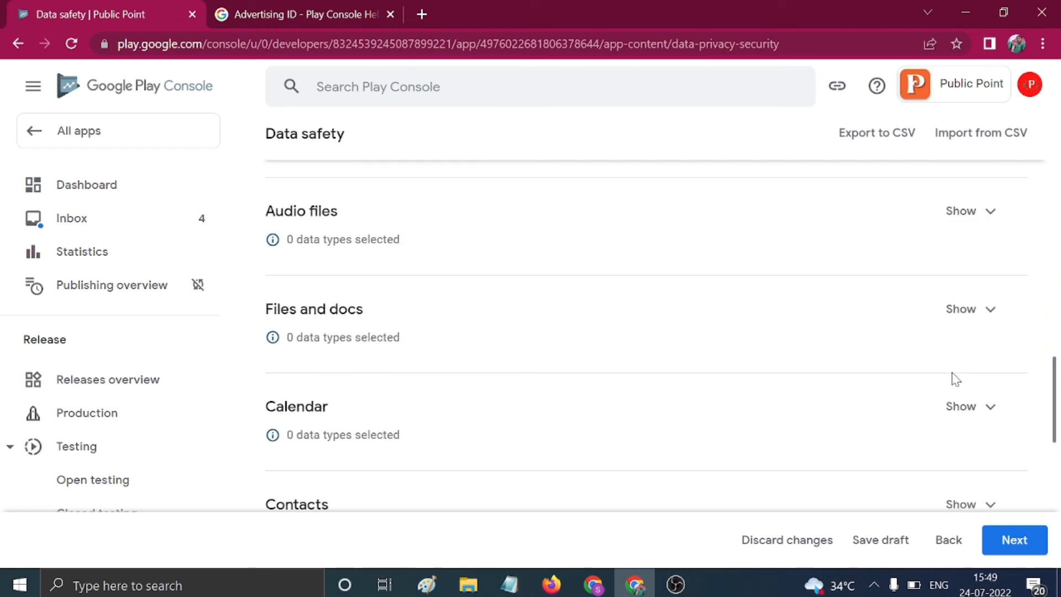
click(994, 319)
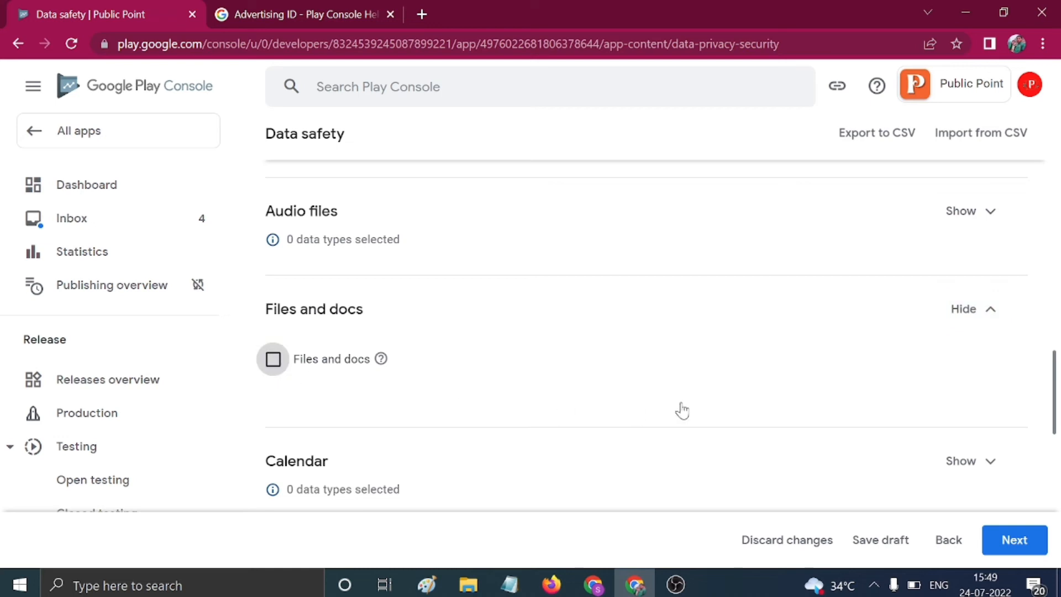
scroll(682, 410, down, 5)
click(989, 309)
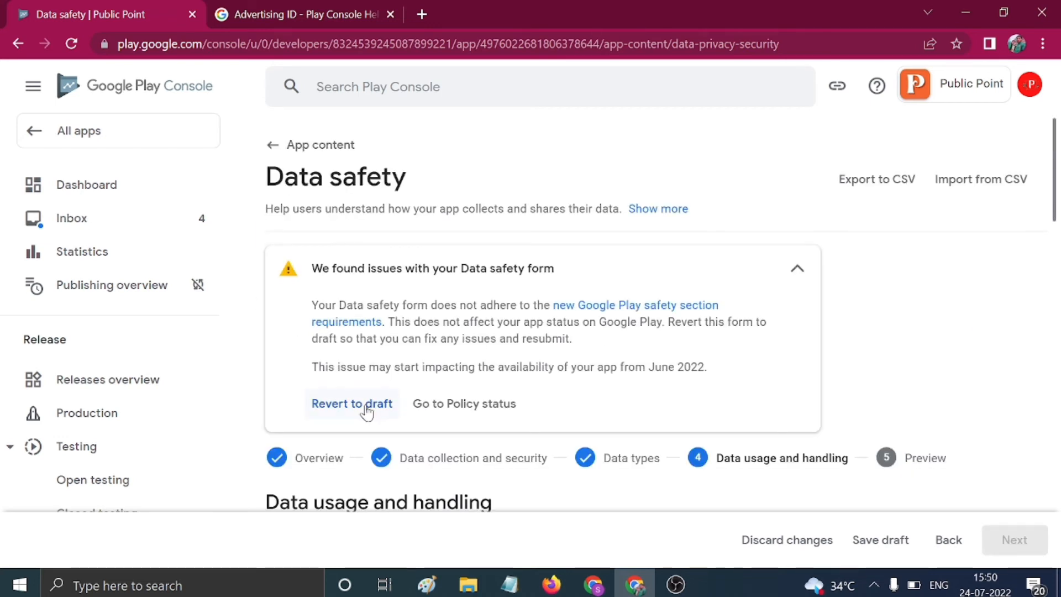
Step: Leave the Data safety form, discarding the unsaved changes, and open the Advertising ID declaration from App content
click(271, 145)
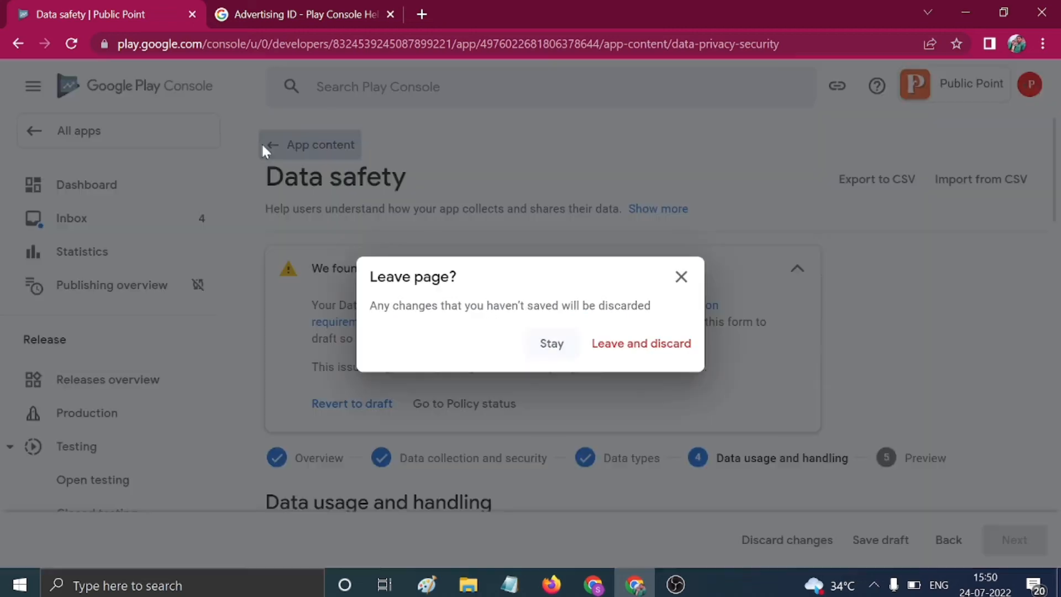
click(623, 352)
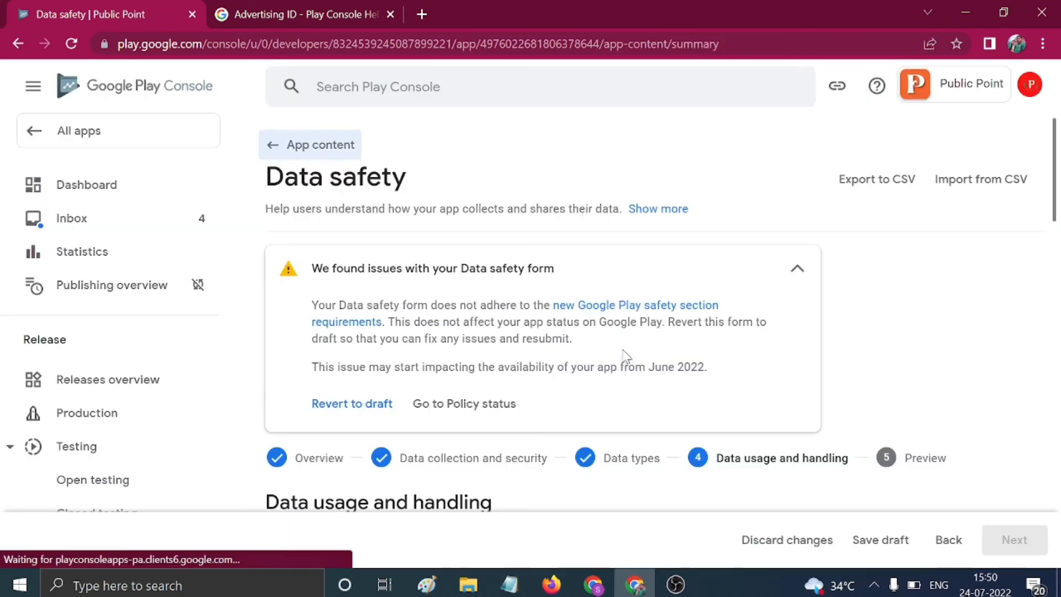
scroll(393, 430, down, 2)
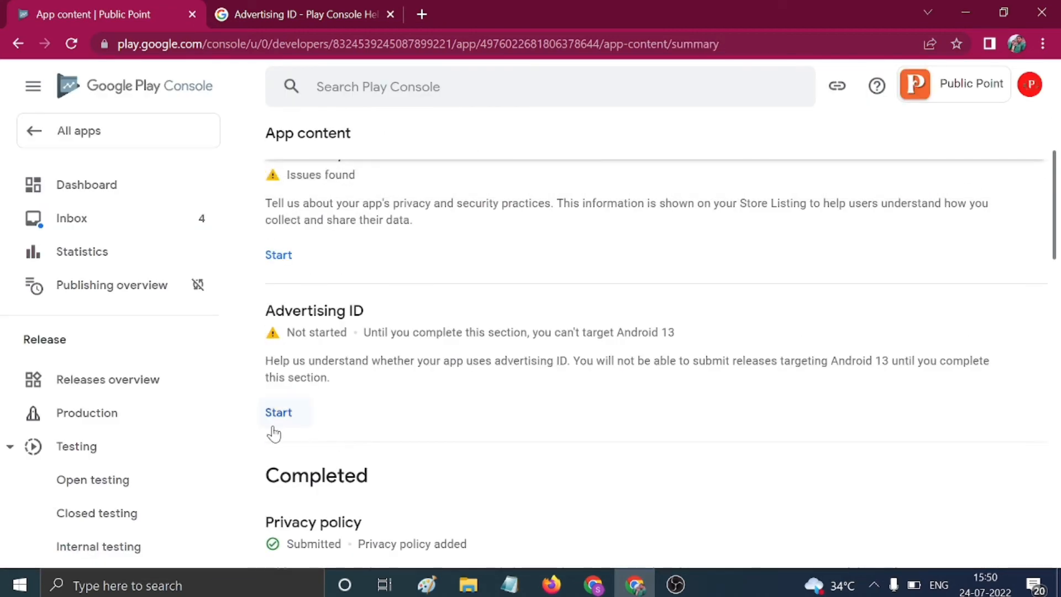
click(289, 431)
scroll(479, 383, down, 4)
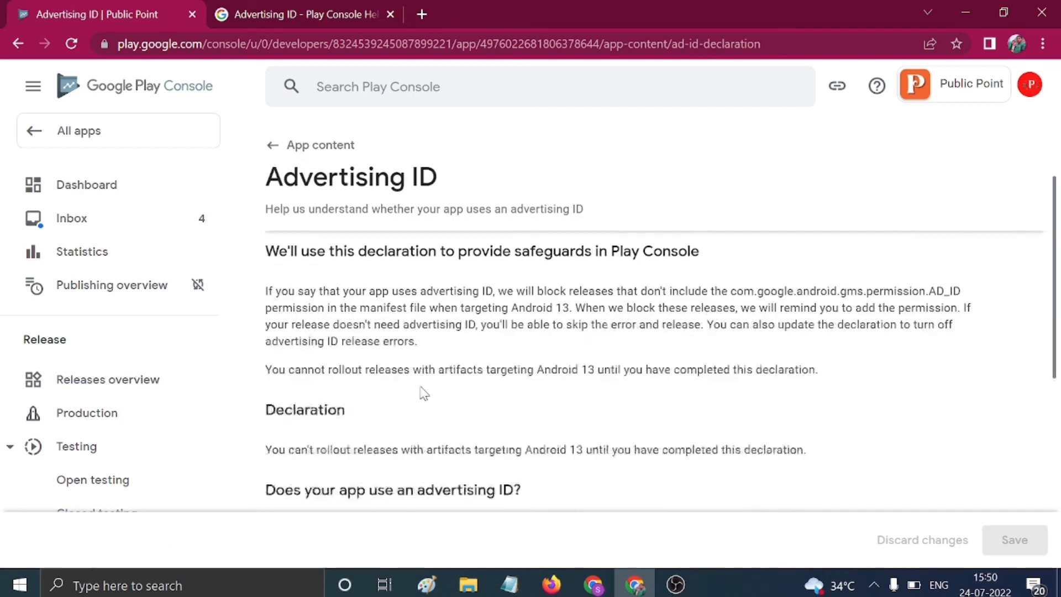
Step: Answer Yes to whether the app uses an advertising ID in the Advertising ID declaration
scroll(480, 383, down, 2)
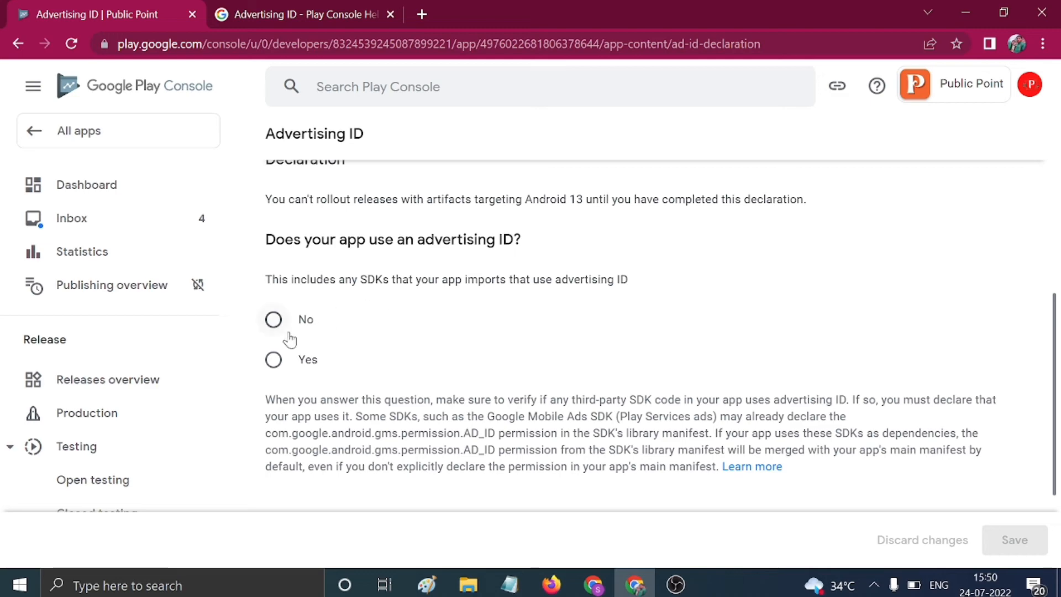
click(273, 360)
scroll(266, 371, down, 2)
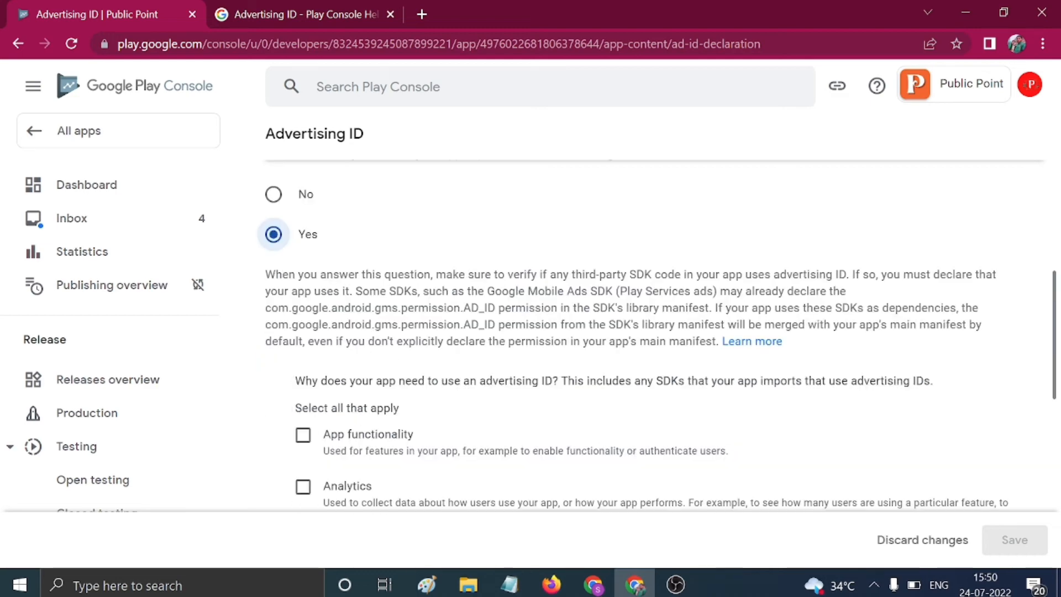
Step: Select Account management and Developer communications as the reasons for using an advertising ID, save the declaration and return to App content
scroll(407, 351, down, 8)
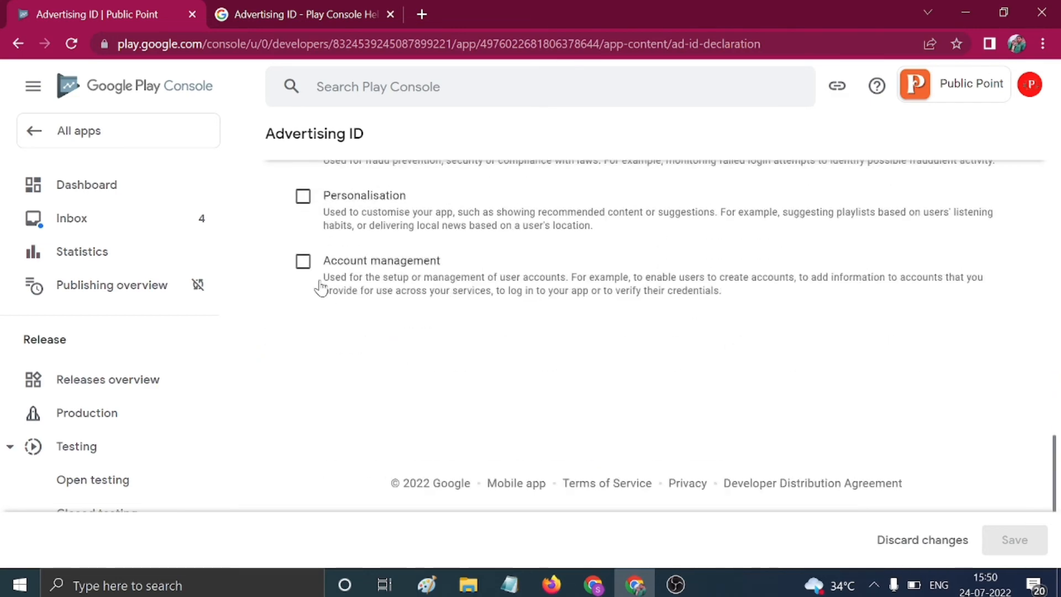
click(342, 269)
scroll(452, 281, up, 5)
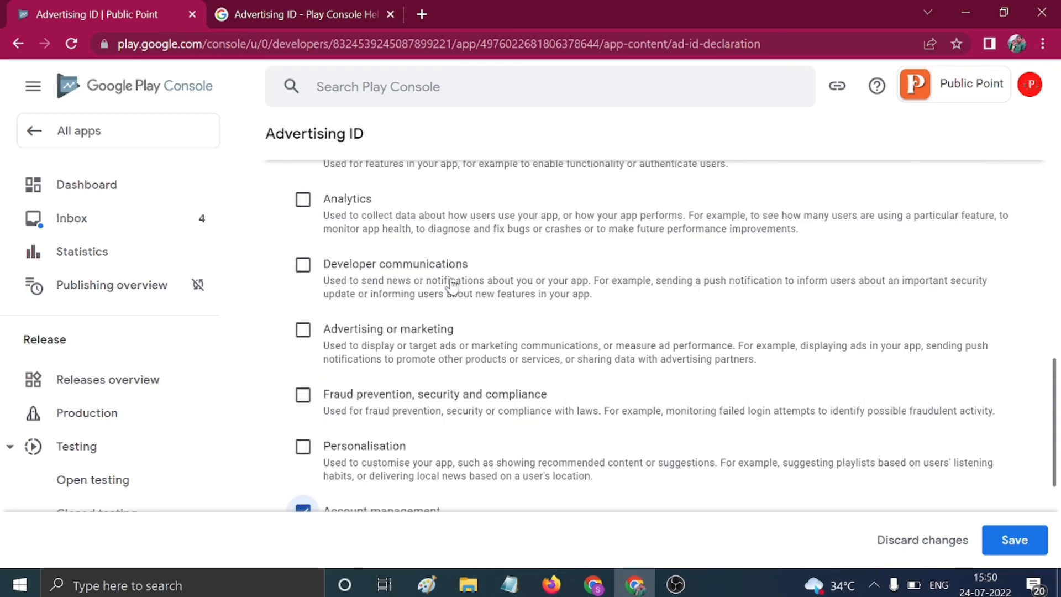
click(303, 267)
click(987, 543)
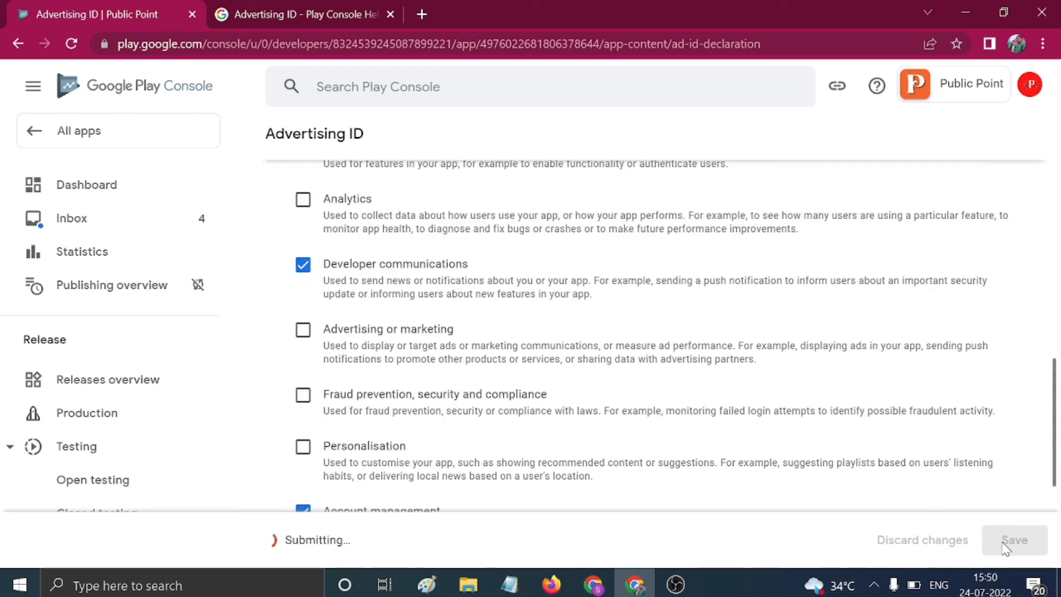
scroll(675, 469, up, 10)
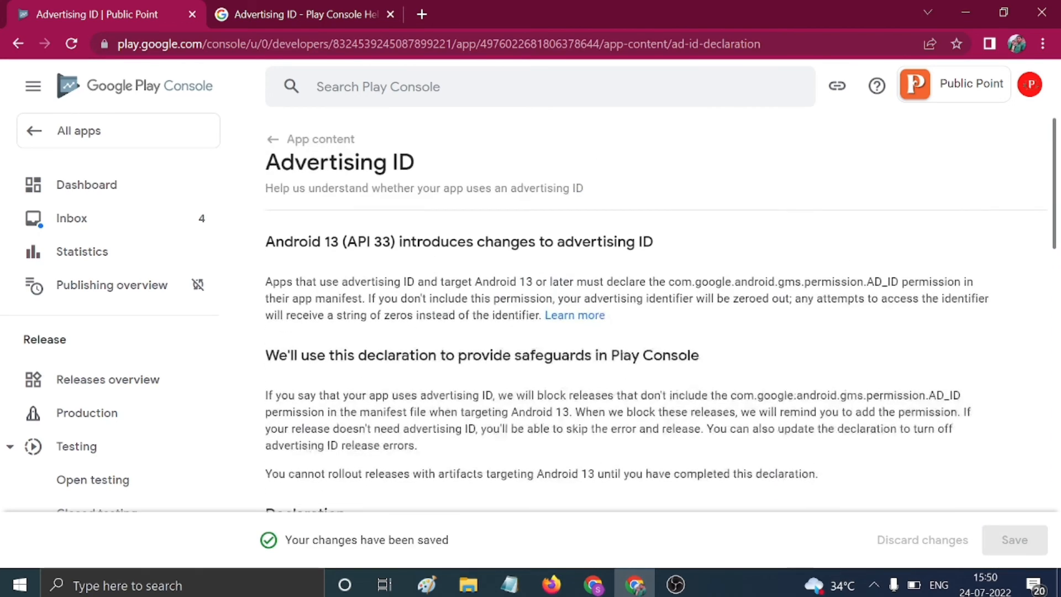
click(269, 155)
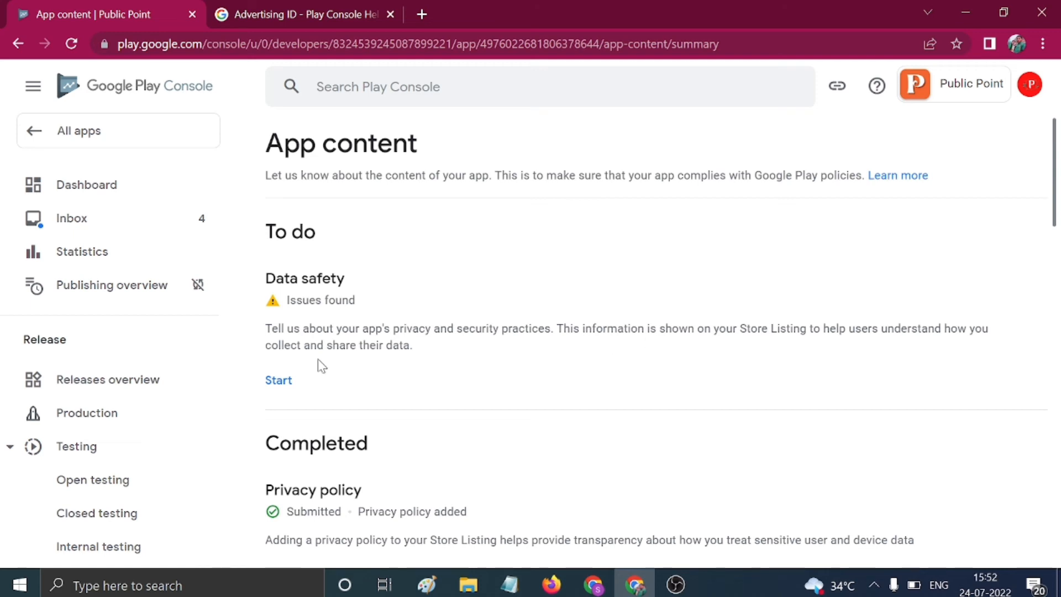
Step: Open the inbox message about the incorrect data safety declaration from the Dashboard and go to its Policy status
click(121, 192)
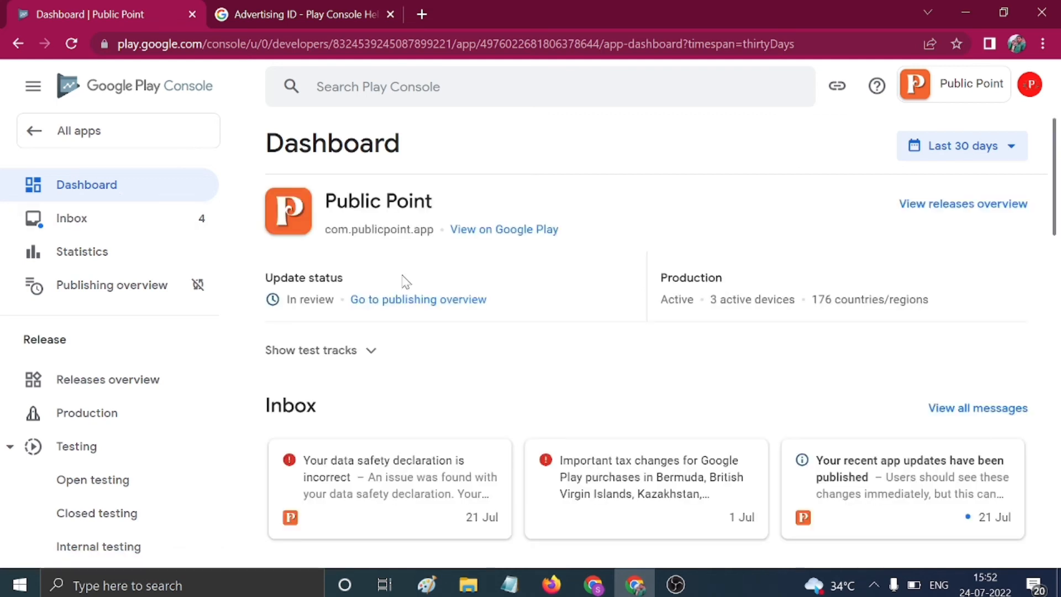
scroll(609, 343, down, 2)
click(404, 376)
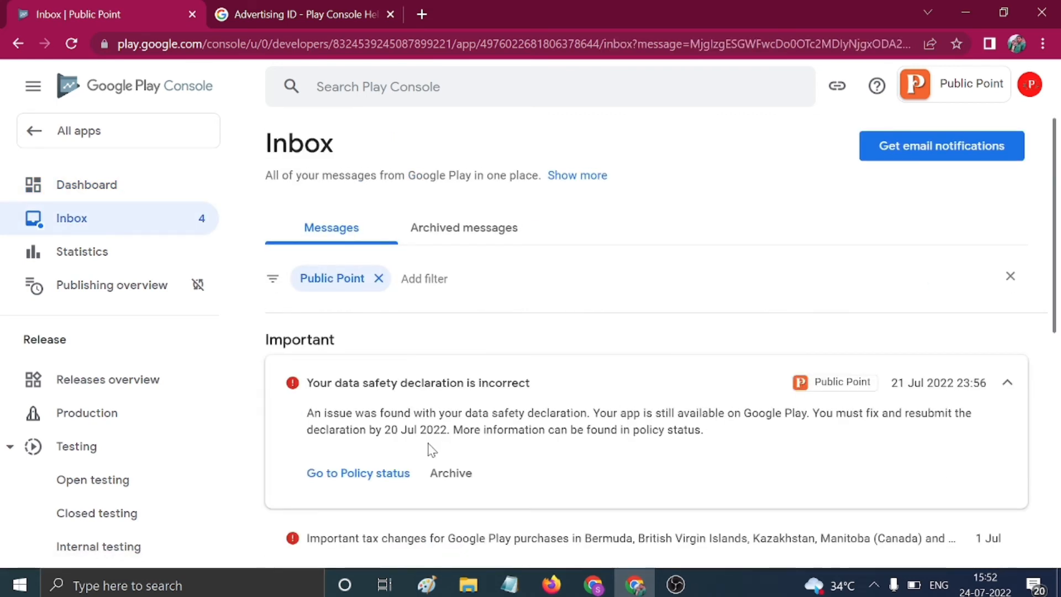
click(379, 473)
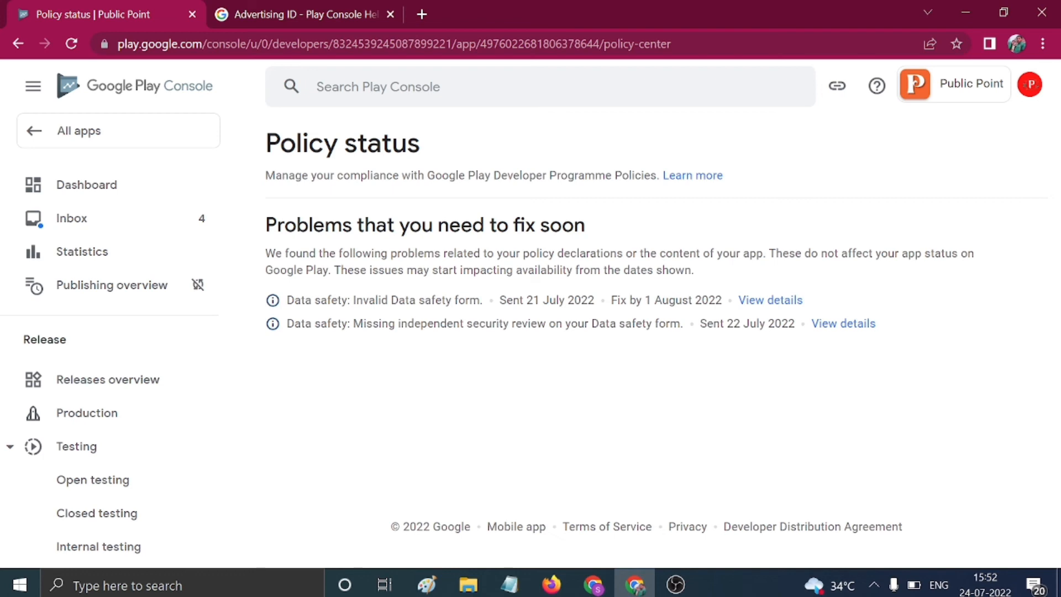
Step: View the Invalid Data safety form issue's details and check the changes in review in the Publishing overview
click(775, 303)
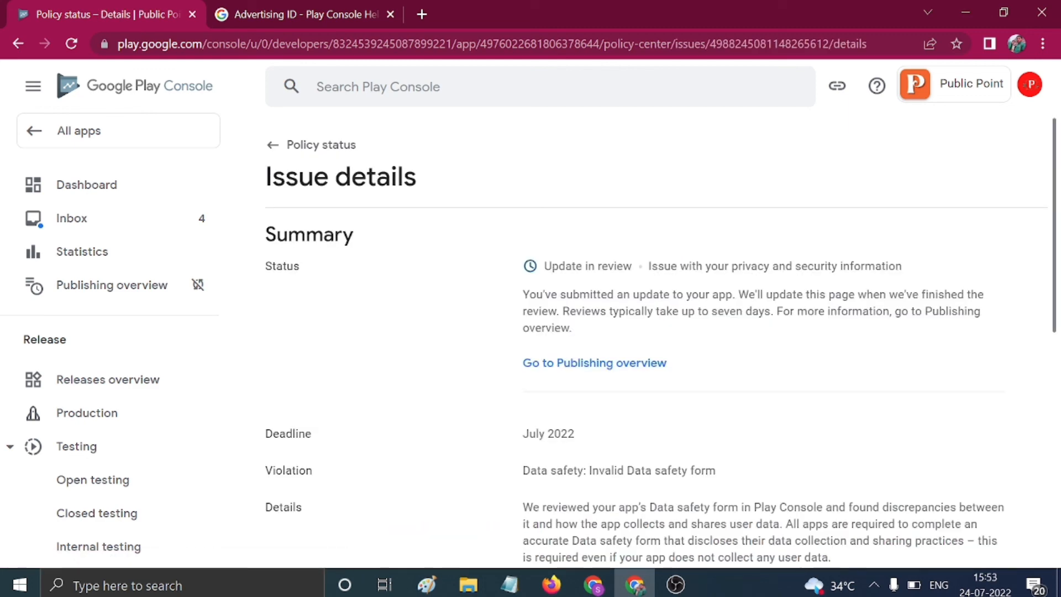
click(643, 365)
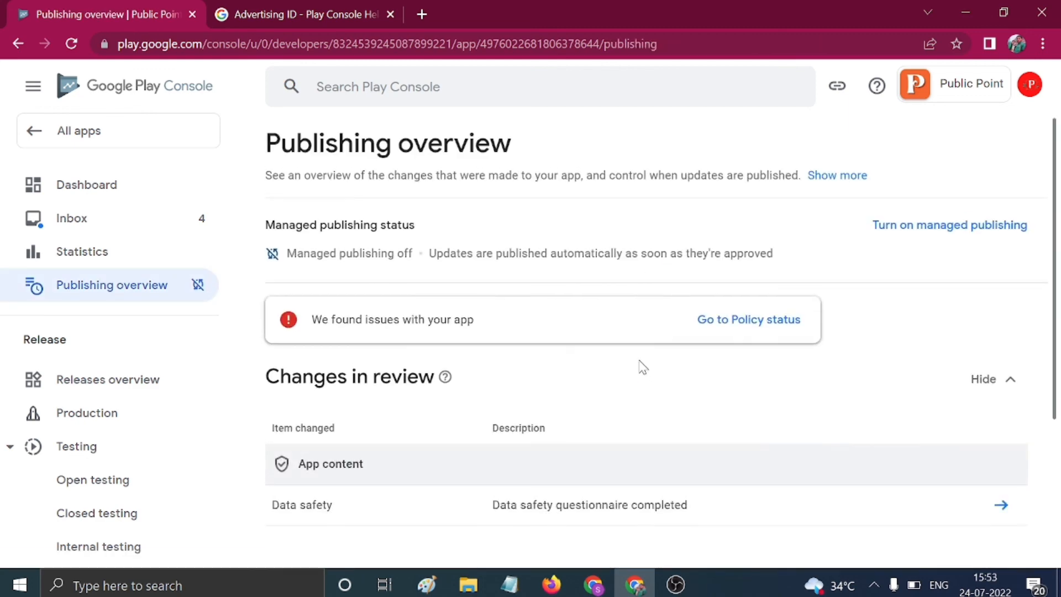
scroll(642, 366, down, 2)
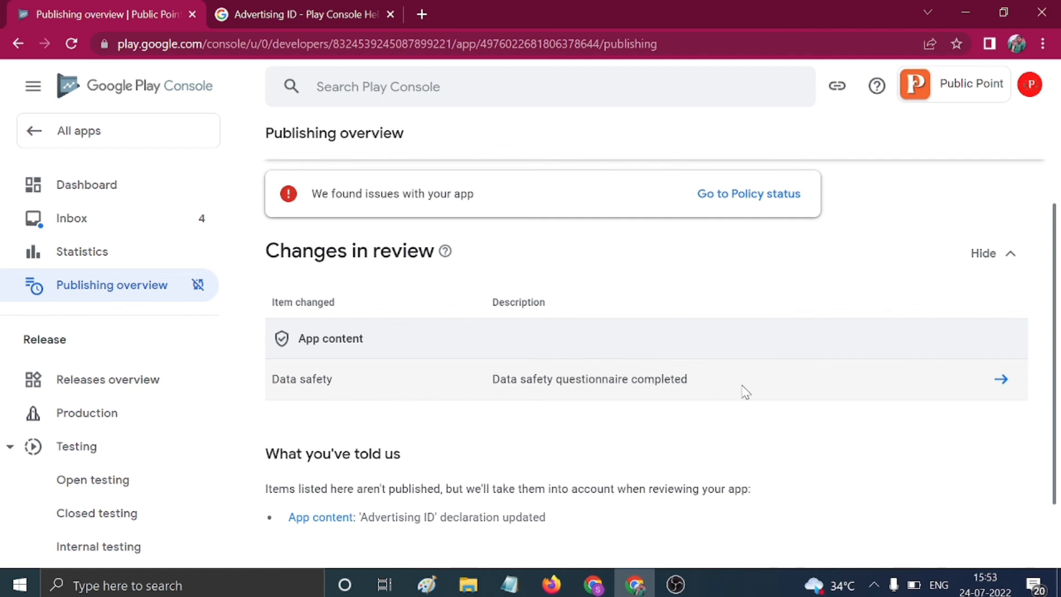
Step: Check Public Point's app status and update status in the list of all apps
scroll(741, 387, down, 2)
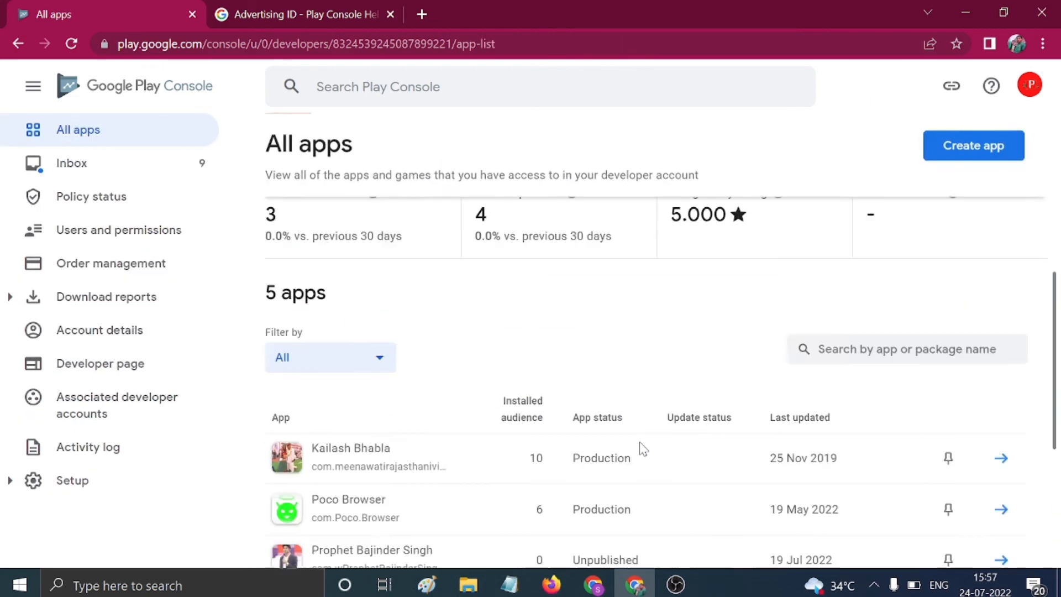
scroll(641, 450, down, 2)
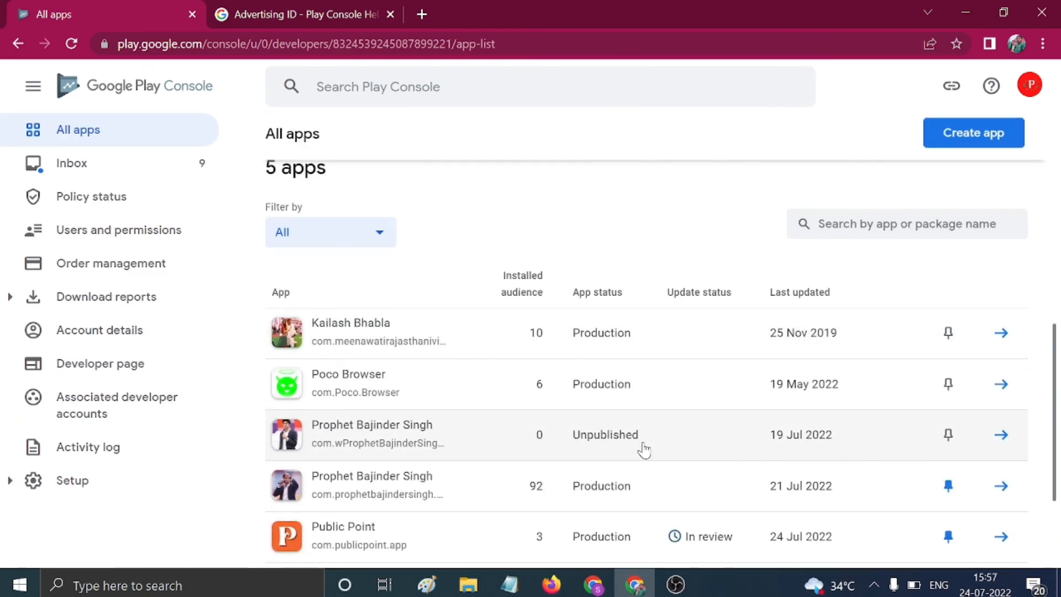